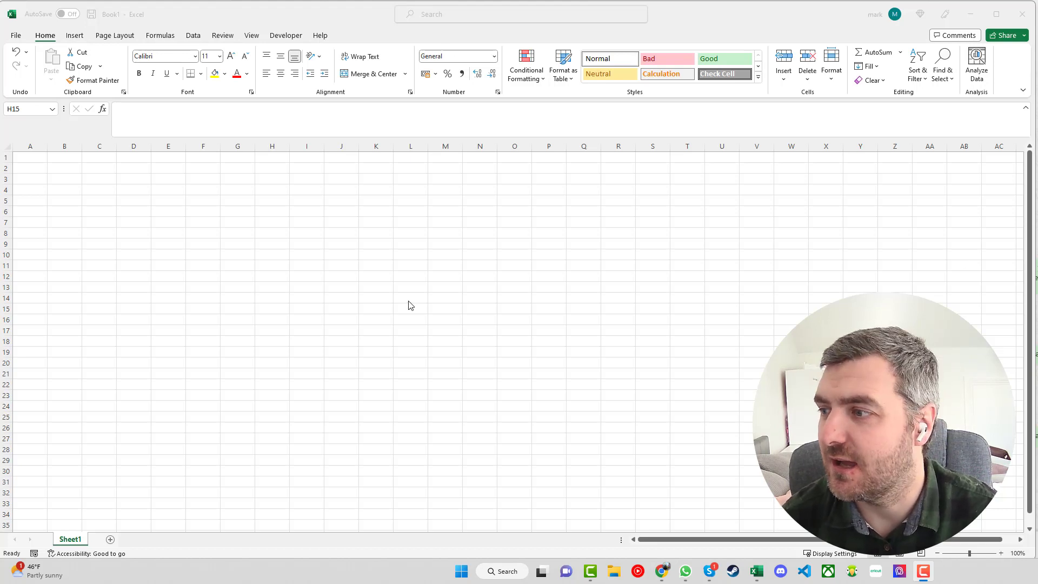
- Enter 'Si No' in B2 and fill serial numbers 1 to 10 down B3:B12
{"action": "left_click", "coordinate": [70, 172]}
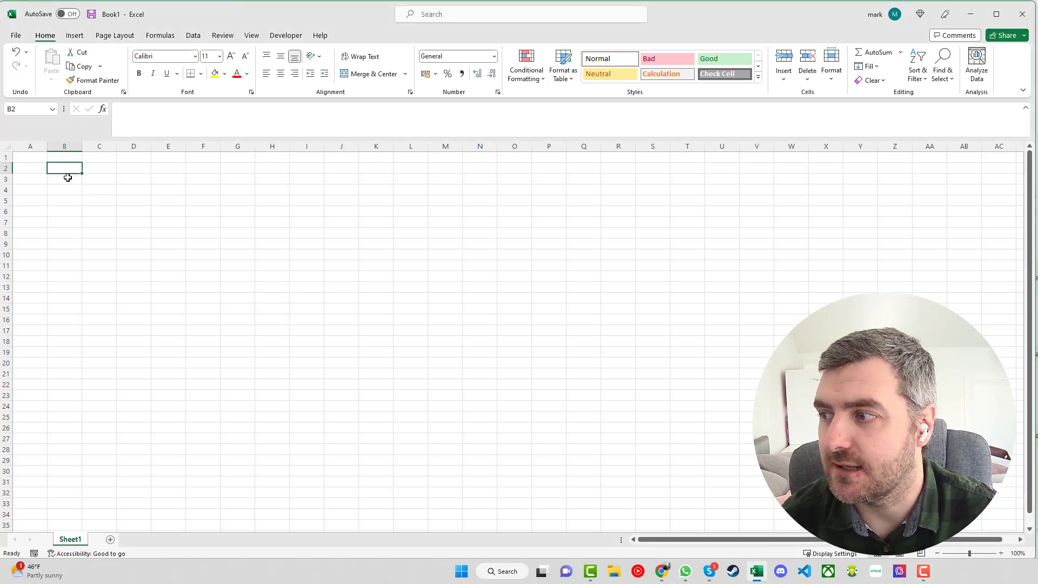
{"action": "type", "text": "S"}
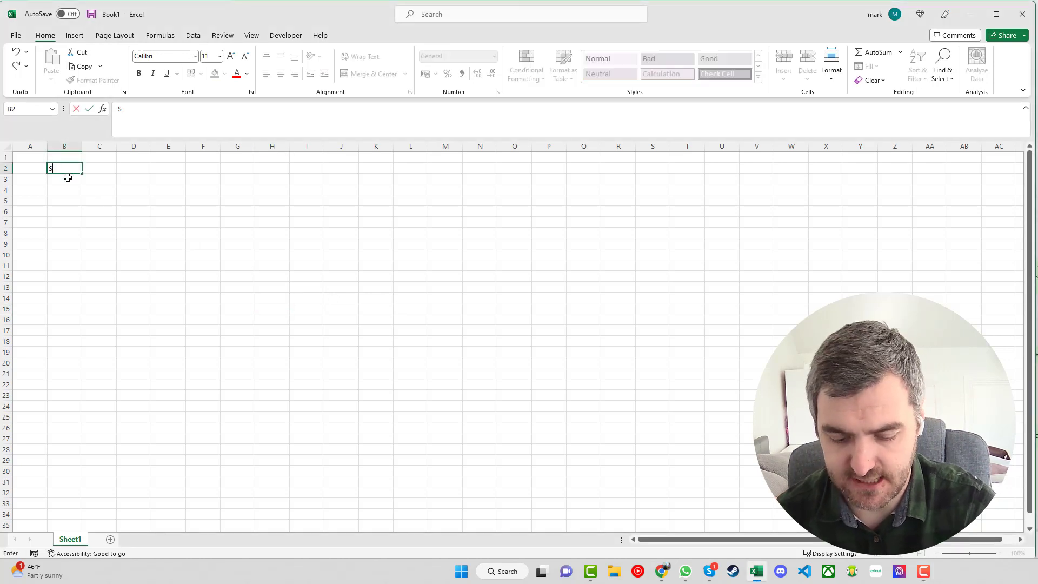
{"action": "type", "text": "i No"}
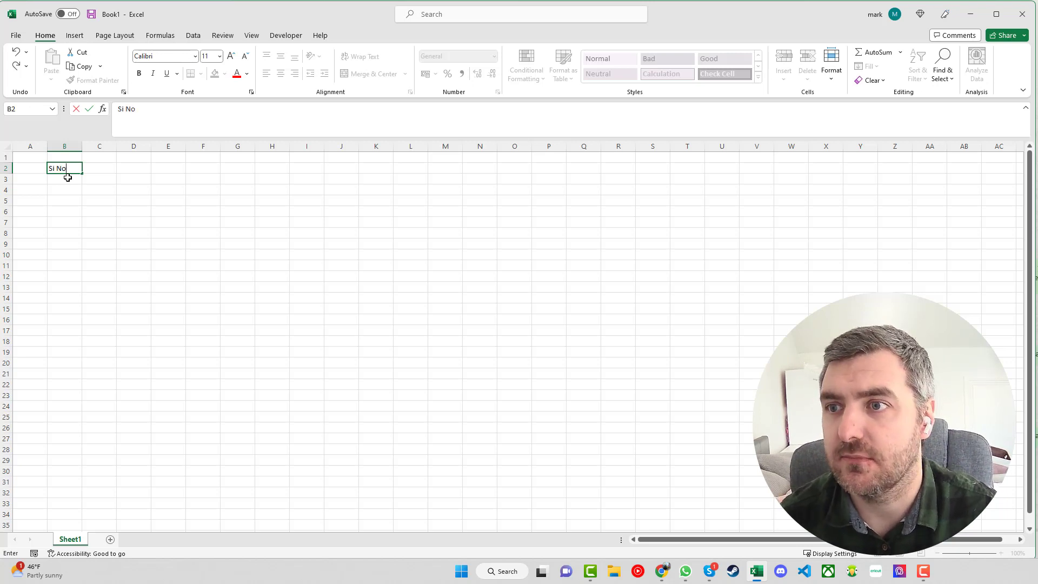
{"action": "key", "text": "Return"}
{"action": "type", "text": "1"}
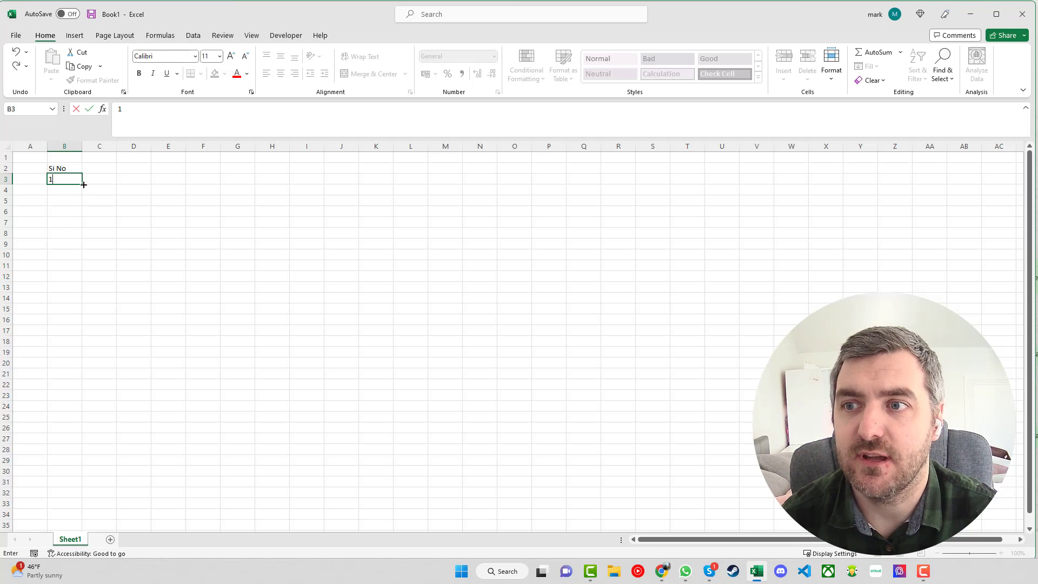
{"action": "left_click_drag", "start_coordinate": [83, 185], "coordinate": [76, 276]}
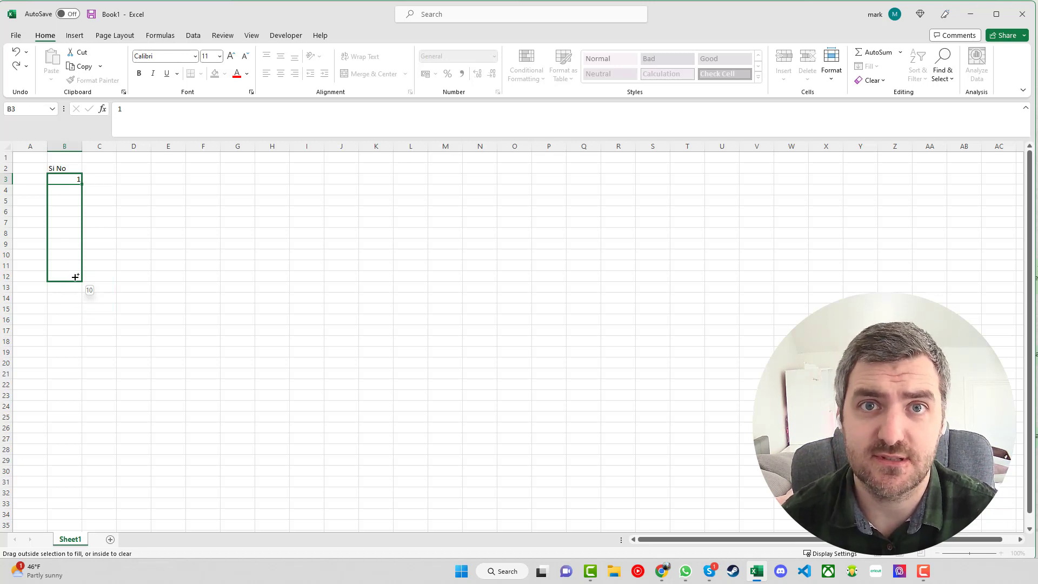
{"action": "left_click_drag", "start_coordinate": [75, 277], "coordinate": [75, 277]}
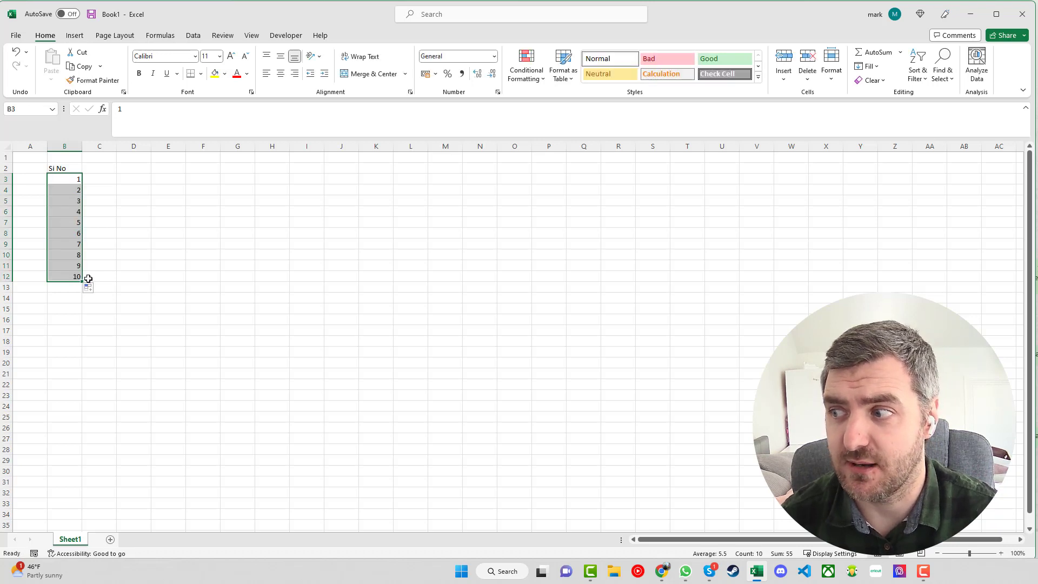
- Enter the 'Item' header in C2
{"action": "left_click", "coordinate": [101, 171]}
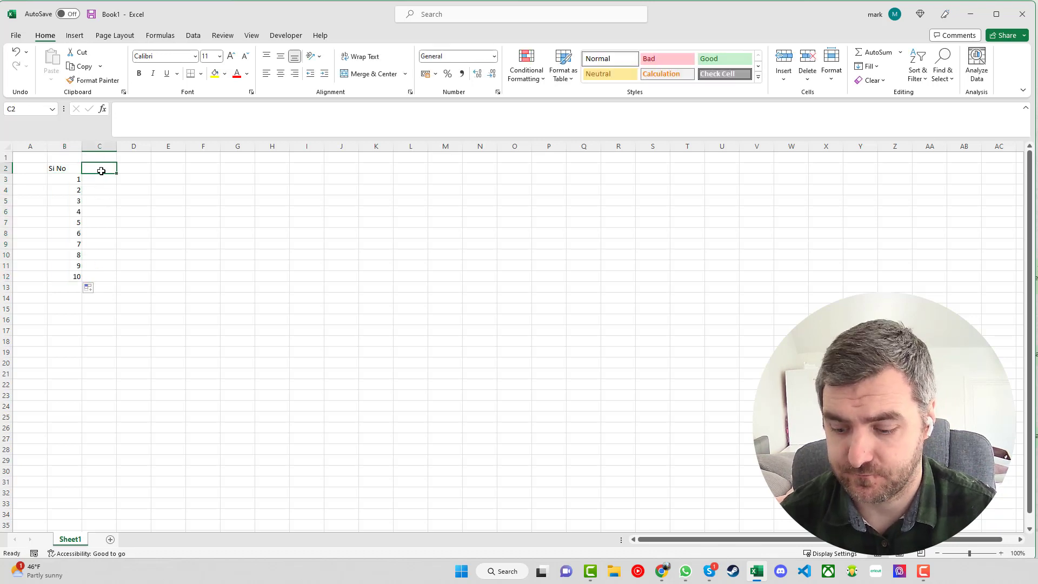
{"action": "type", "text": "Item"}
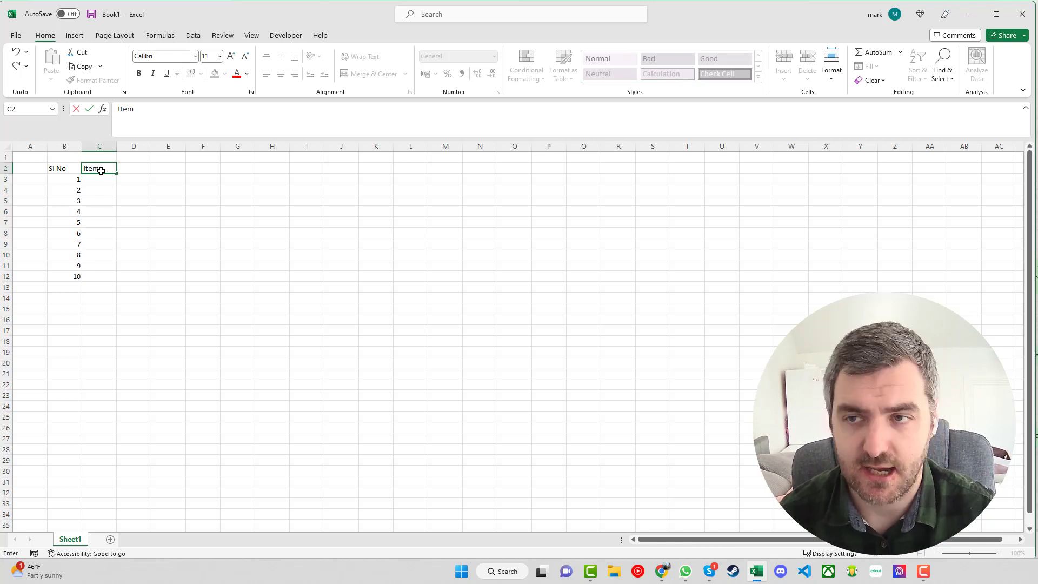
{"action": "key", "text": "Tab"}
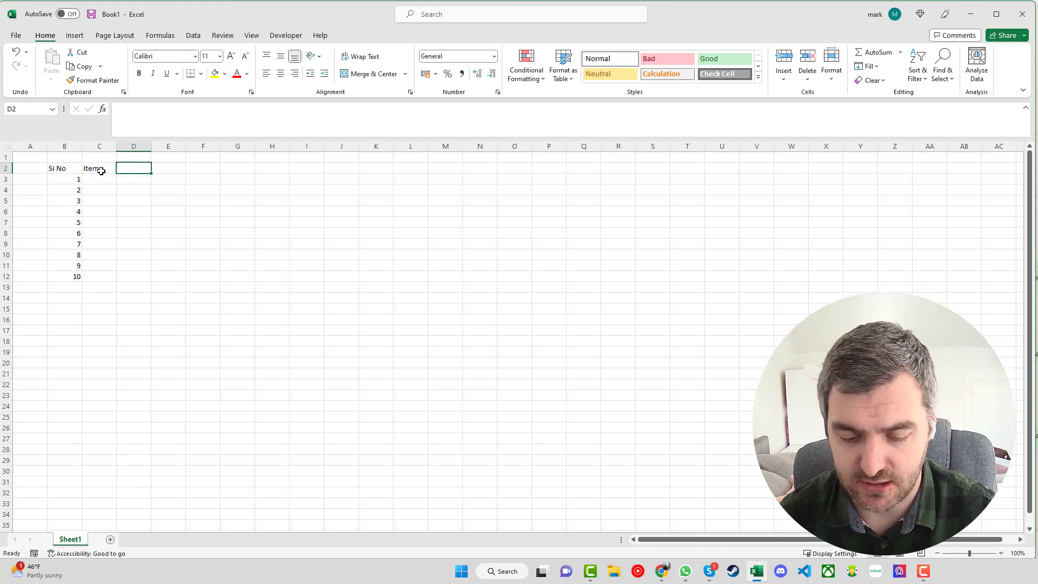
{"action": "key", "text": "Up"}
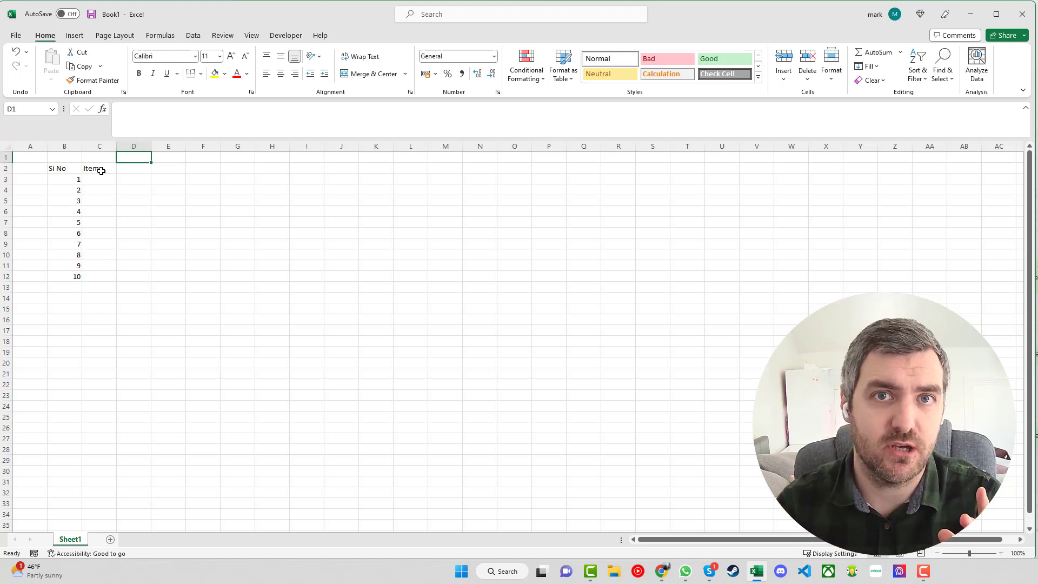
- Type 'Purchase' in D1 and merge and centre it across D1:F1
{"action": "type", "text": "Purchase"}
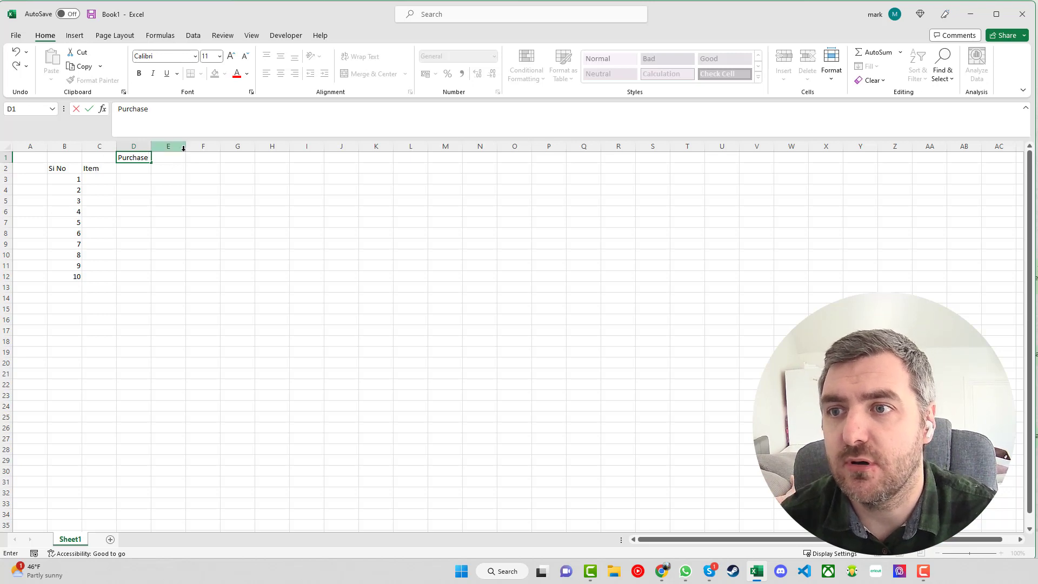
{"action": "left_click_drag", "start_coordinate": [203, 158], "coordinate": [146, 156]}
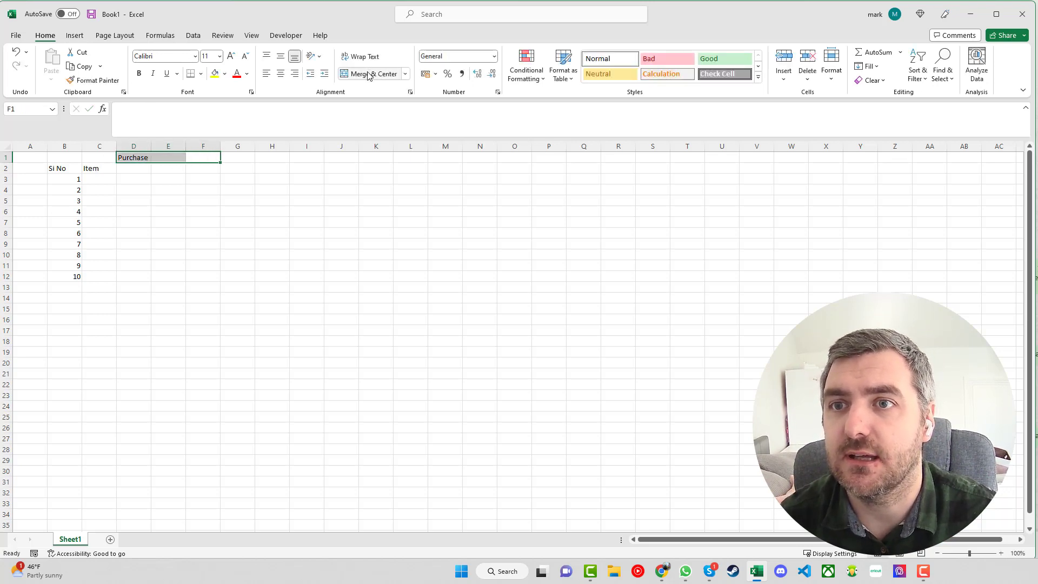
{"action": "left_click", "coordinate": [370, 74]}
- Enter the headers Qty, Rate and Amount in D2:F2
{"action": "left_click", "coordinate": [145, 169]}
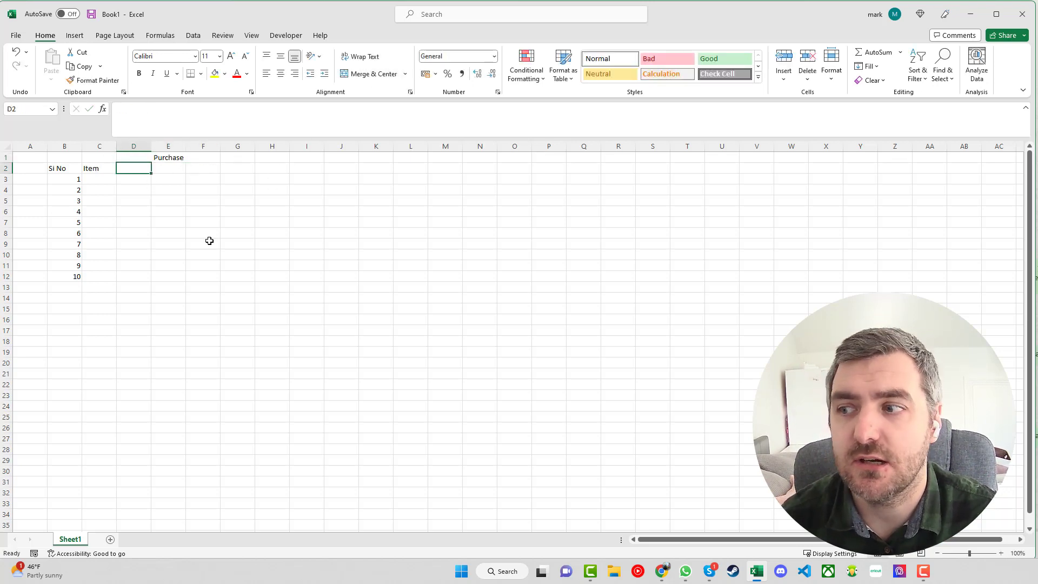
{"action": "type", "text": "Qty"}
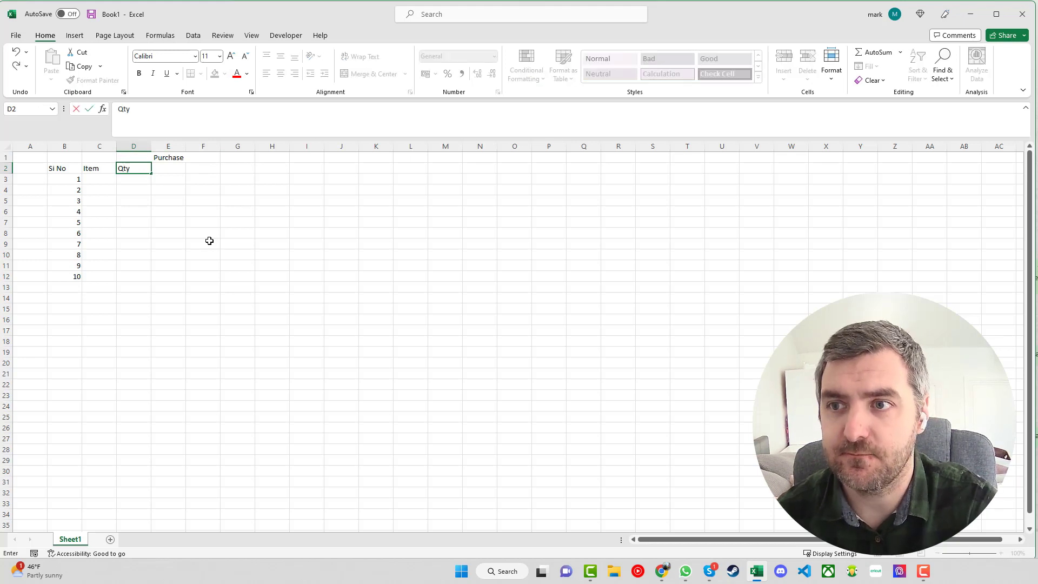
{"action": "key", "text": "Tab"}
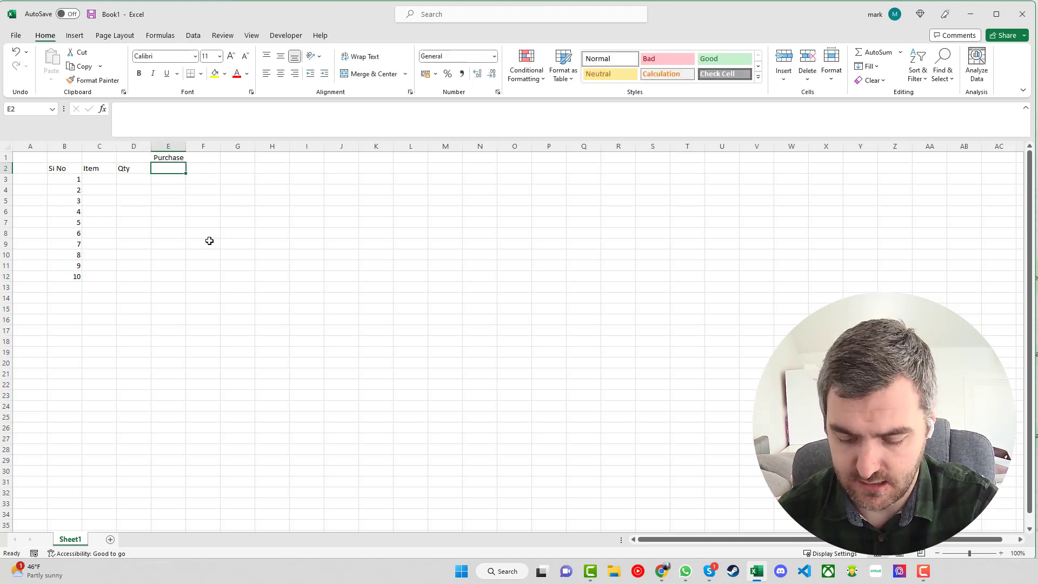
{"action": "type", "text": "Rate"}
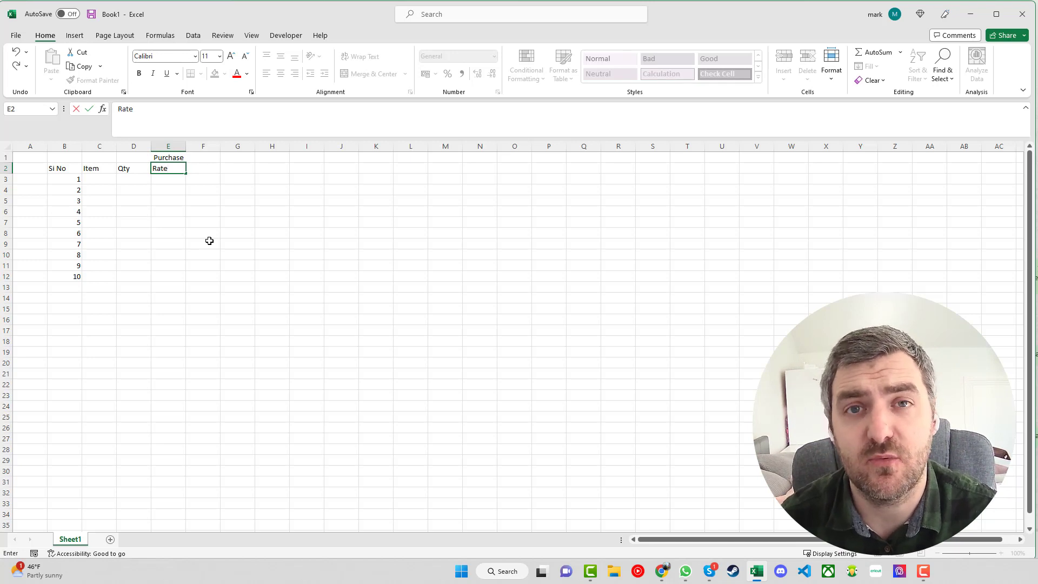
{"action": "key", "text": "Tab"}
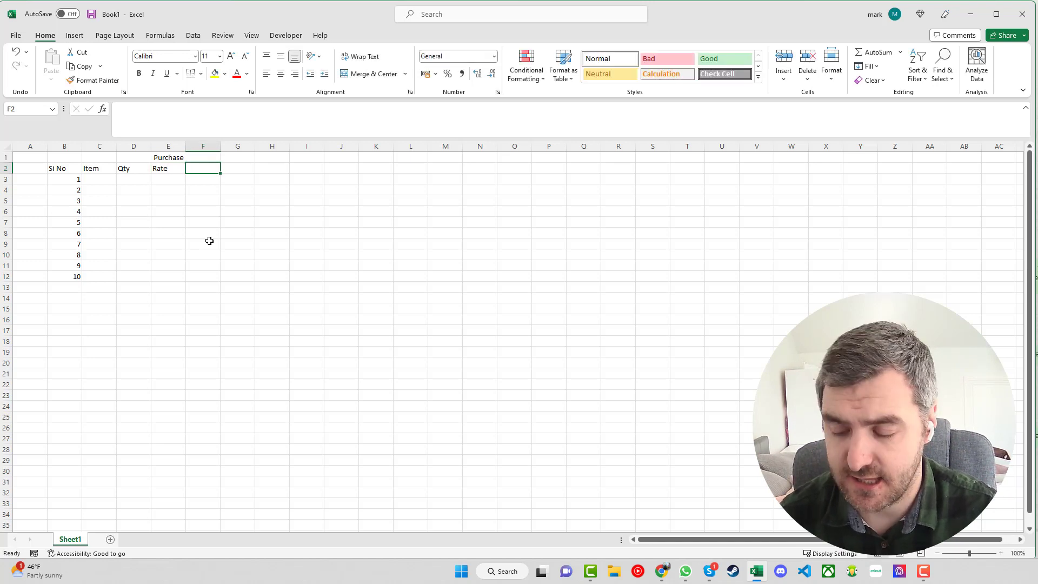
{"action": "type", "text": "Amount"}
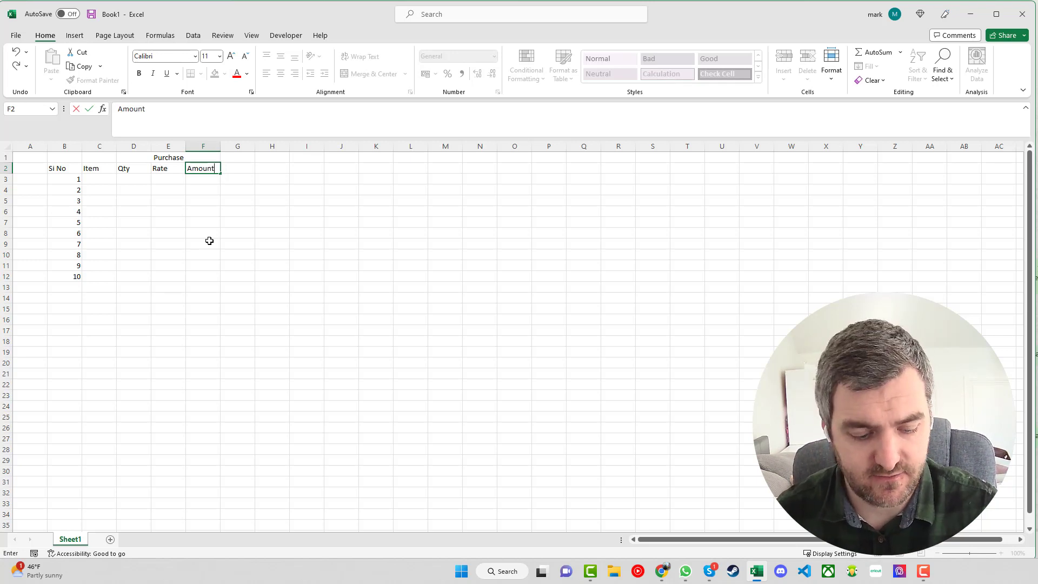
{"action": "key", "text": "Tab"}
{"action": "key", "text": "Up"}
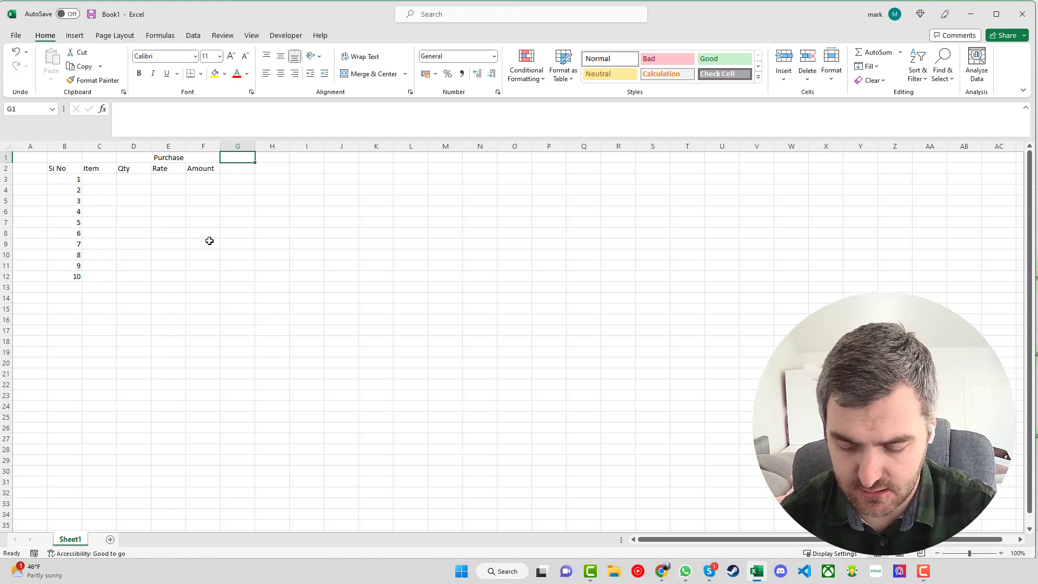
- Put 'Sales' in G1 above Qty, Rate, Amount in G2:I2, merging Sales across G1:I1
{"action": "type", "text": "Sales"}
{"action": "key", "text": "Return"}
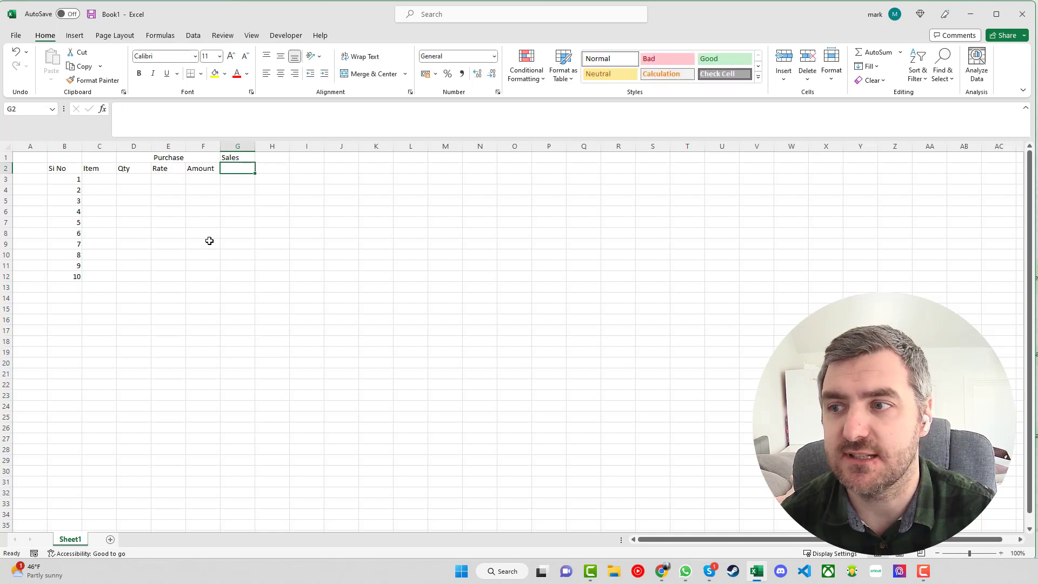
{"action": "type", "text": "Qty"}
{"action": "key", "text": "Tab"}
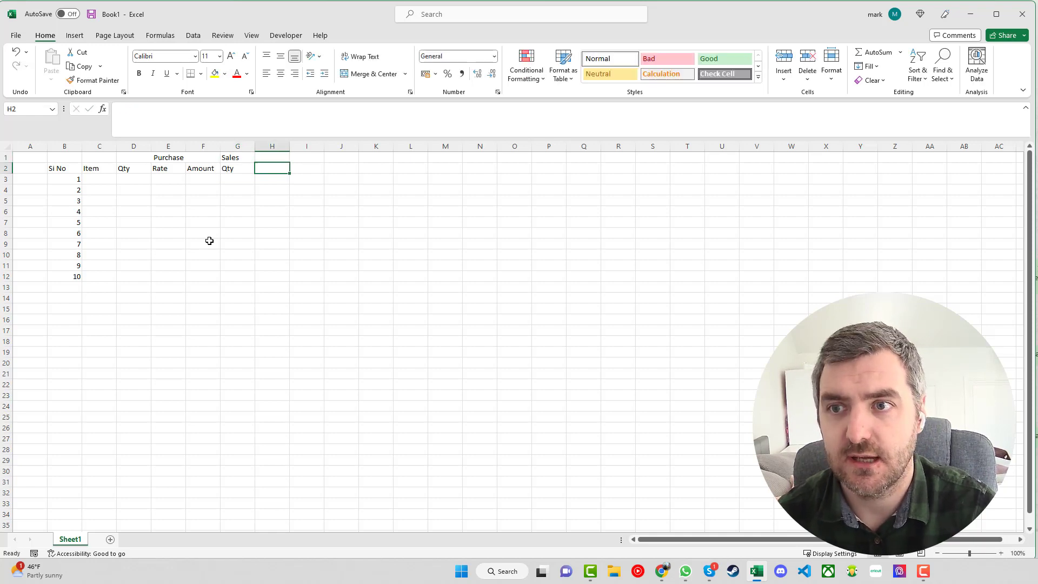
{"action": "type", "text": "Rate"}
{"action": "key", "text": "Tab"}
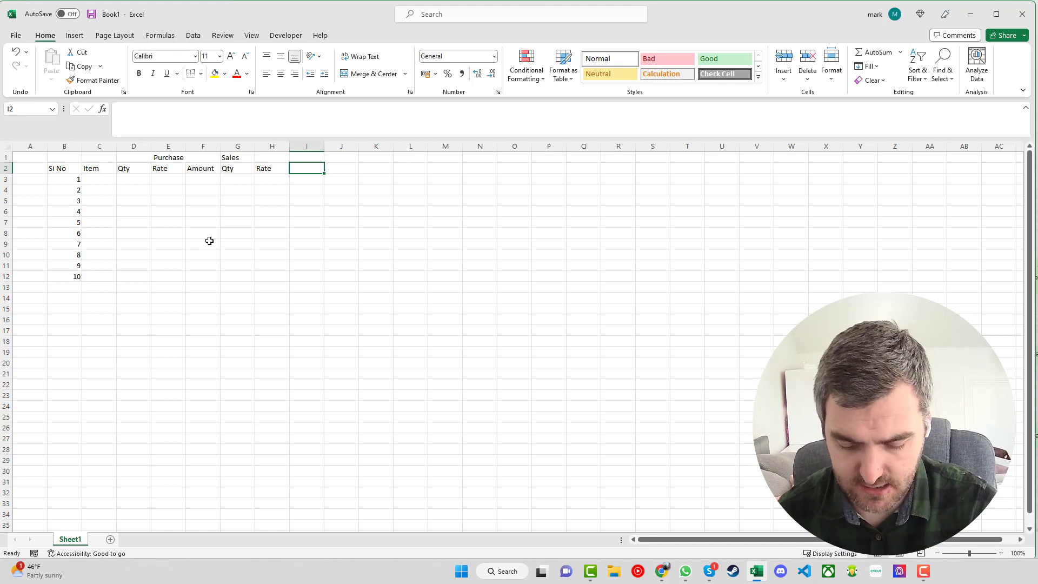
{"action": "type", "text": "amount"}
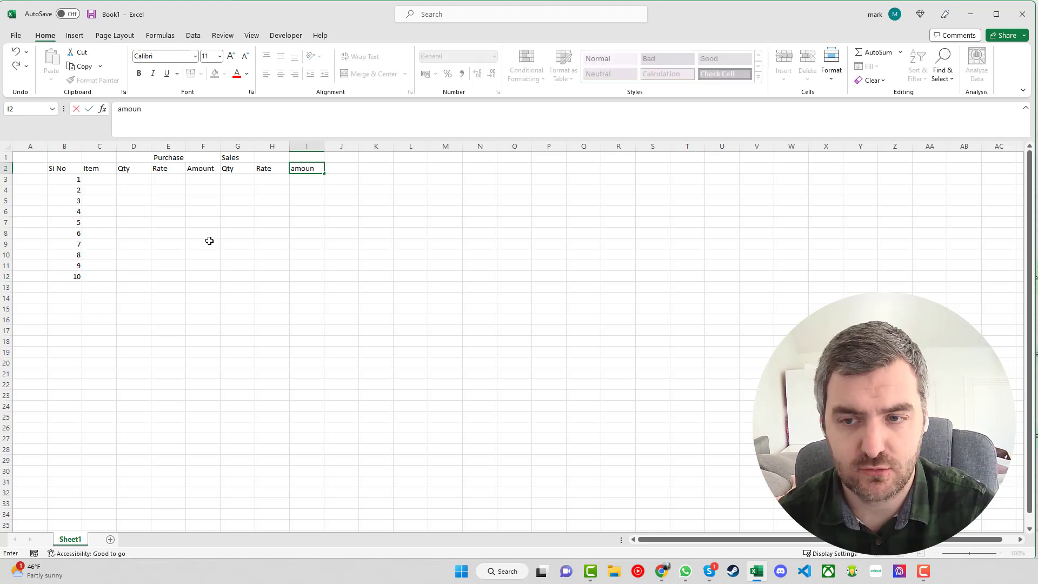
{"action": "key", "text": "BackSpace"}
{"action": "key", "text": "BackSpace"}
{"action": "key", "text": "BackSpace"}
{"action": "key", "text": "BackSpace"}
{"action": "key", "text": "BackSpace"}
{"action": "type", "text": "Amount"}
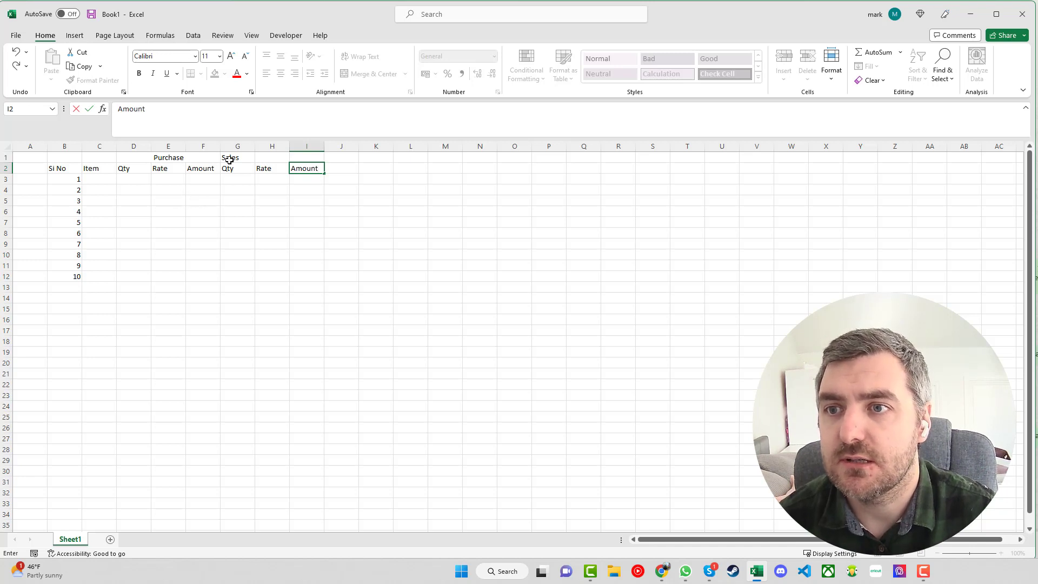
{"action": "left_click_drag", "start_coordinate": [229, 159], "coordinate": [304, 159]}
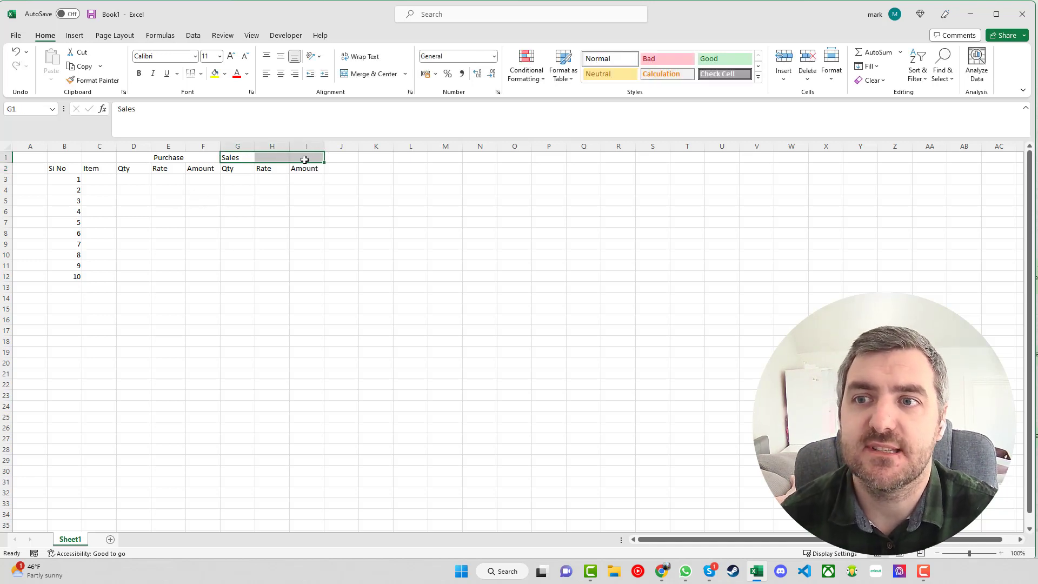
{"action": "left_click", "coordinate": [370, 74]}
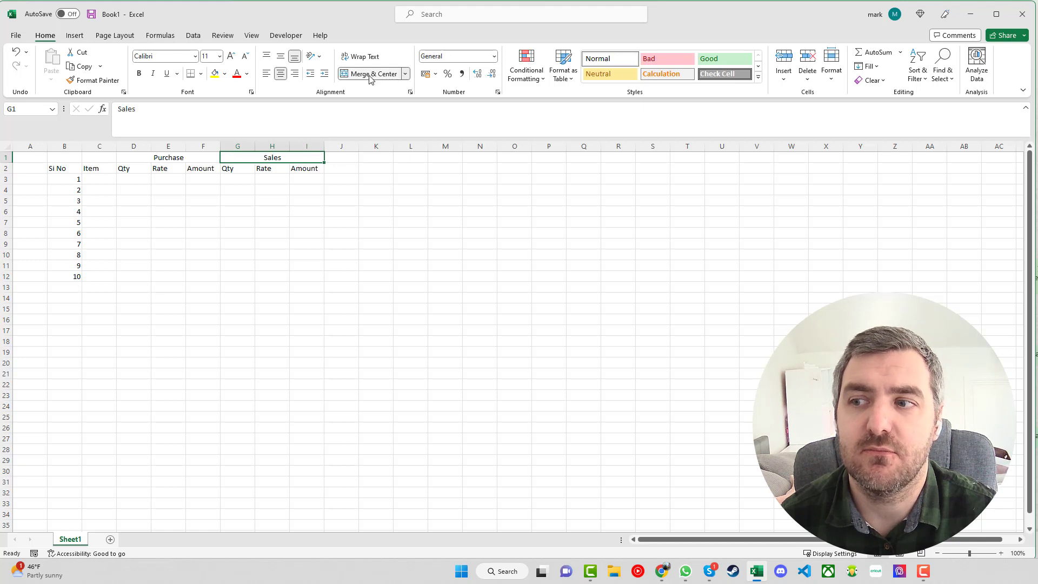
- Enter 'Closing Stock' in J1 and merge and centre it across J1:K1
{"action": "left_click", "coordinate": [341, 160]}
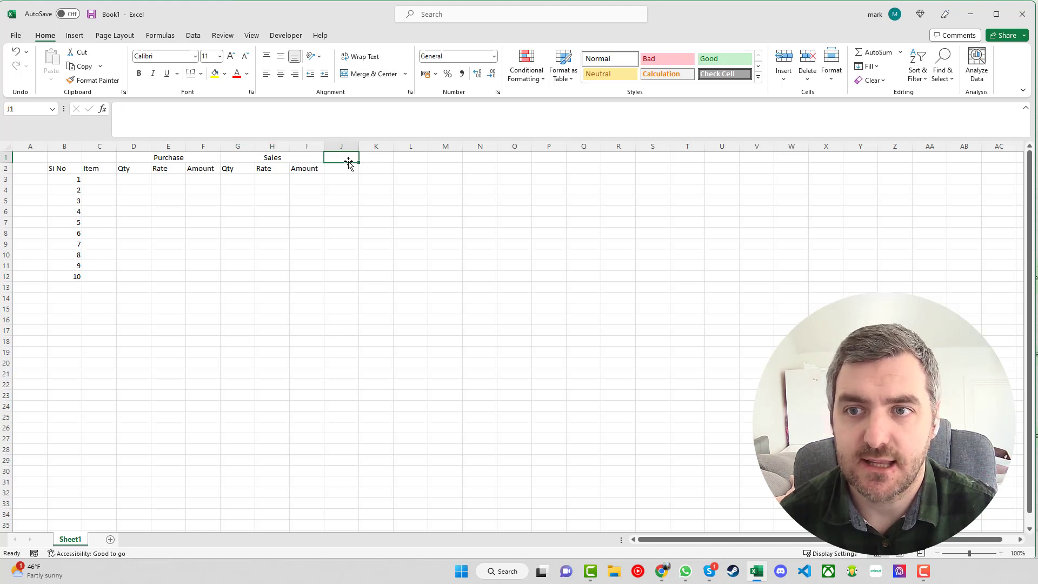
{"action": "type", "text": "Closing"}
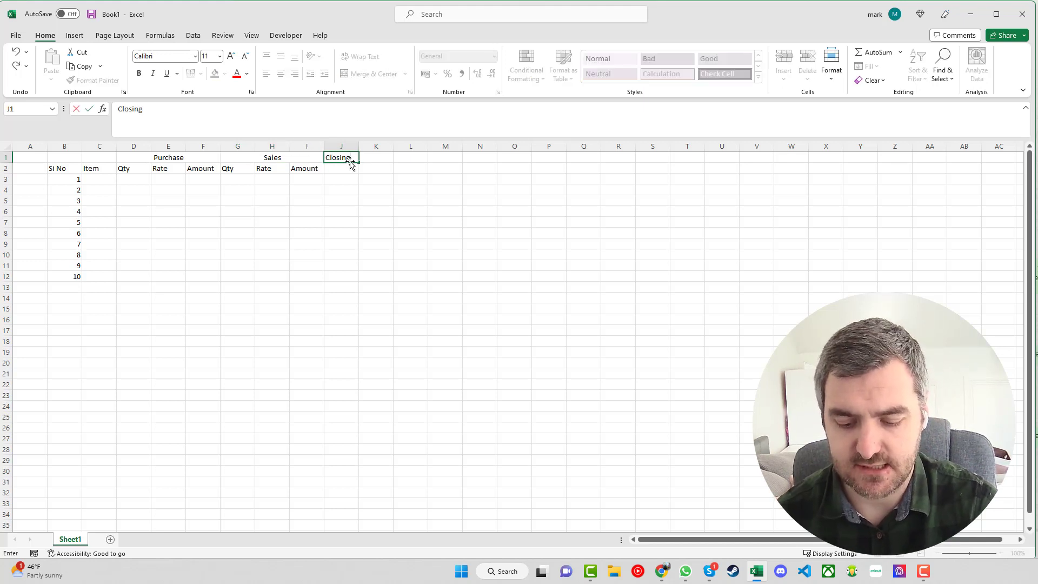
{"action": "type", "text": " Stock"}
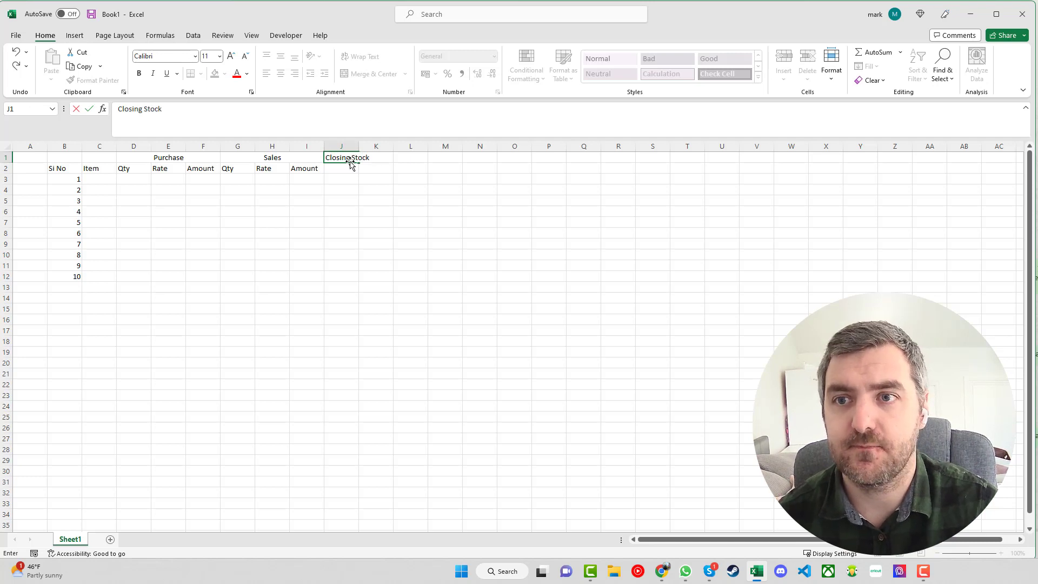
{"action": "type", "text": " Stock"}
{"action": "left_click", "coordinate": [395, 186]}
{"action": "left_click_drag", "start_coordinate": [346, 158], "coordinate": [370, 157]}
{"action": "left_click", "coordinate": [361, 74]}
- Enter the subheadings Qty in J2 and Amount in K2
{"action": "left_click", "coordinate": [348, 170]}
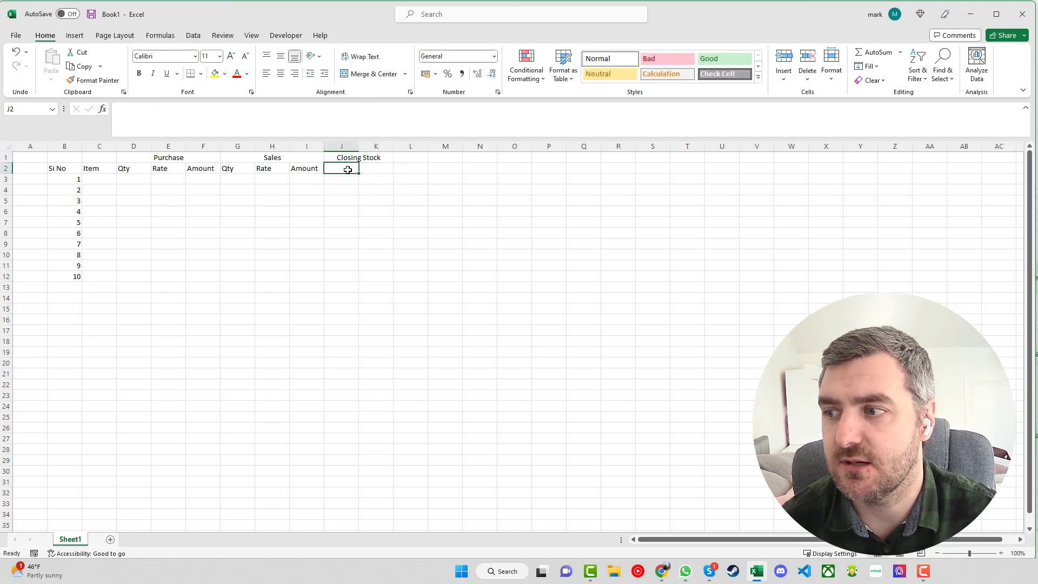
{"action": "type", "text": "Qty"}
{"action": "key", "text": "Tab"}
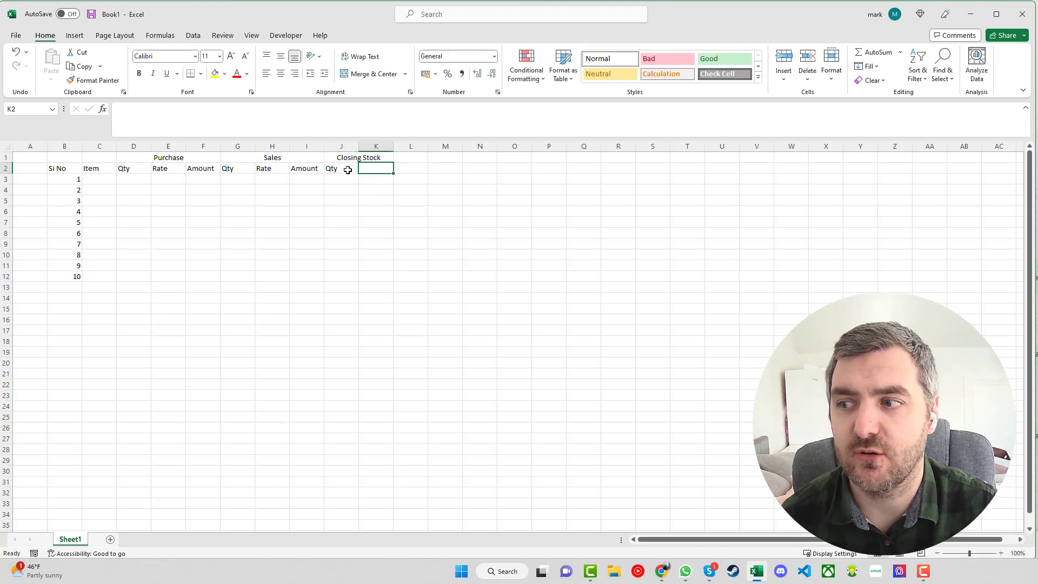
{"action": "type", "text": "Amopu"}
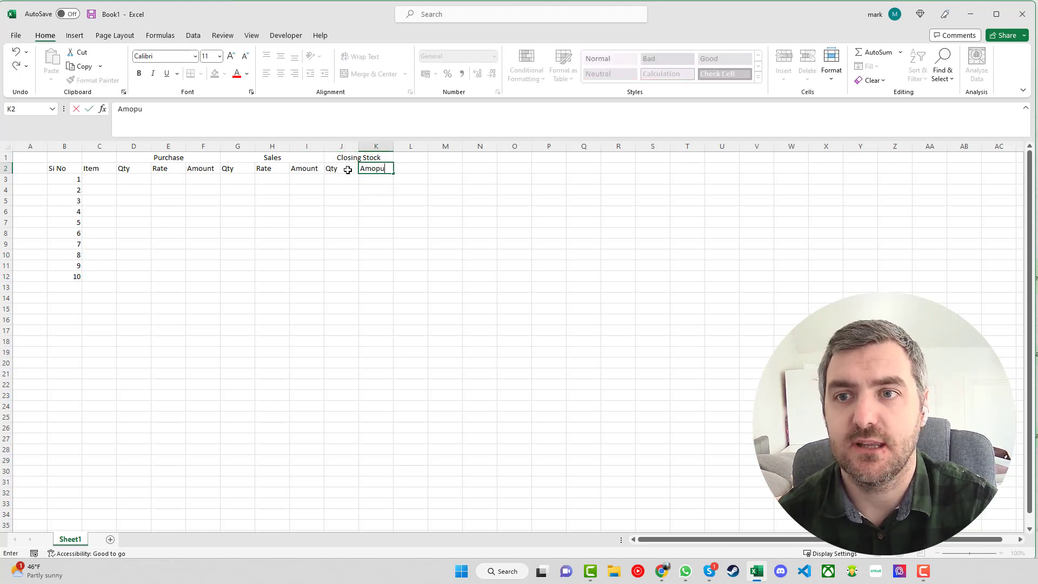
{"action": "key", "text": "BackSpace"}
{"action": "key", "text": "BackSpace"}
{"action": "type", "text": "unt"}
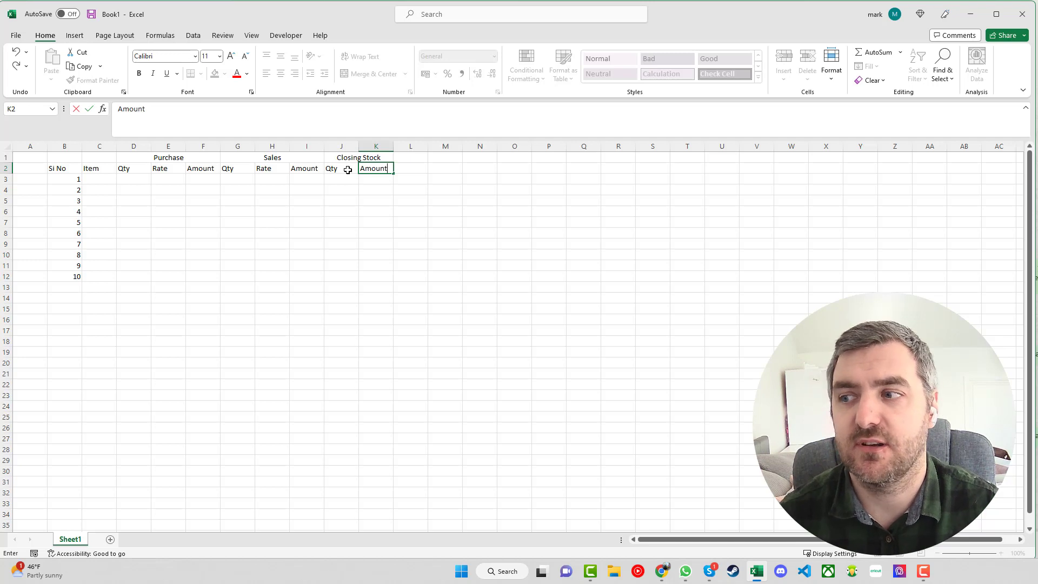
{"action": "key", "text": "Tab"}
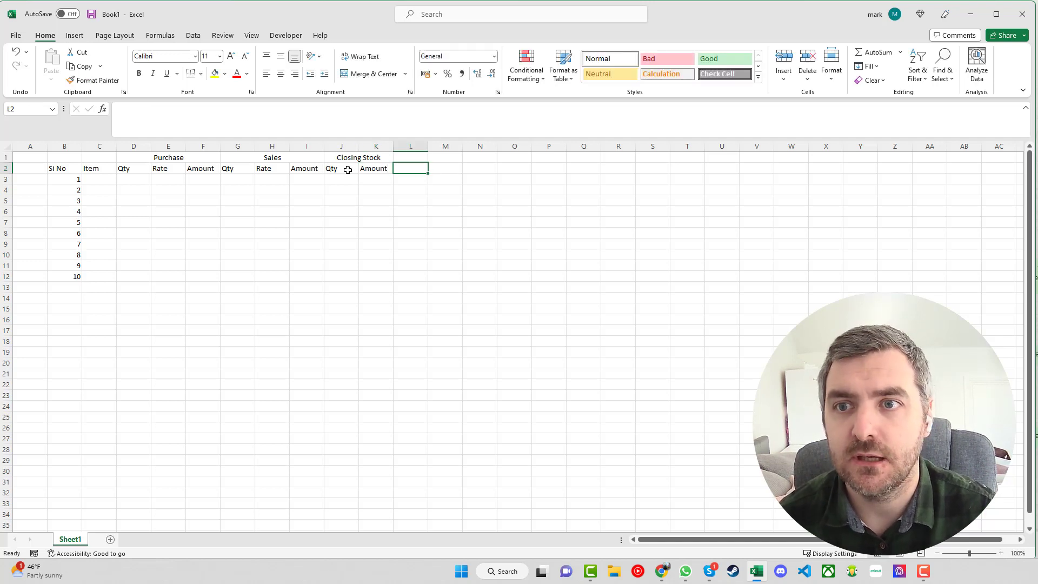
{"action": "type", "text": "Pr"}
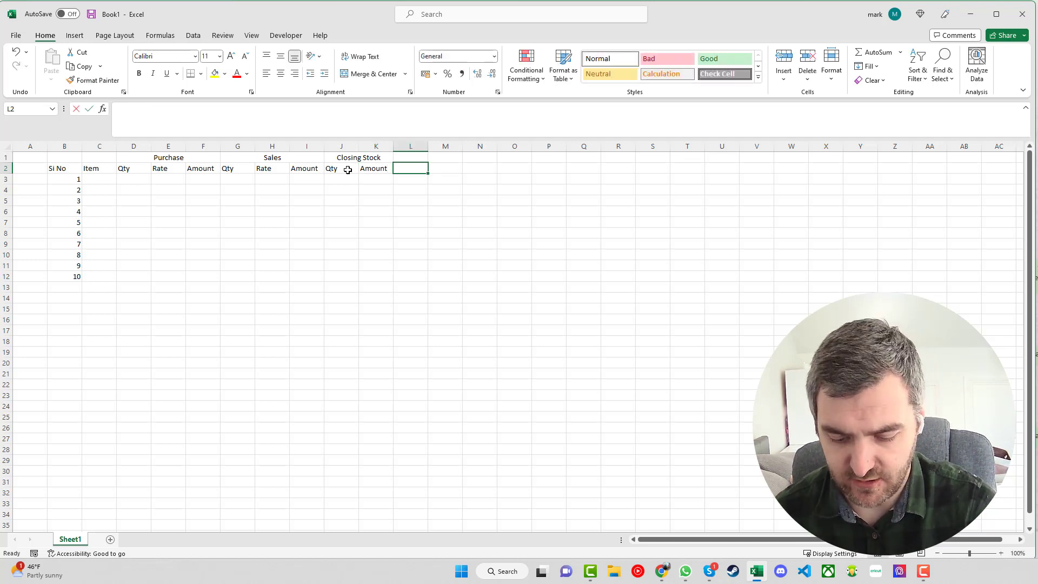
{"action": "key", "text": "BackSpace"}
{"action": "key", "text": "BackSpace"}
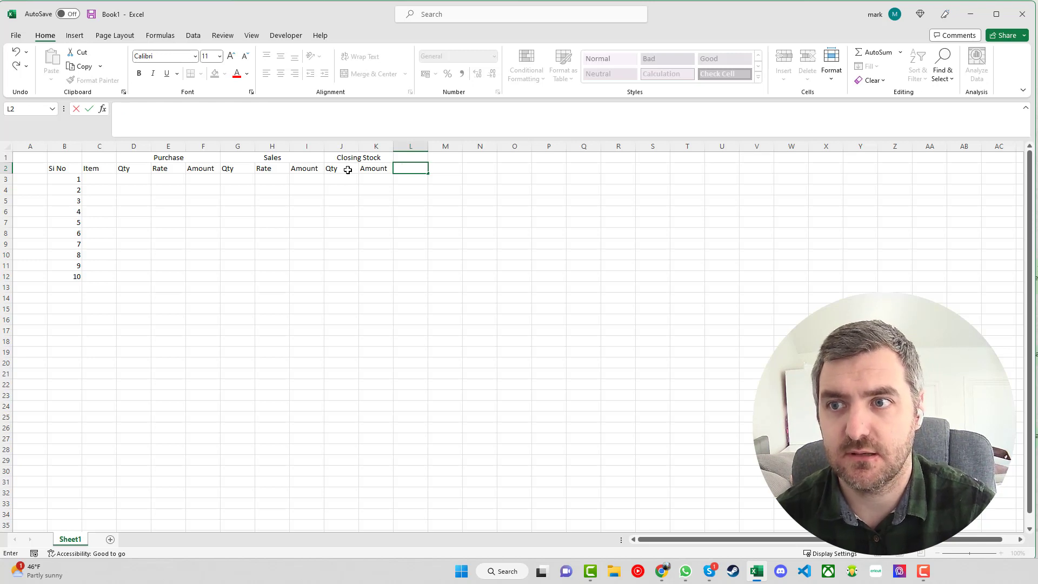
- Enter 'Profit /Loss' in L1, widen column L, and merge L1:M2 centred horizontally and vertically
{"action": "key", "text": "Up"}
{"action": "type", "text": "Profit /Loss"}
{"action": "left_click", "coordinate": [451, 202]}
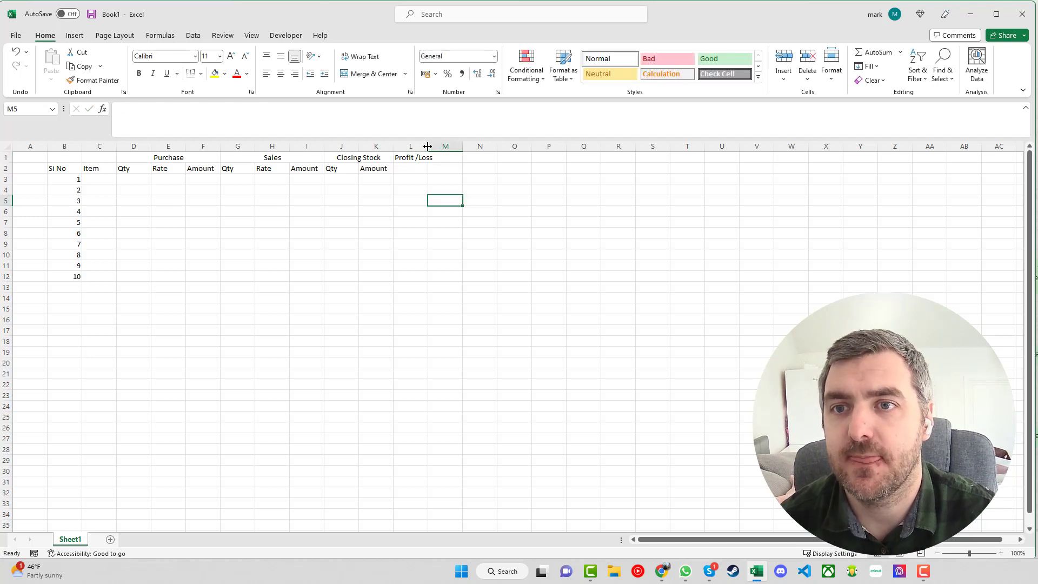
{"action": "left_click_drag", "start_coordinate": [427, 146], "coordinate": [454, 169]}
{"action": "left_click", "coordinate": [369, 74]}
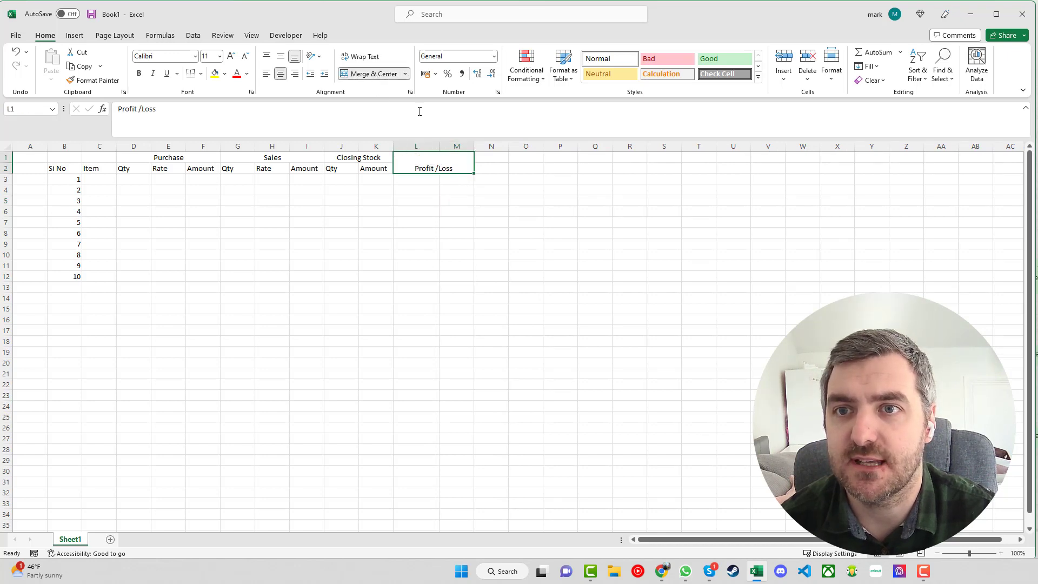
{"action": "left_click", "coordinate": [281, 74]}
{"action": "left_click", "coordinate": [281, 56]}
{"action": "left_click", "coordinate": [282, 76]}
{"action": "left_click", "coordinate": [416, 202]}
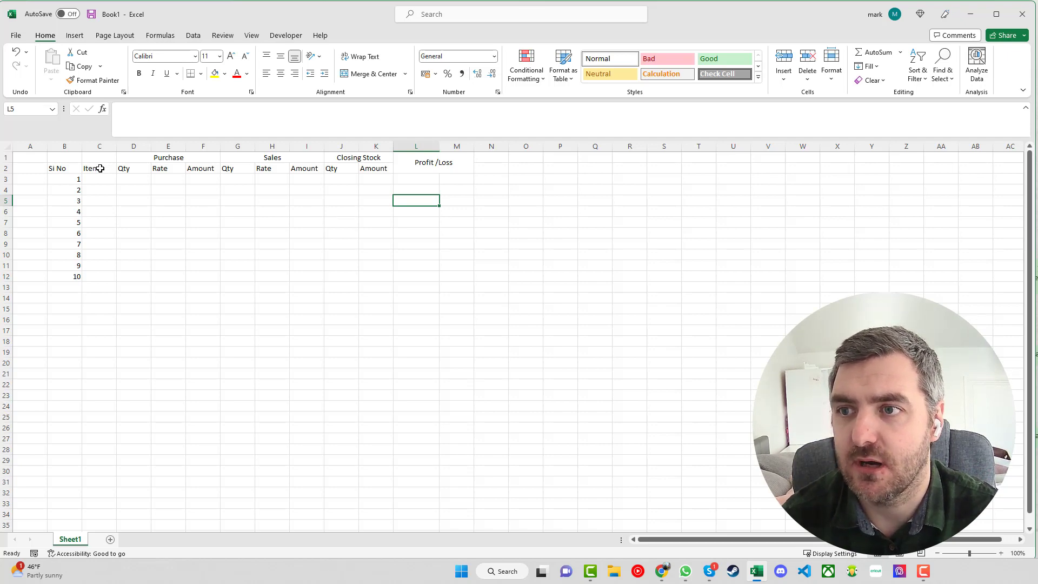
- Fill the Purchase header block D1:F2 light green
{"action": "left_click", "coordinate": [134, 159]}
{"action": "left_click_drag", "start_coordinate": [134, 159], "coordinate": [193, 168]}
{"action": "left_click", "coordinate": [225, 74]}
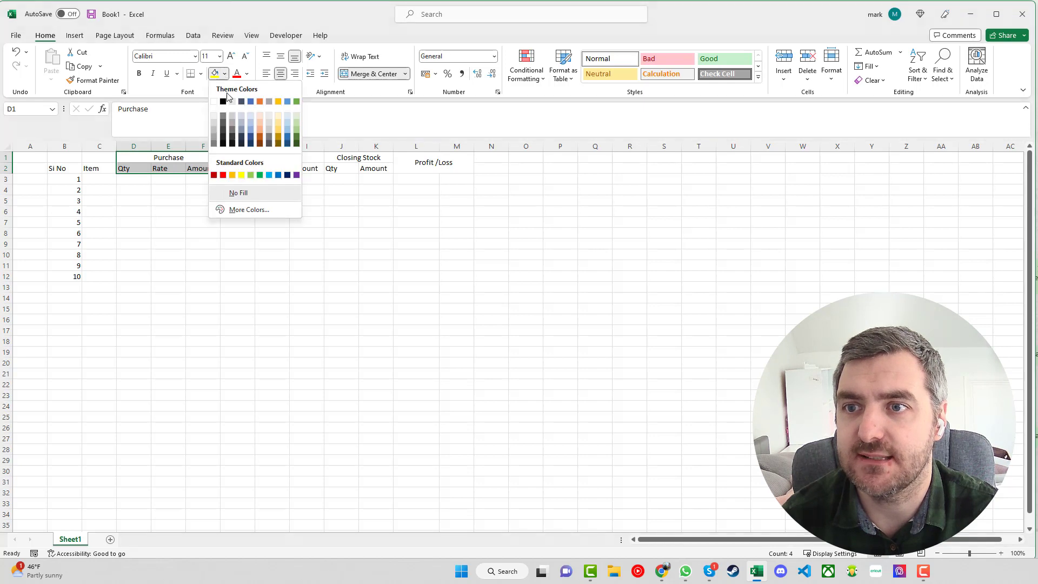
{"action": "left_click", "coordinate": [251, 174]}
{"action": "left_click", "coordinate": [237, 201]}
{"action": "left_click", "coordinate": [271, 211]}
- Fill the Sales headers G1:I2 orange and the Closing Stock headers J1:K2 yellow
{"action": "left_click_drag", "start_coordinate": [240, 160], "coordinate": [282, 171]}
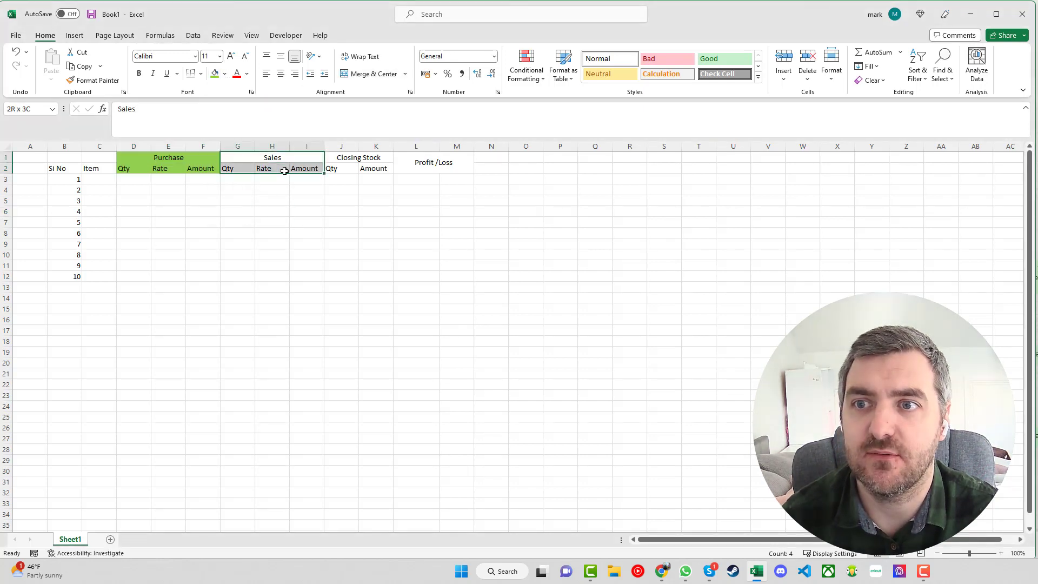
{"action": "left_click", "coordinate": [224, 74]}
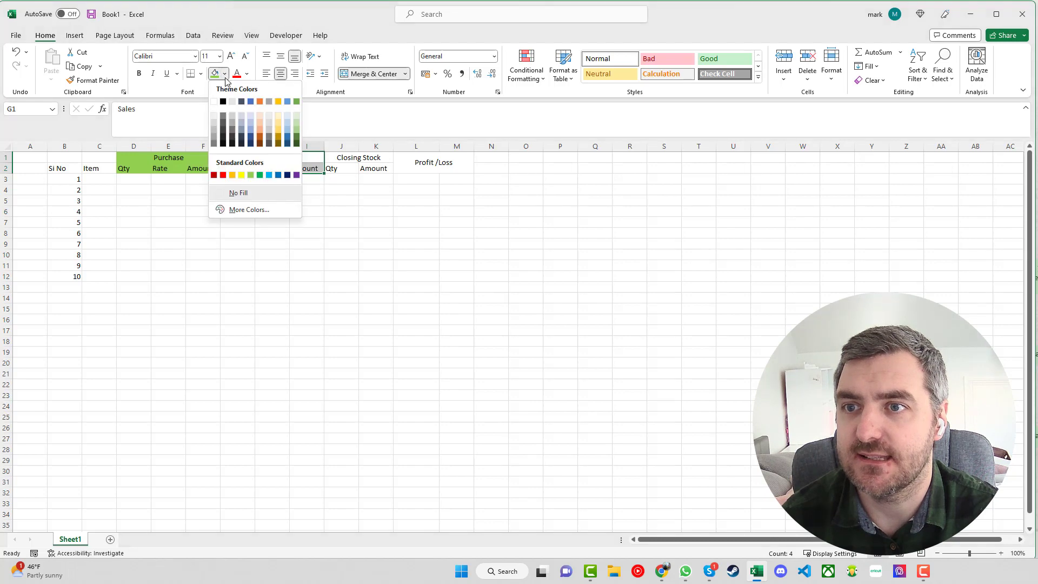
{"action": "left_click", "coordinate": [232, 175]}
{"action": "left_click_drag", "start_coordinate": [347, 158], "coordinate": [378, 168]}
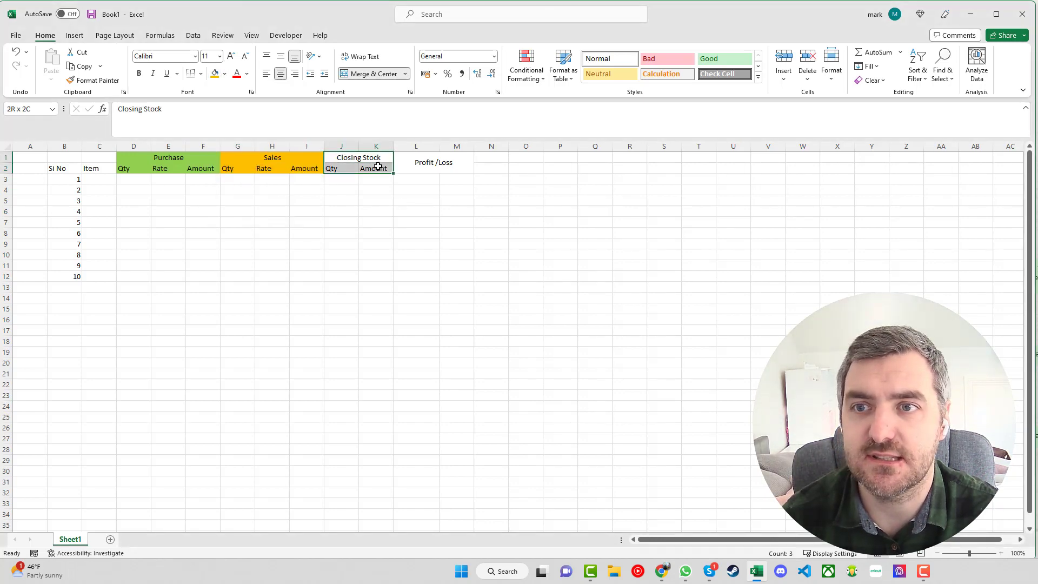
{"action": "left_click", "coordinate": [224, 74]}
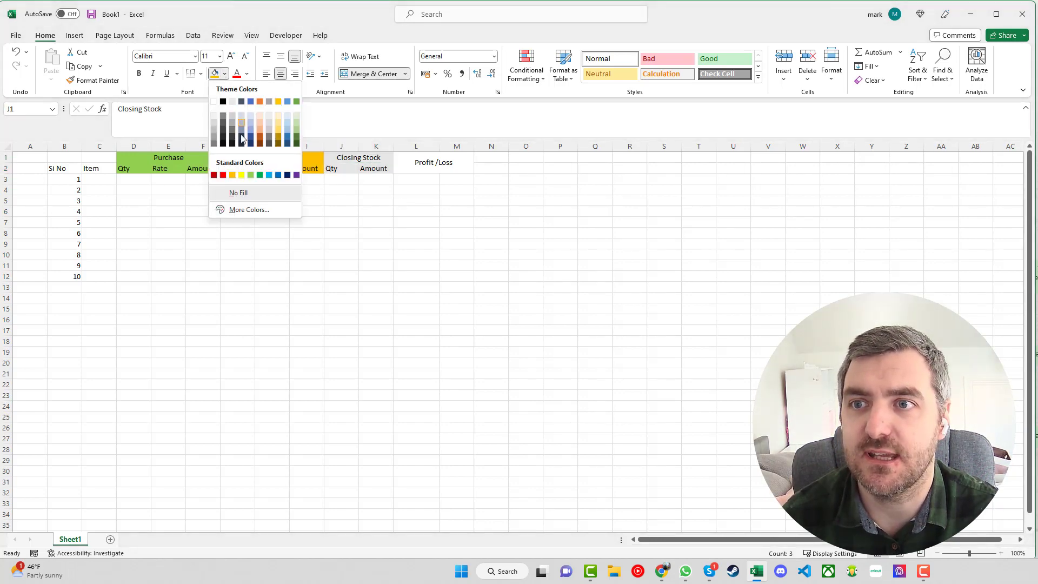
{"action": "left_click", "coordinate": [242, 175]}
- Shade the Profit /Loss heading, Si No and Item headers, and serial numbers B3:B12 grey
{"action": "left_click", "coordinate": [405, 168]}
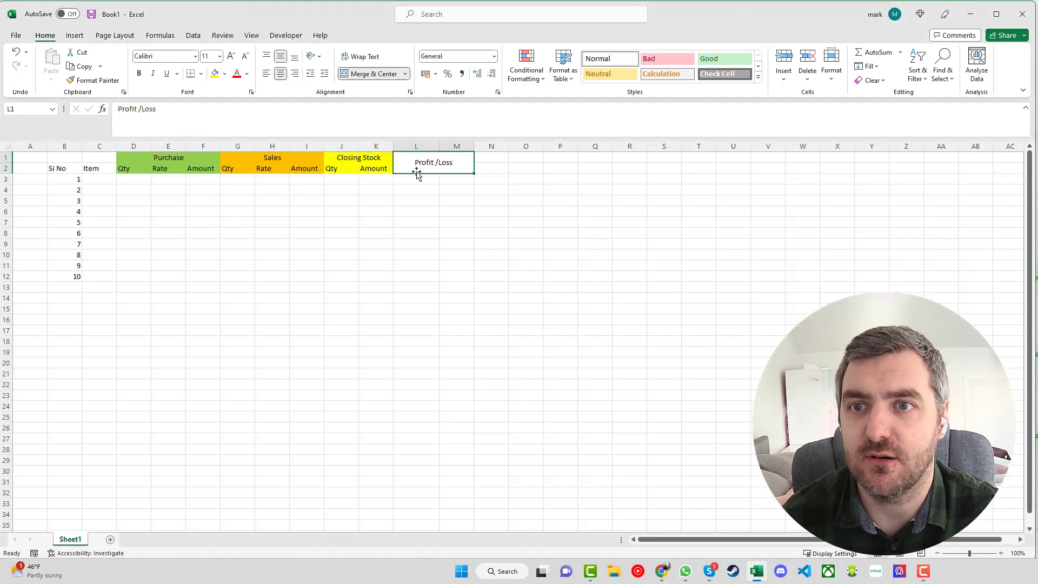
{"action": "left_click", "coordinate": [224, 74]}
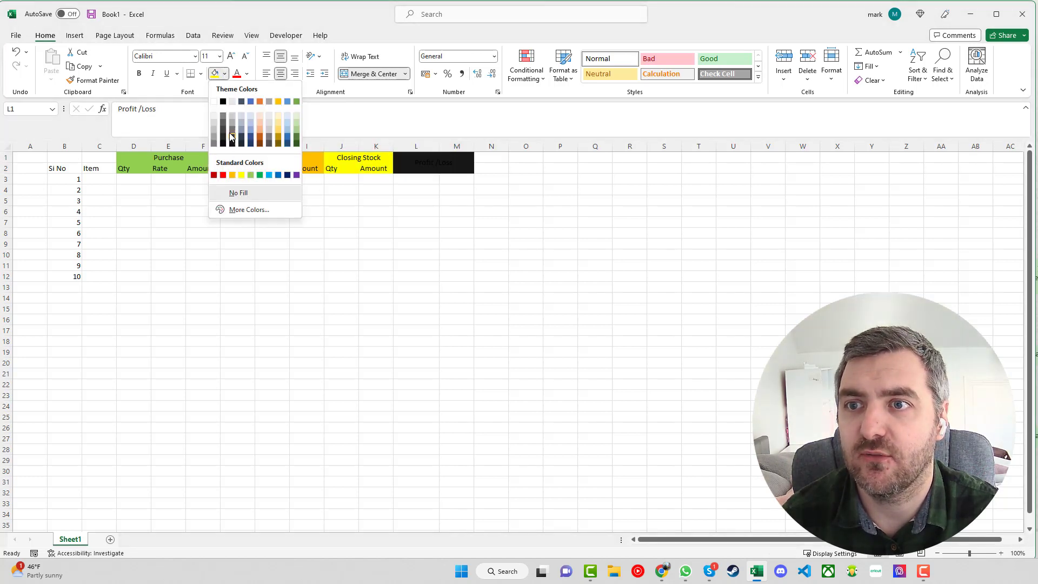
{"action": "left_click", "coordinate": [232, 117]}
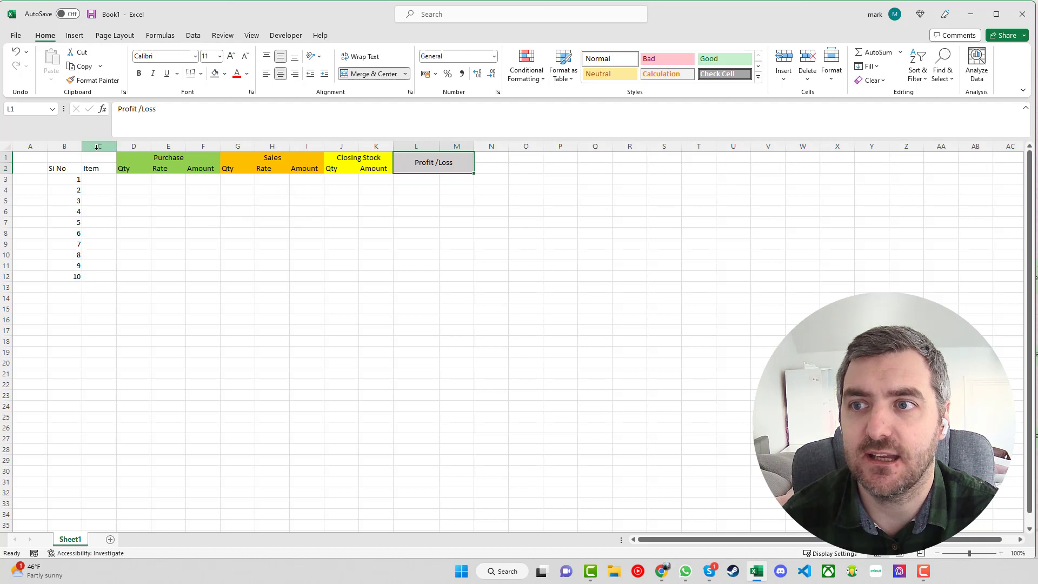
{"action": "left_click_drag", "start_coordinate": [71, 156], "coordinate": [92, 170]}
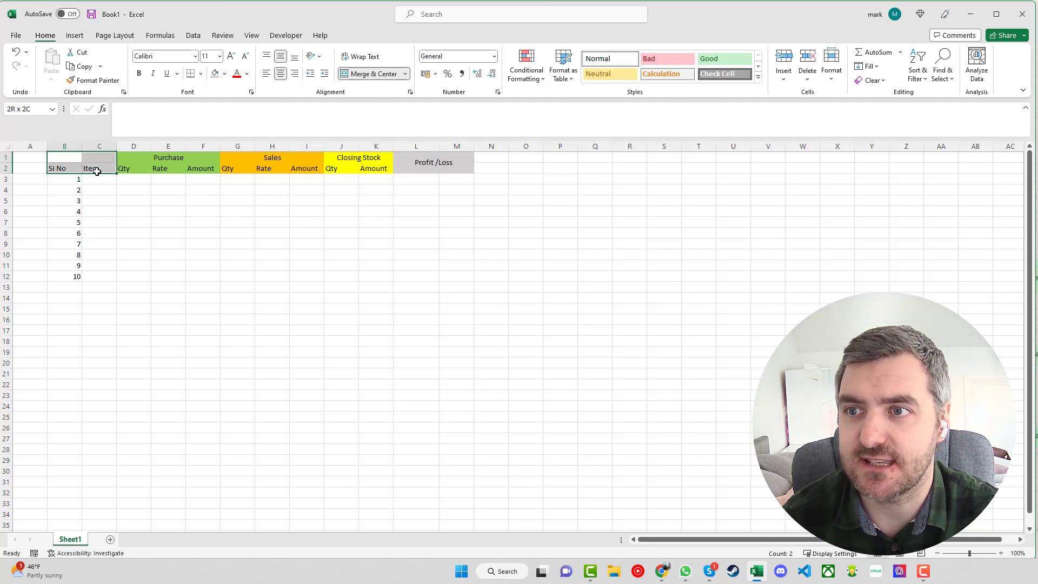
{"action": "left_click", "coordinate": [216, 76]}
{"action": "left_click_drag", "start_coordinate": [77, 179], "coordinate": [64, 275]}
{"action": "left_click", "coordinate": [216, 75]}
{"action": "left_click", "coordinate": [206, 287]}
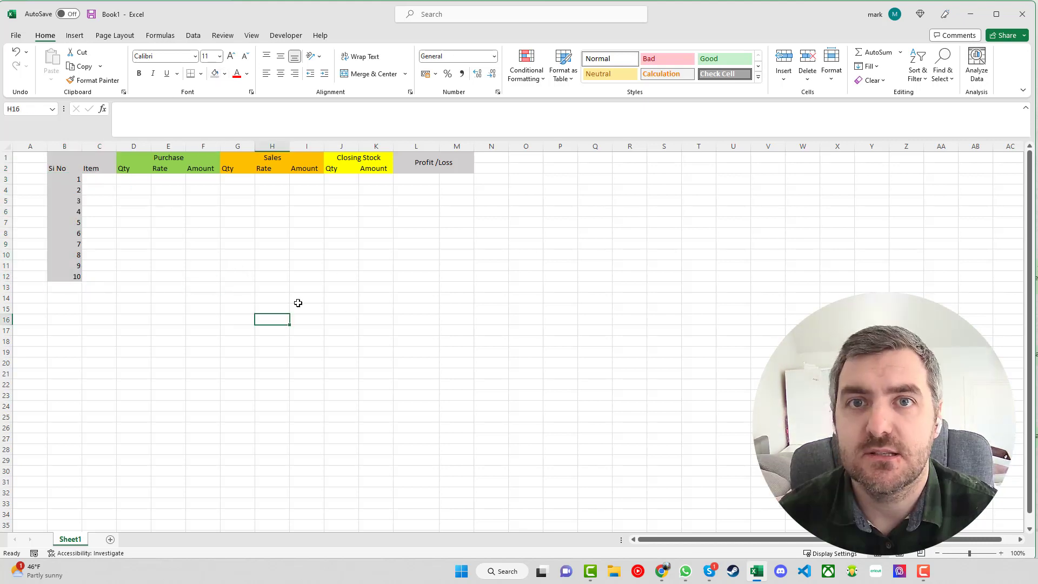
- Give the table B1:M12 a thick solid outline border in Format Cells
{"action": "left_click_drag", "start_coordinate": [58, 160], "coordinate": [440, 273]}
{"action": "key", "text": "ctrl+1"}
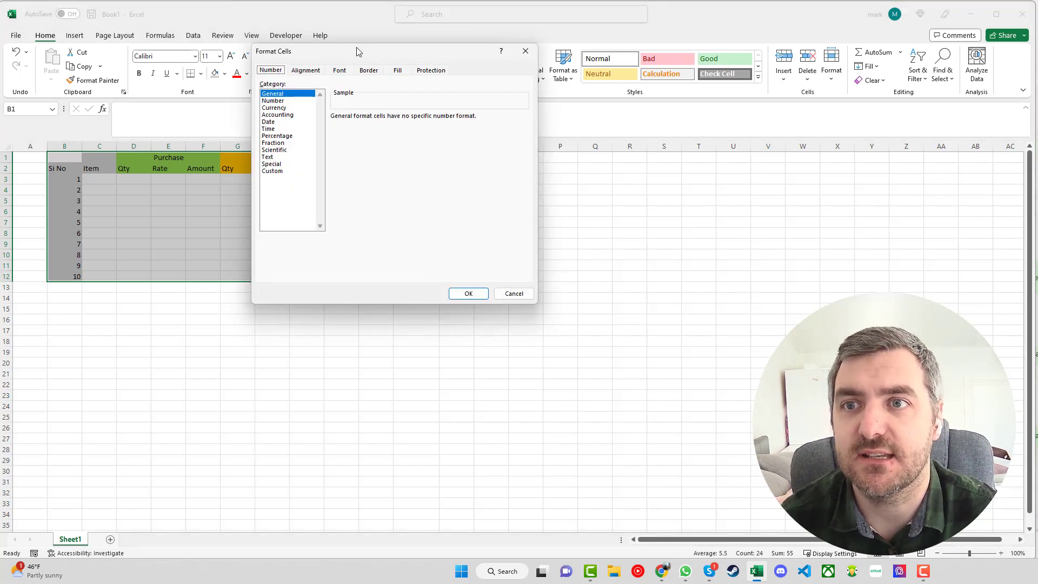
{"action": "left_click_drag", "start_coordinate": [358, 51], "coordinate": [452, 201]}
{"action": "left_click", "coordinate": [462, 220]}
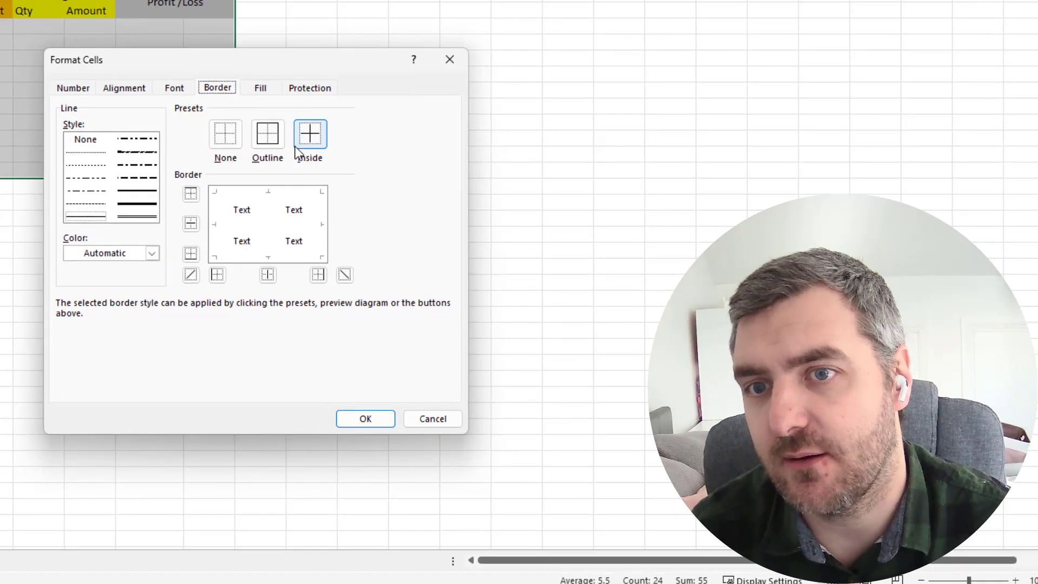
{"action": "left_click", "coordinate": [311, 159]}
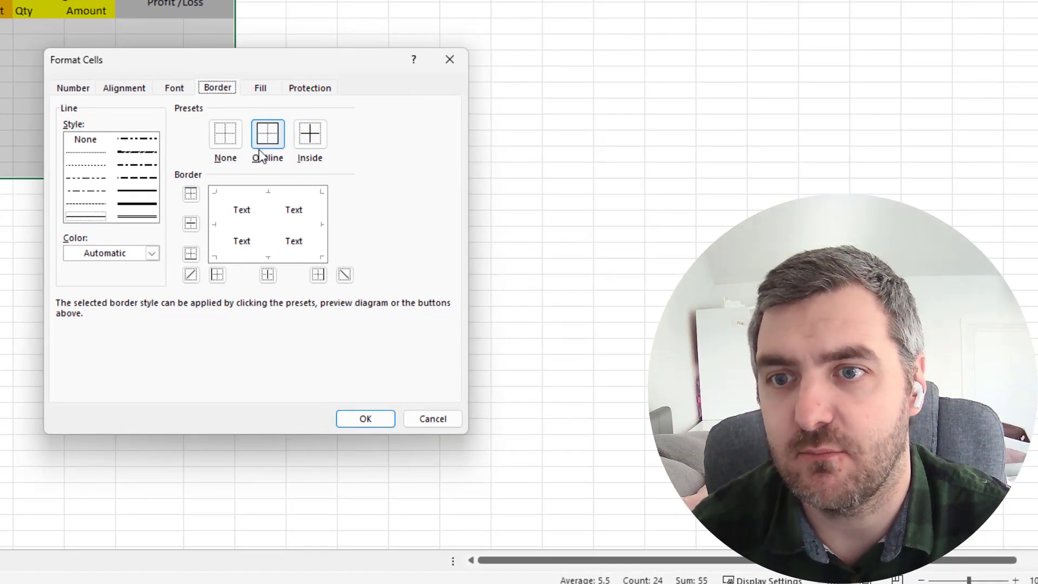
{"action": "left_click", "coordinate": [138, 204]}
{"action": "left_click", "coordinate": [264, 147]}
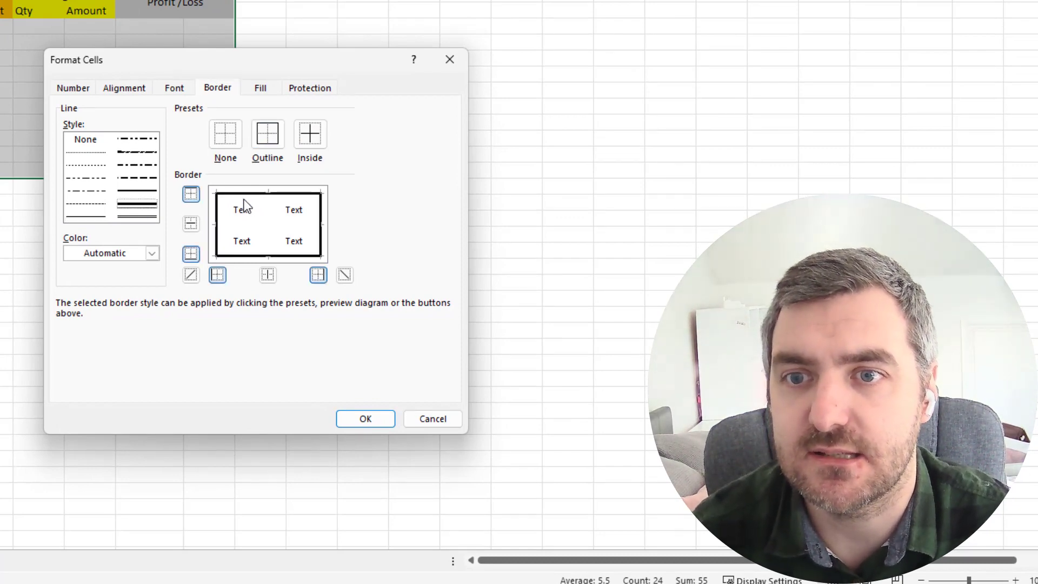
- Add double-line inside horizontal and vertical borders and apply them to the table
{"action": "left_click", "coordinate": [308, 138]}
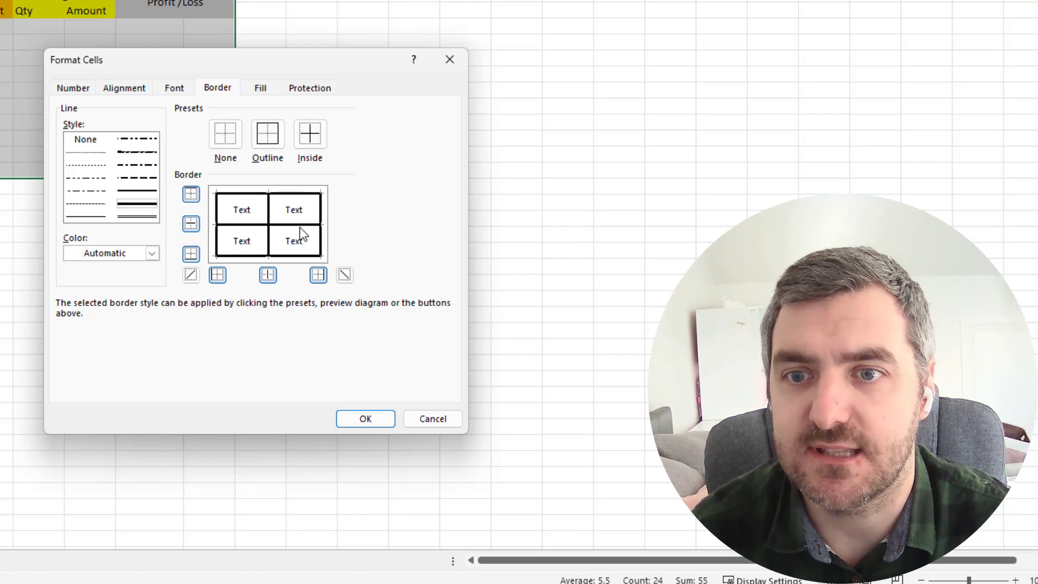
{"action": "left_click", "coordinate": [136, 190]}
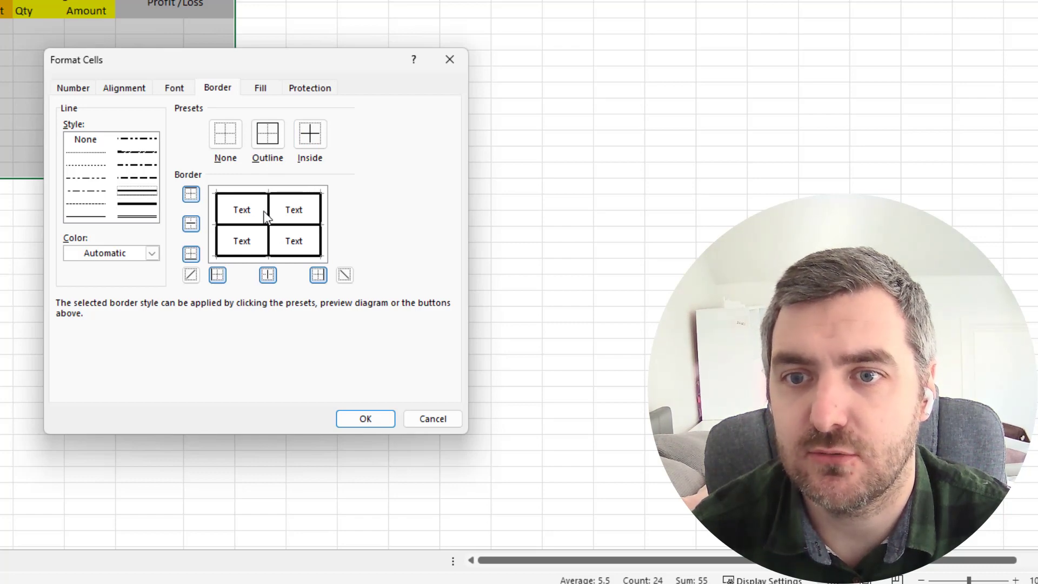
{"action": "left_click", "coordinate": [267, 216]}
{"action": "left_click", "coordinate": [253, 226]}
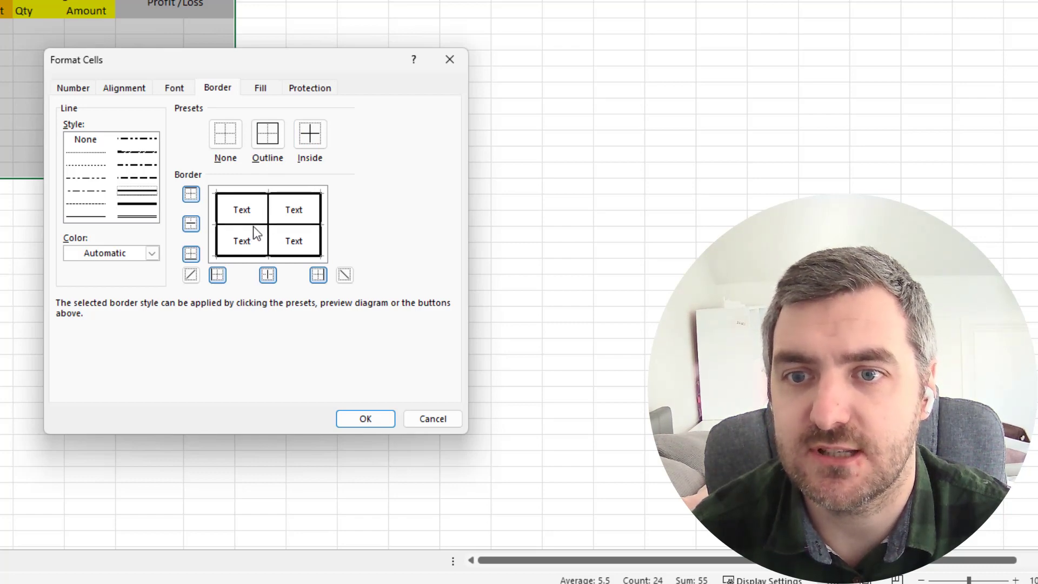
{"action": "left_click", "coordinate": [141, 202]}
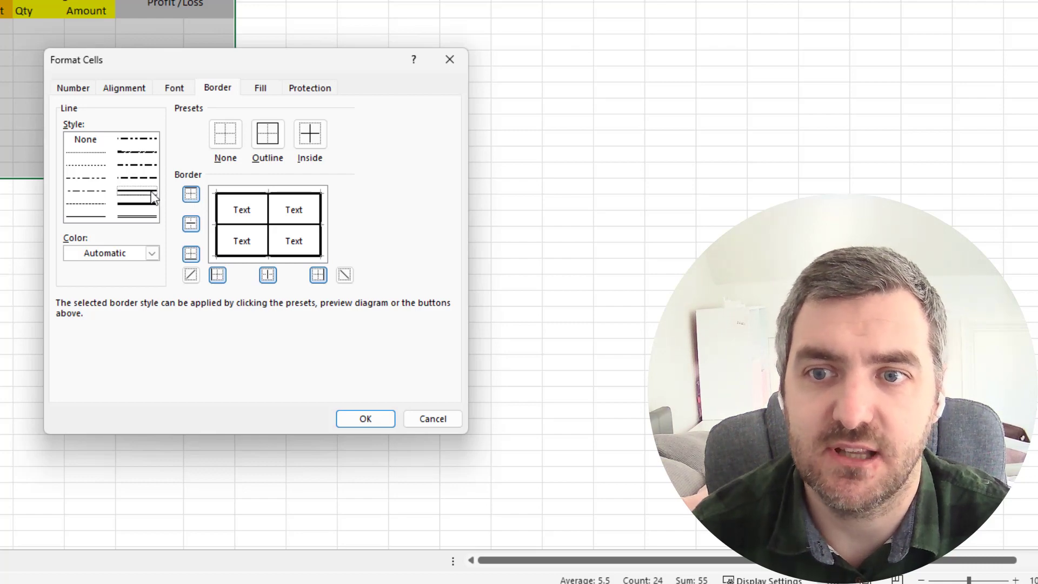
{"action": "left_click", "coordinate": [90, 217]}
{"action": "left_click", "coordinate": [259, 226]}
{"action": "left_click", "coordinate": [270, 221]}
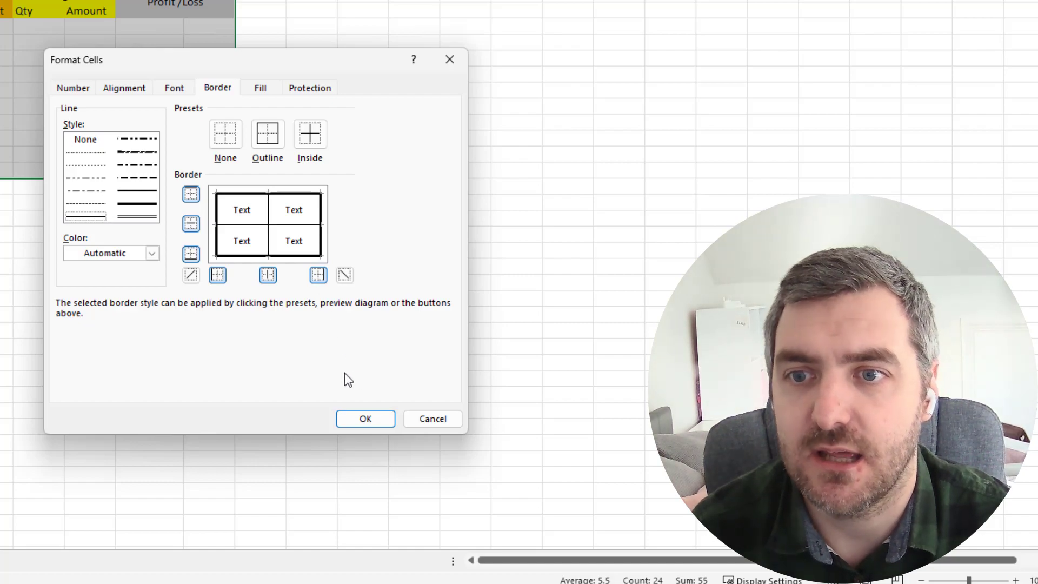
{"action": "left_click", "coordinate": [365, 418]}
{"action": "left_click", "coordinate": [360, 413]}
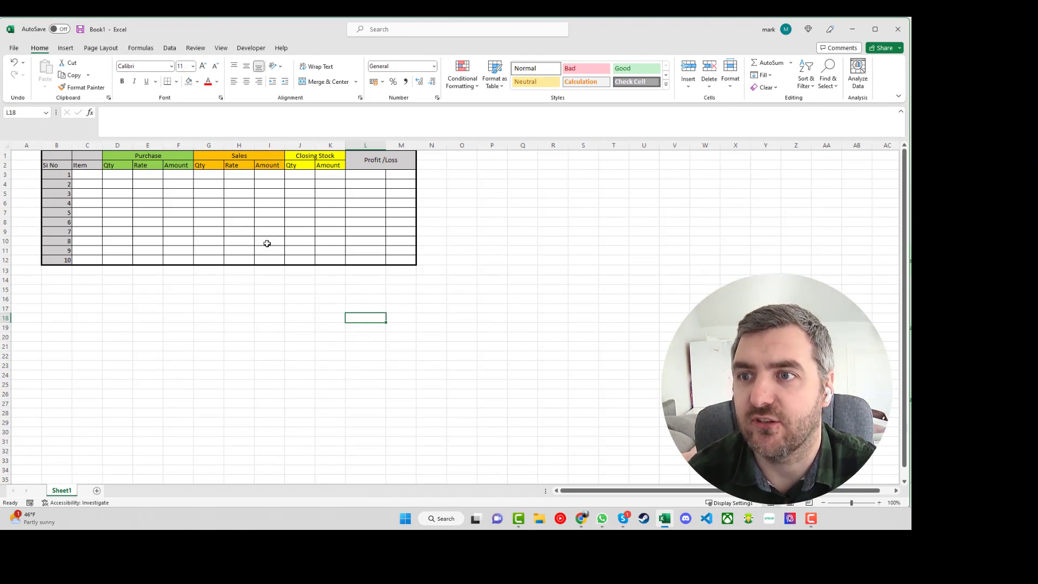
- Add thin inside grid lines to the header rows B1:M2 via Format Cells
{"action": "left_click_drag", "start_coordinate": [56, 166], "coordinate": [386, 165]}
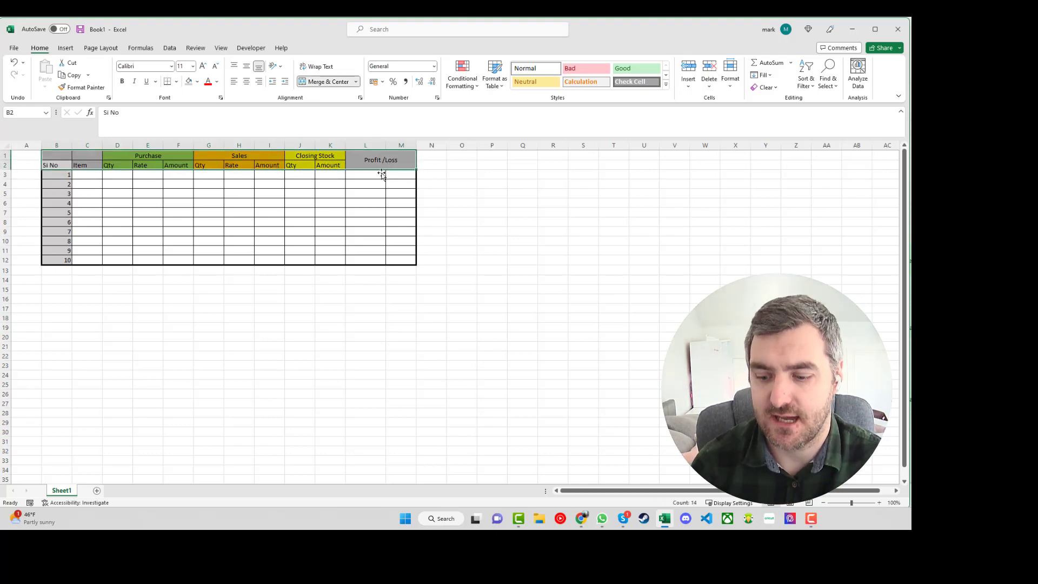
{"action": "key", "text": "ctrl+1"}
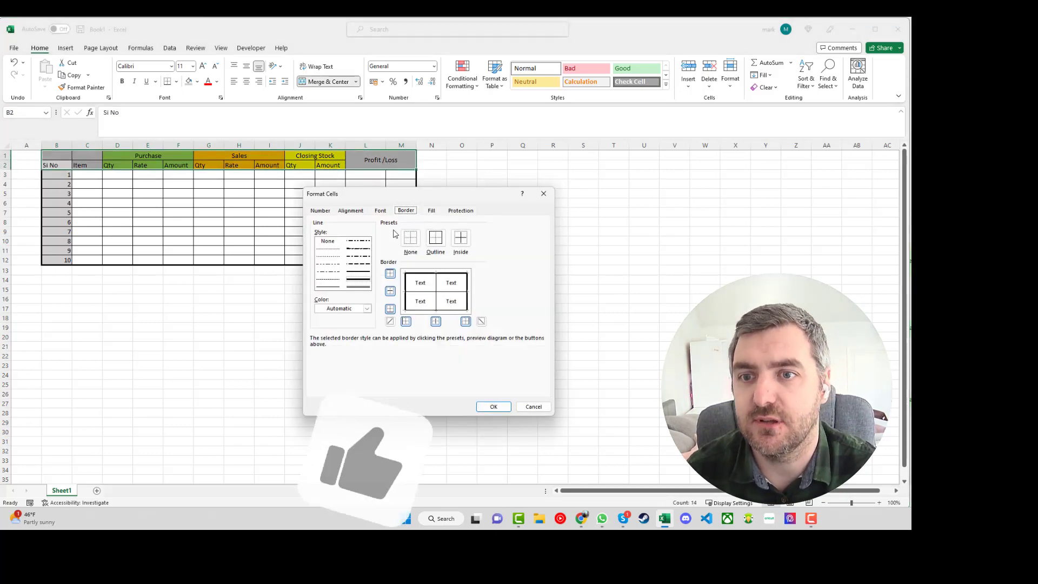
{"action": "left_click", "coordinate": [461, 239]}
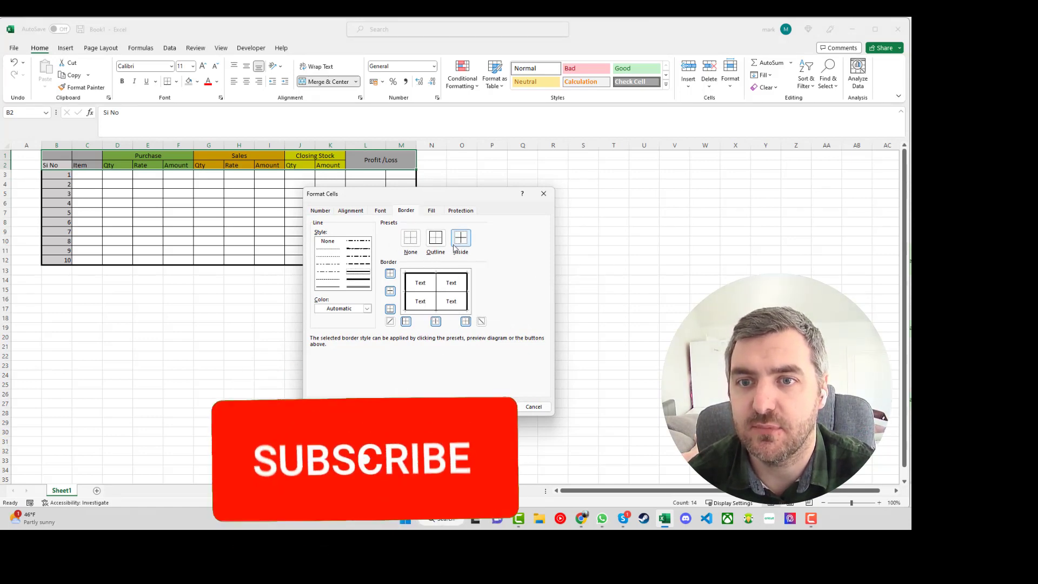
{"action": "left_click", "coordinate": [495, 407]}
{"action": "left_click", "coordinate": [410, 349]}
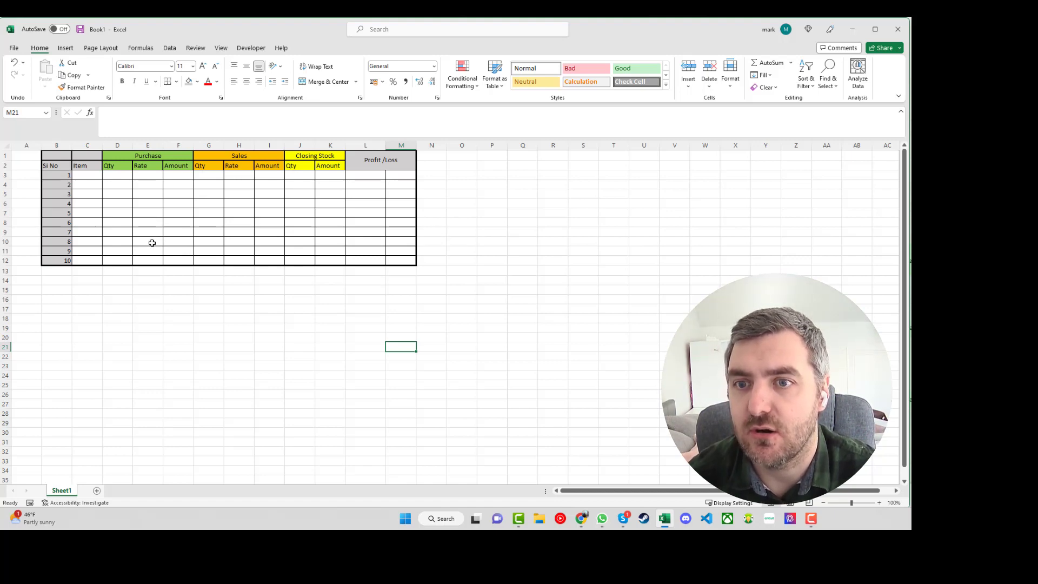
- Insert two blank rows above the table at row 1
{"action": "scroll", "coordinate": [162, 253], "scroll_direction": "up", "scroll_amount": 6}
{"action": "scroll", "coordinate": [172, 253], "scroll_direction": "down", "scroll_amount": 3}
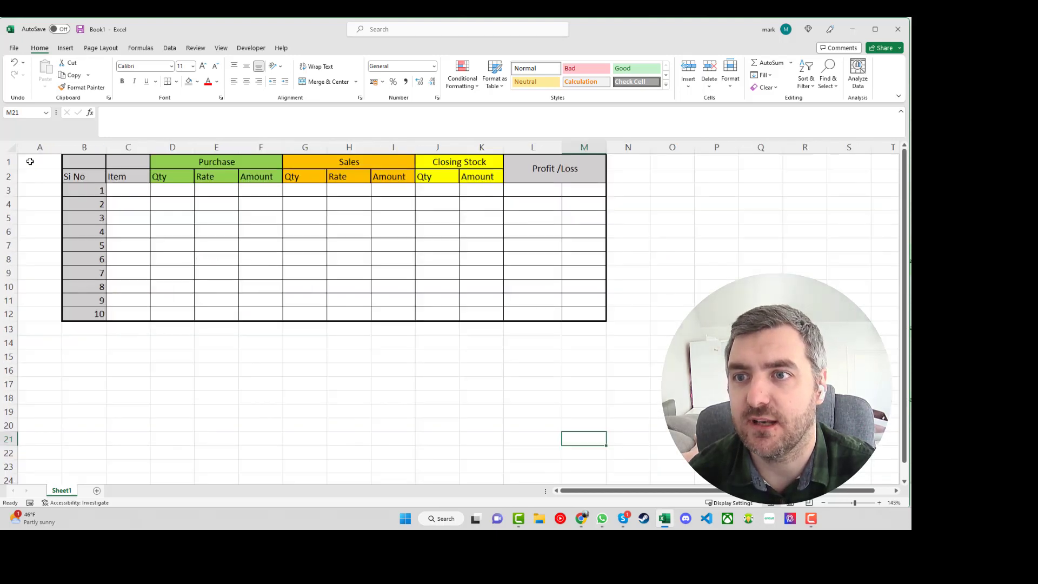
{"action": "left_click", "coordinate": [10, 162]}
{"action": "right_click", "coordinate": [12, 164]}
{"action": "left_click", "coordinate": [38, 256]}
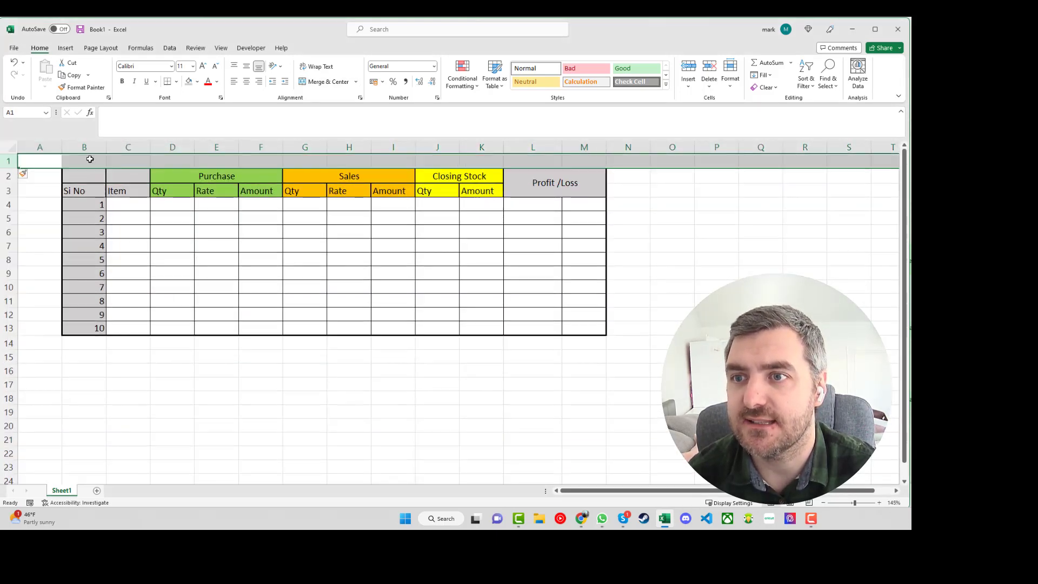
{"action": "right_click", "coordinate": [8, 160]}
{"action": "left_click", "coordinate": [39, 257]}
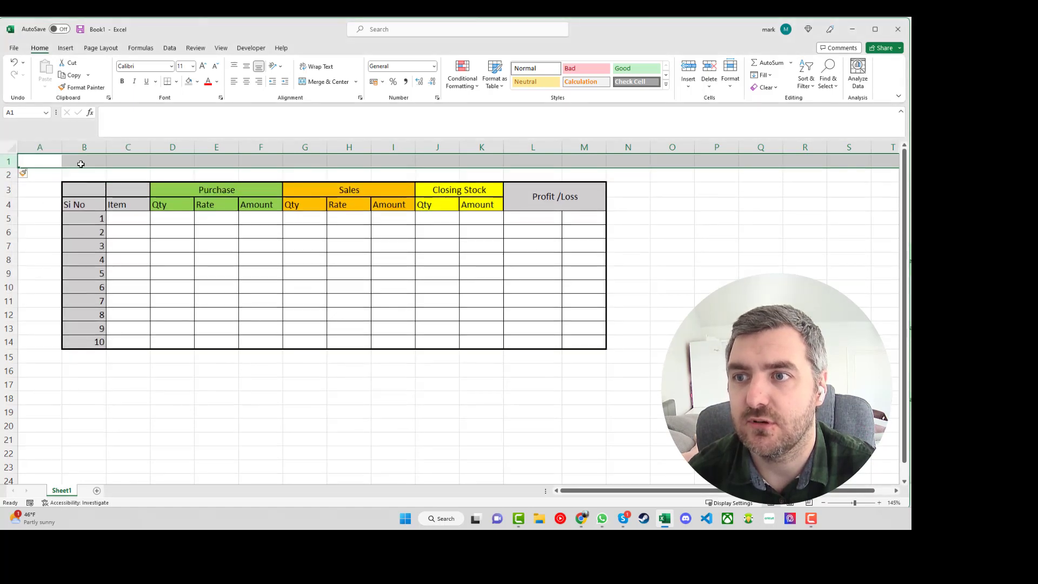
- Merge B1:M2 and type the title 'Stock Management with profit and loss'
{"action": "left_click_drag", "start_coordinate": [81, 164], "coordinate": [583, 174]}
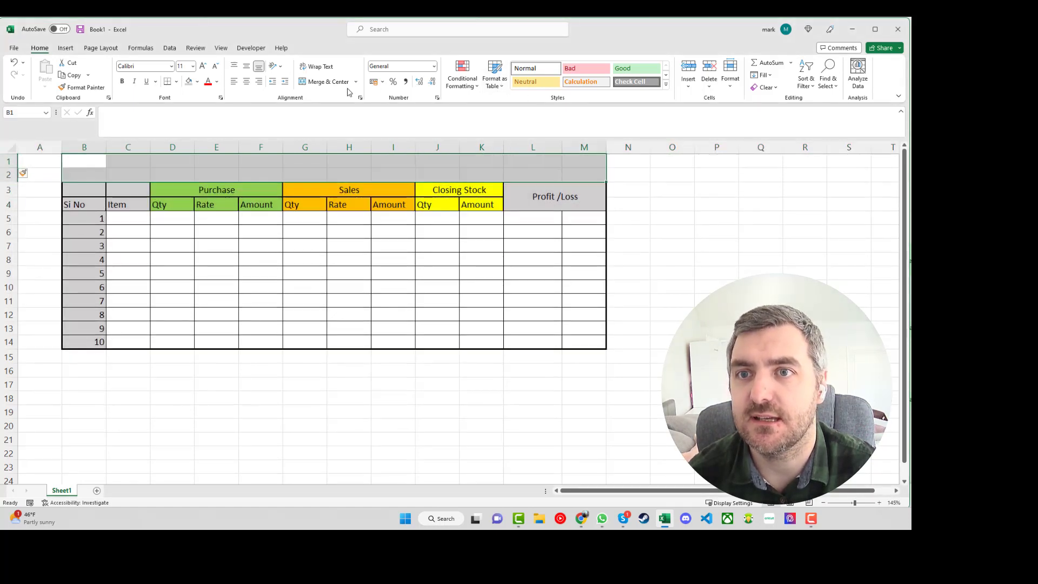
{"action": "left_click", "coordinate": [327, 81]}
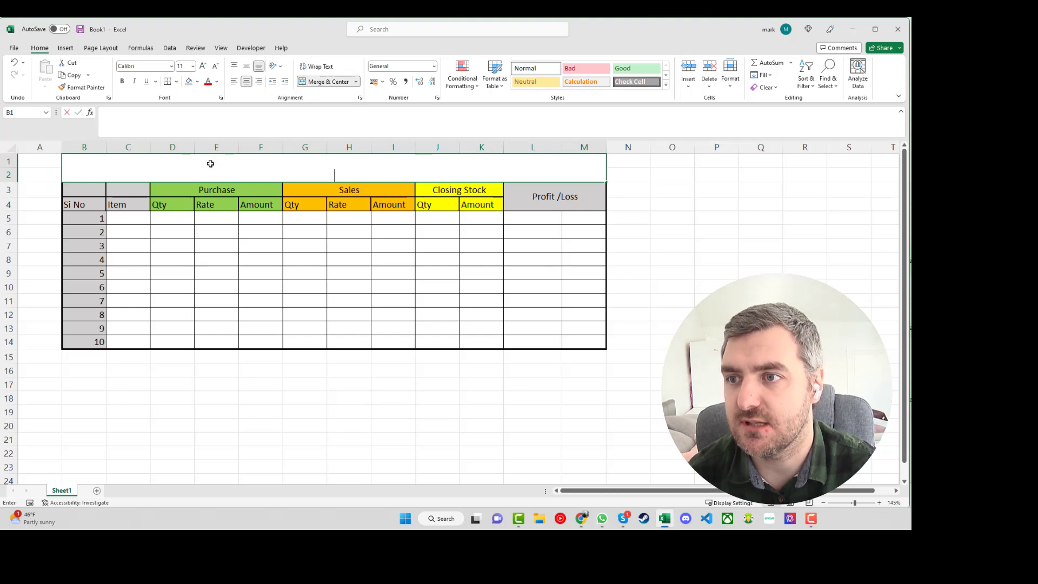
{"action": "type", "text": "Solid"}
{"action": "key", "text": "BackSpace"}
{"action": "key", "text": "BackSpace"}
{"action": "key", "text": "BackSpace"}
{"action": "type", "text": "t"}
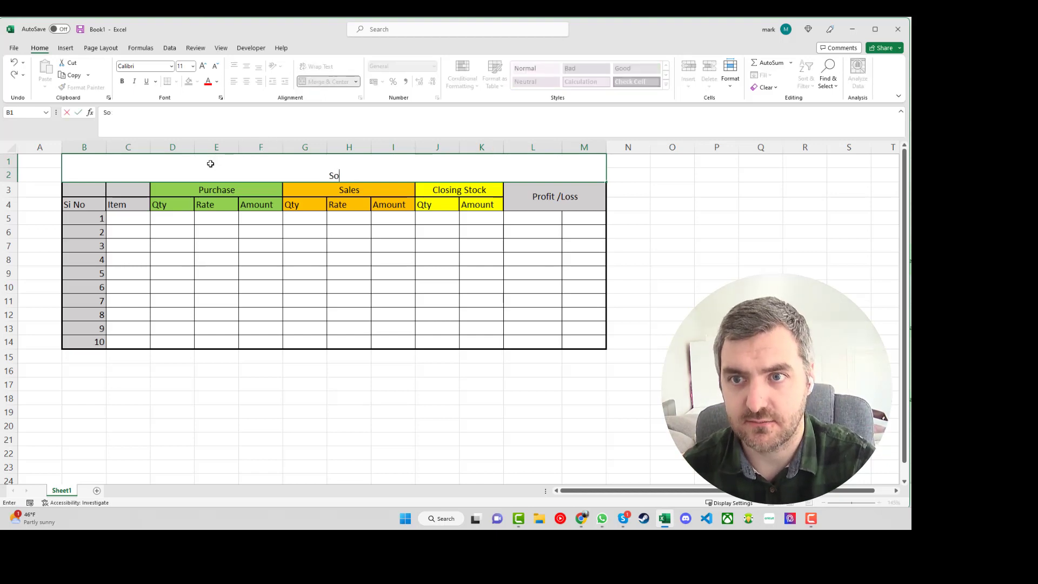
{"action": "key", "text": "BackSpace"}
{"action": "key", "text": "BackSpace"}
{"action": "type", "text": "Stock"}
{"action": "key", "text": "BackSpace"}
{"action": "key", "text": "BackSpace"}
{"action": "type", "text": "x"}
{"action": "key", "text": "BackSpace"}
{"action": "type", "text": "ck Mana"}
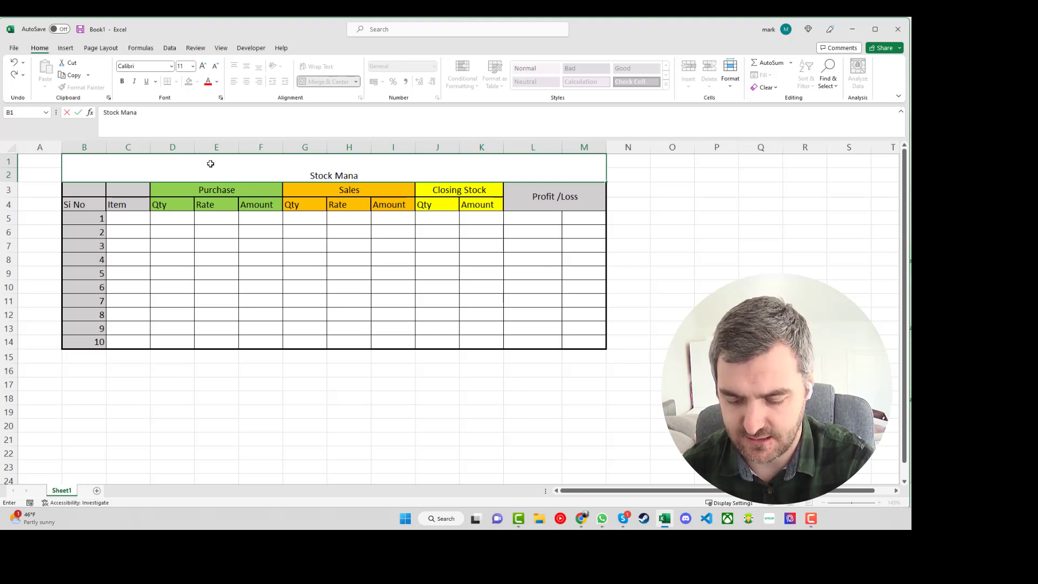
{"action": "type", "text": "gement"}
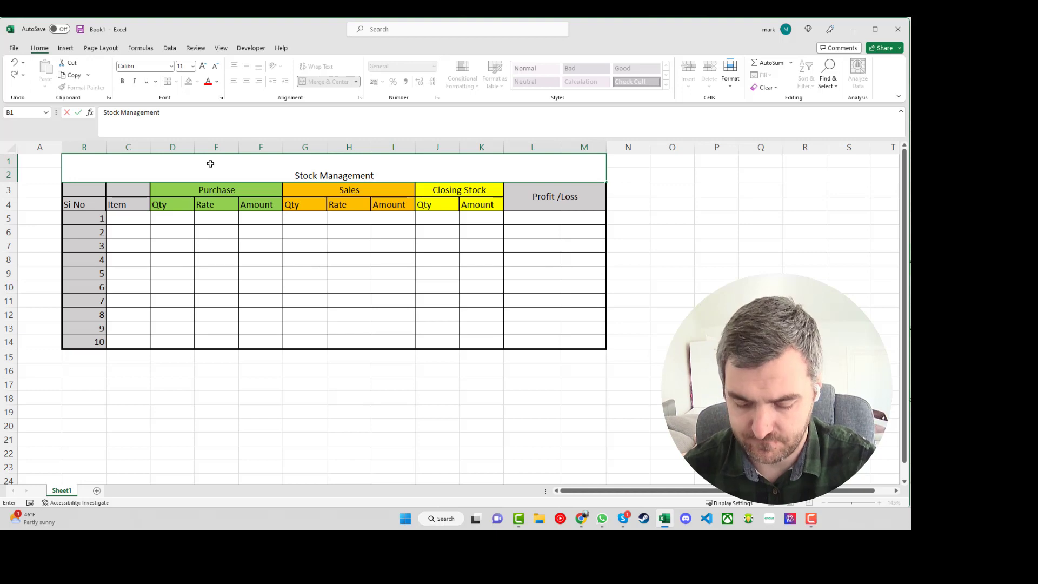
{"action": "type", "text": " with profit "}
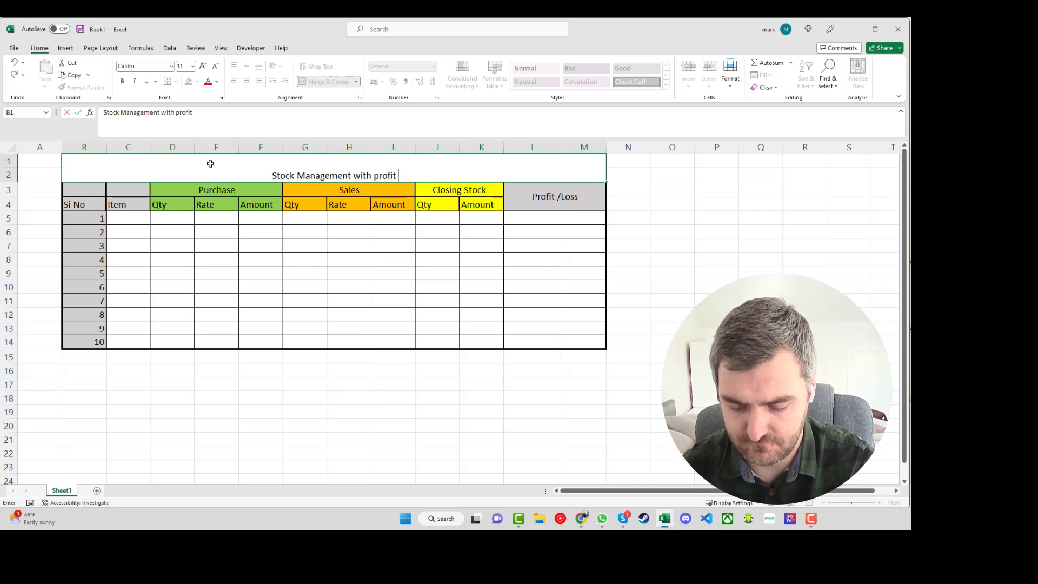
{"action": "type", "text": "and loss"}
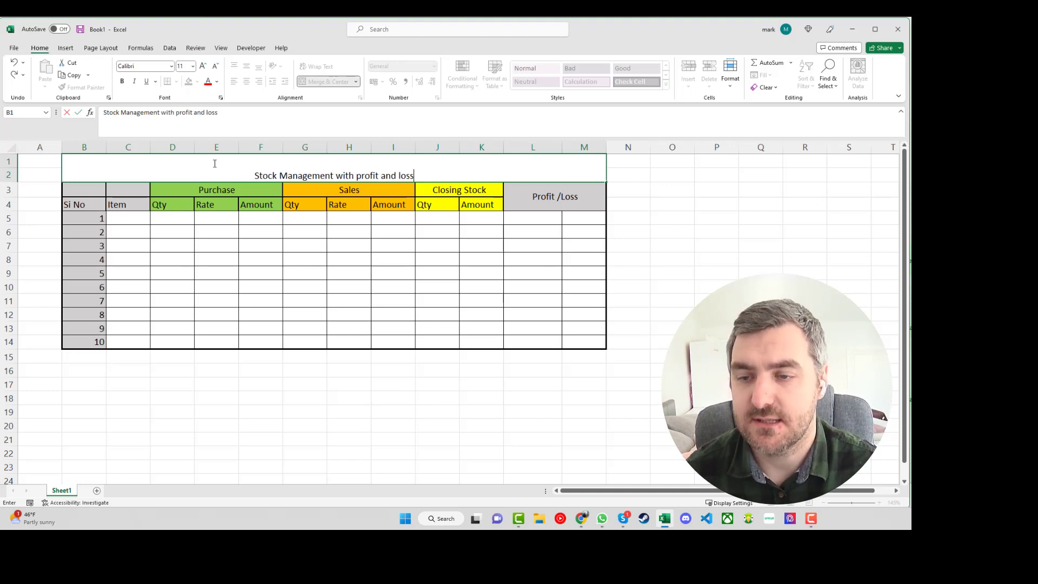
- Format the title text in Arial Black at font size 22
{"action": "triple_click", "coordinate": [215, 163]}
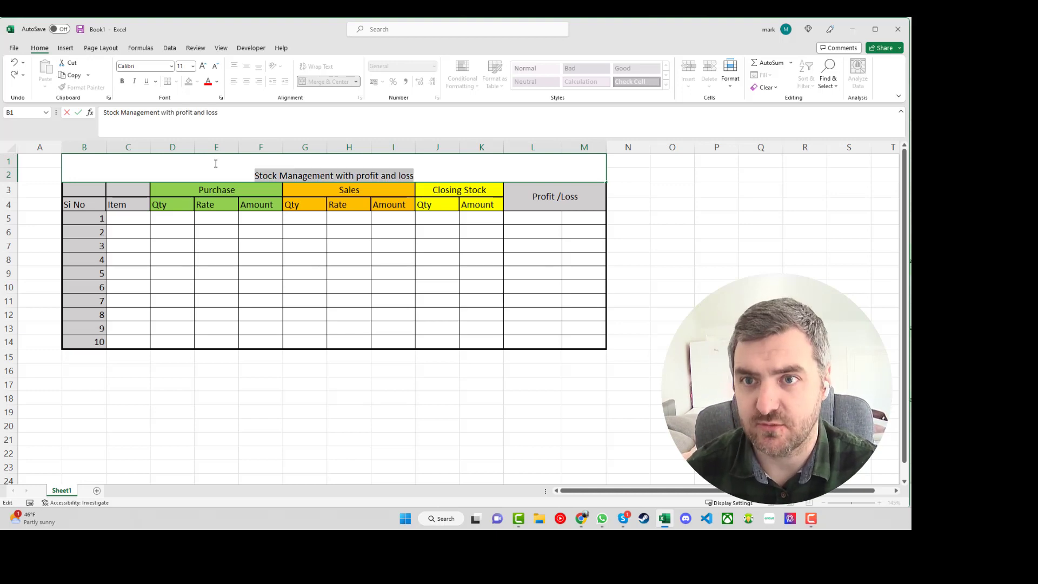
{"action": "left_click", "coordinate": [171, 69]}
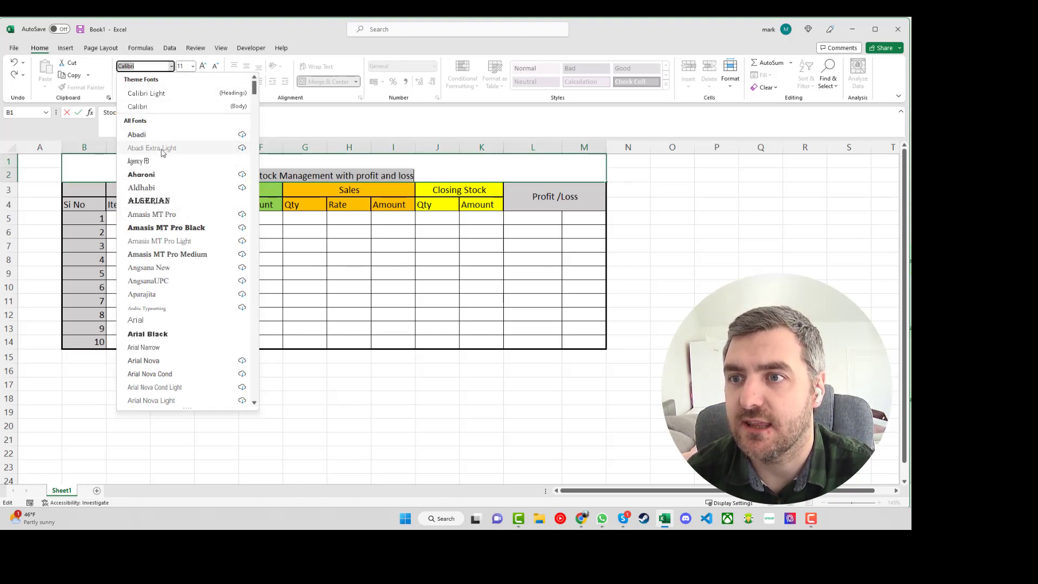
{"action": "left_click", "coordinate": [172, 336]}
{"action": "left_click", "coordinate": [192, 66]}
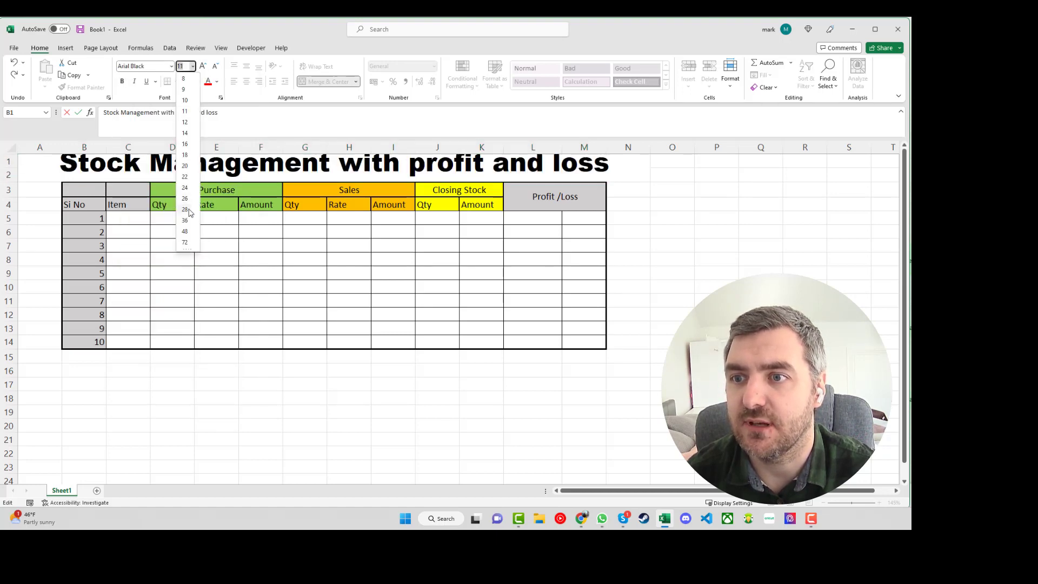
{"action": "left_click", "coordinate": [185, 177]}
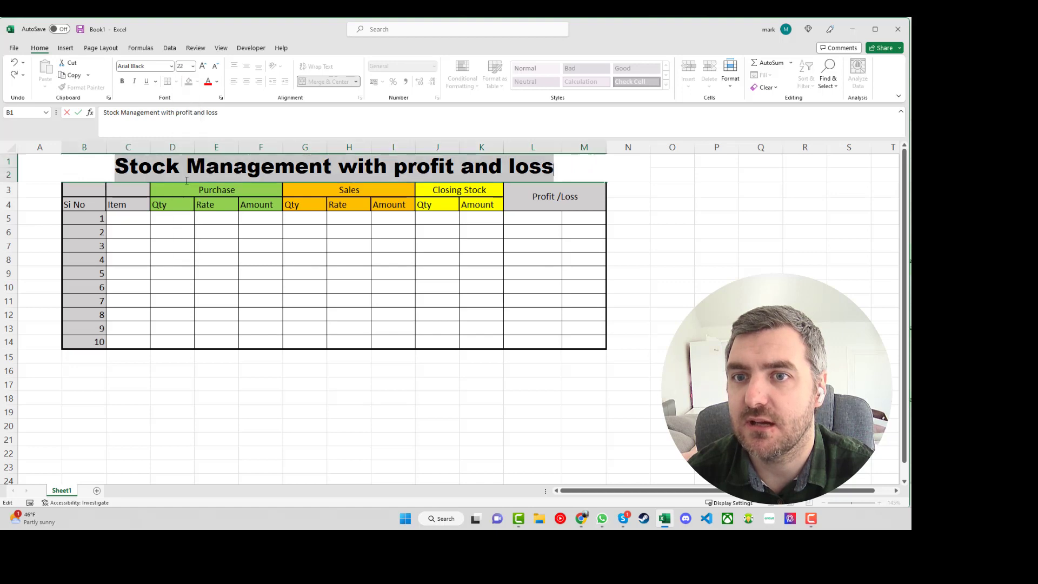
- Finish editing the heading and give the merged title cell B1 a Light Blue fill
{"action": "left_click", "coordinate": [88, 169]}
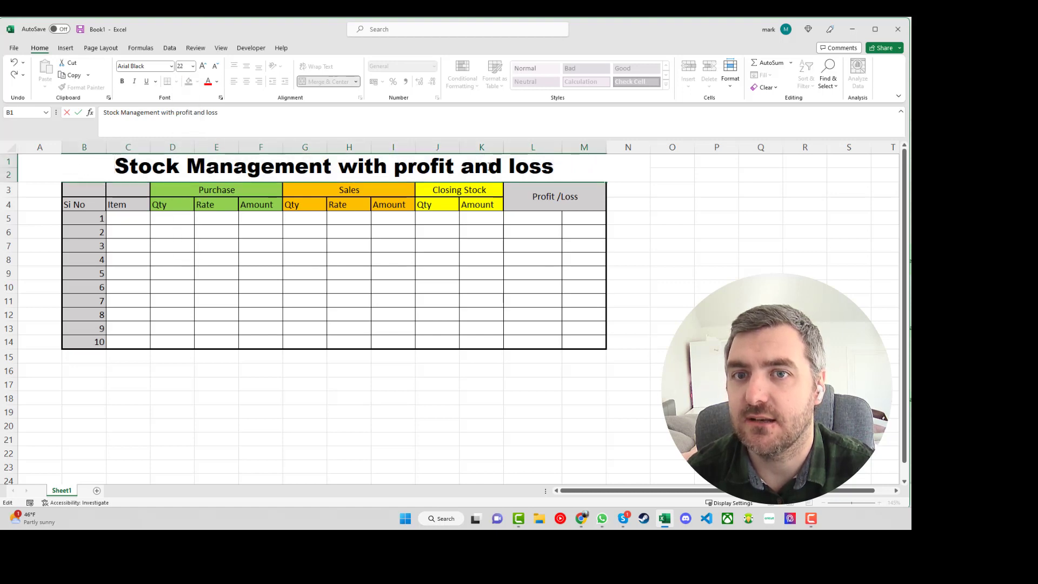
{"action": "left_click", "coordinate": [582, 170]}
{"action": "left_click", "coordinate": [668, 238]}
{"action": "scroll", "coordinate": [671, 211], "scroll_direction": "down", "scroll_amount": 2}
{"action": "scroll", "coordinate": [671, 211], "scroll_direction": "up", "scroll_amount": 2}
{"action": "left_click", "coordinate": [546, 167]}
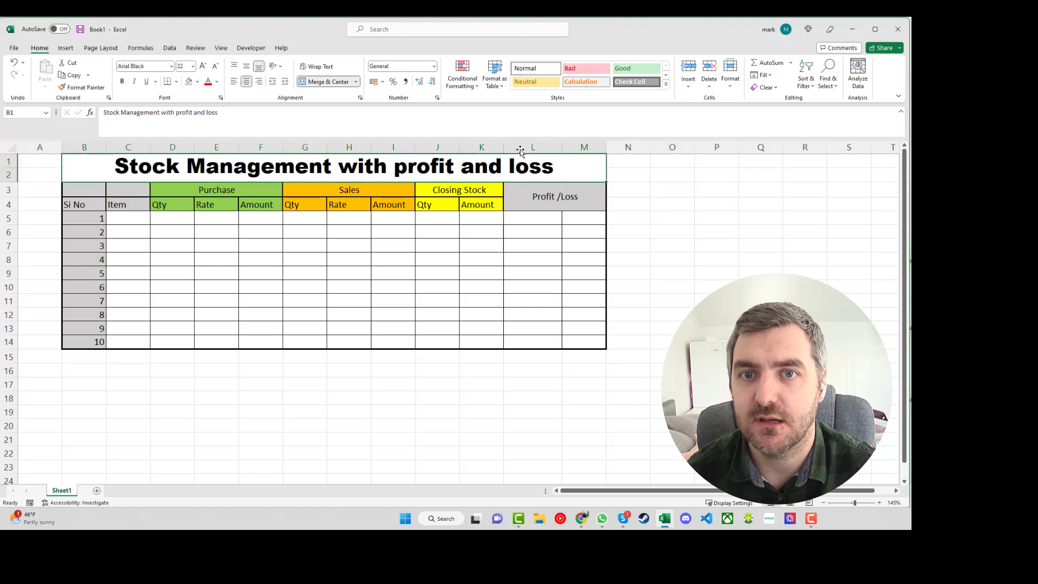
{"action": "left_click", "coordinate": [197, 81]}
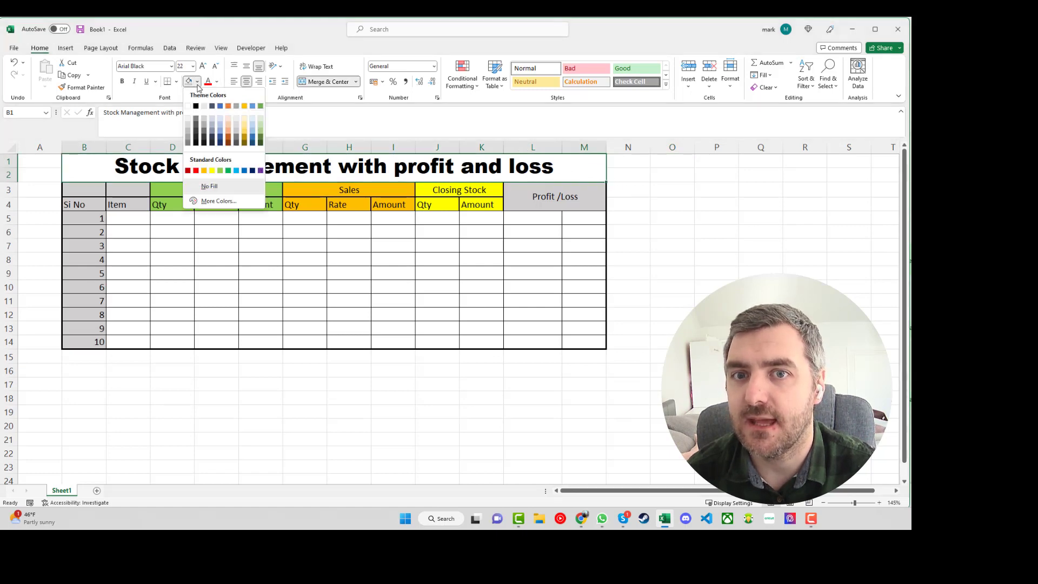
{"action": "left_click", "coordinate": [236, 170]}
{"action": "left_click", "coordinate": [634, 277]}
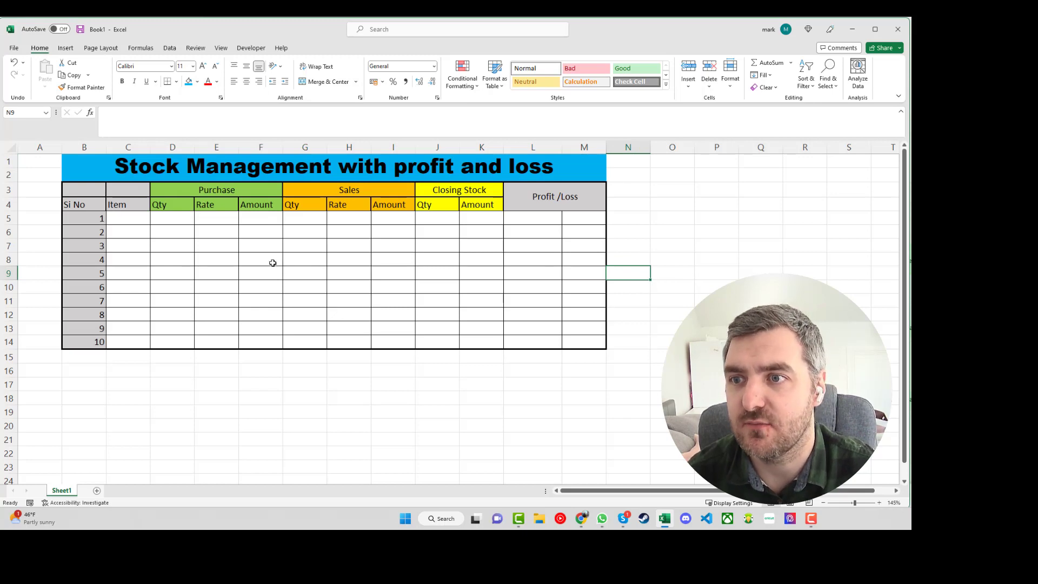
- Enter Candle in C5, purchase quantity 25 in D5 and rate 3.5 in E5
{"action": "left_click", "coordinate": [133, 219]}
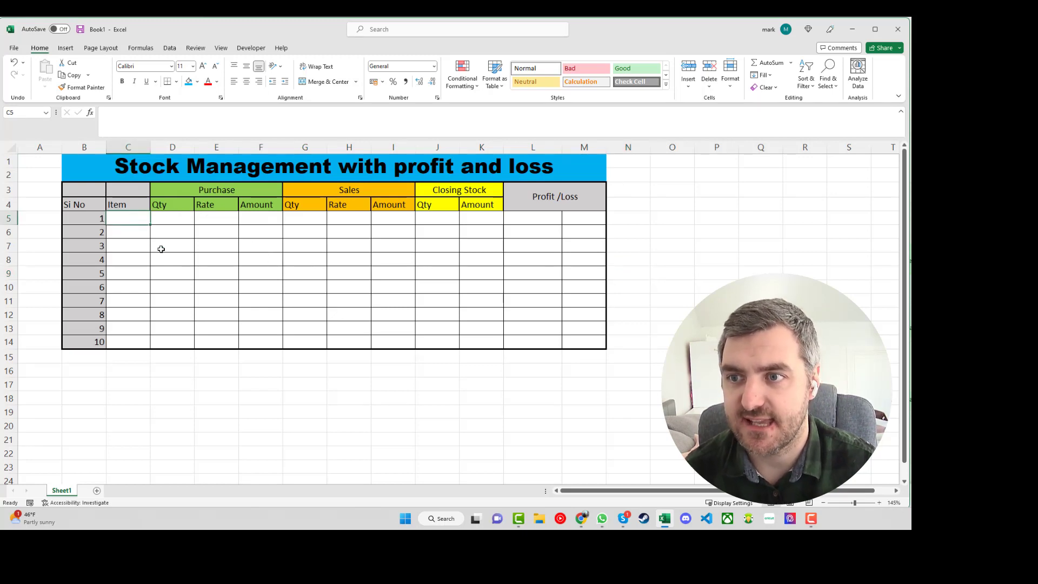
{"action": "type", "text": "Candle"}
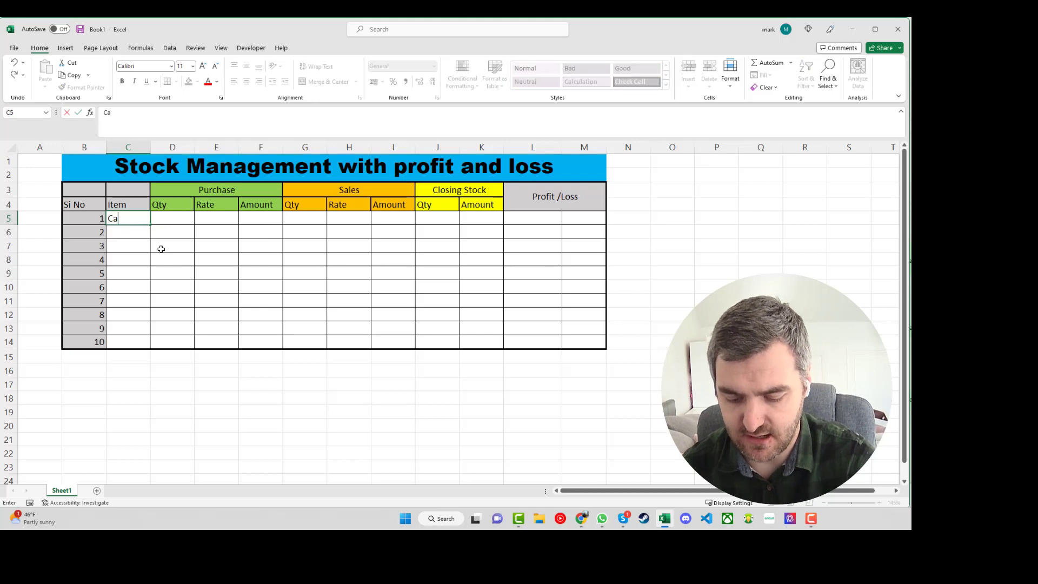
{"action": "left_click", "coordinate": [170, 221]}
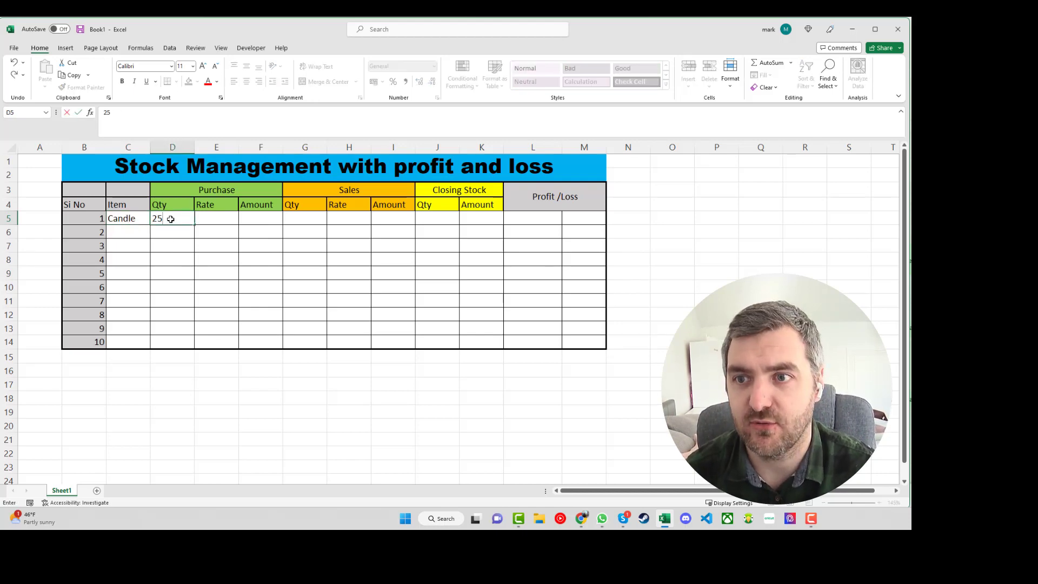
{"action": "type", "text": "25"}
{"action": "key", "text": "Tab"}
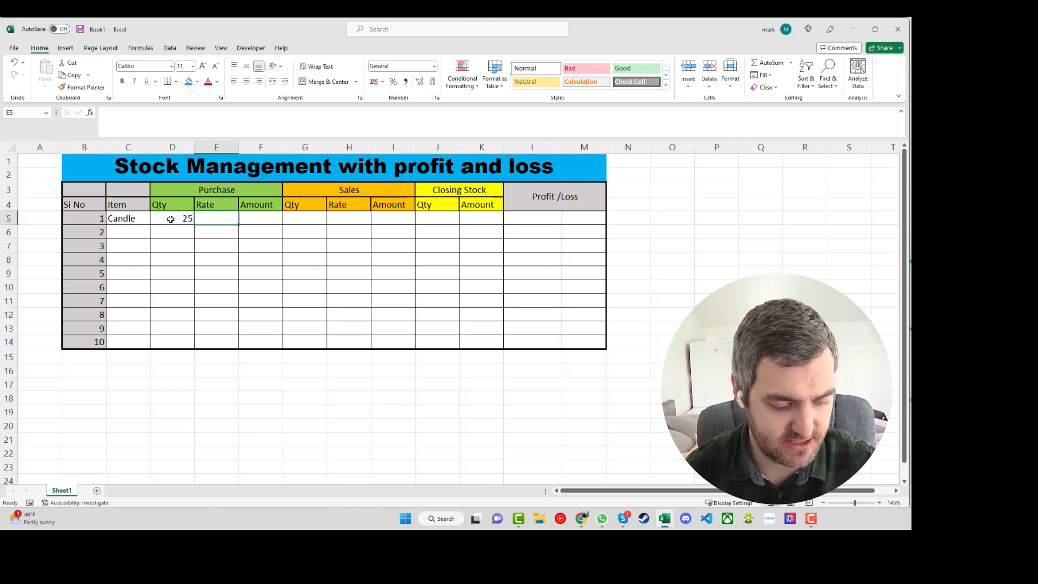
{"action": "type", "text": "3.5"}
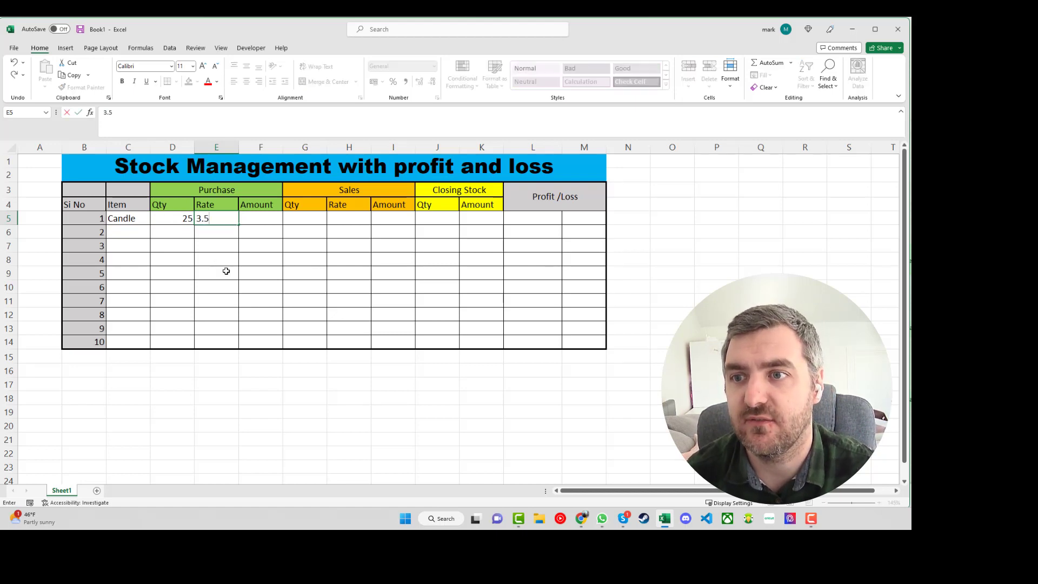
{"action": "left_click", "coordinate": [225, 275]}
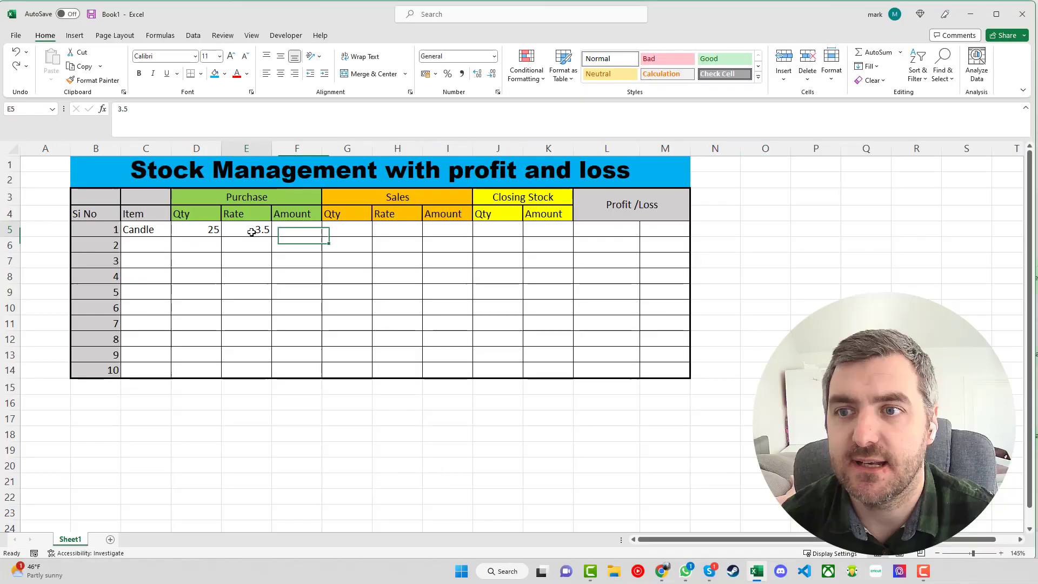
- Format E5:E14, H5:H14 and K5:K14 as £ Accounting
{"action": "left_click_drag", "start_coordinate": [224, 219], "coordinate": [251, 371]}
{"action": "left_click_drag", "start_coordinate": [403, 228], "coordinate": [405, 368]}
{"action": "left_click_drag", "start_coordinate": [549, 232], "coordinate": [556, 358]}
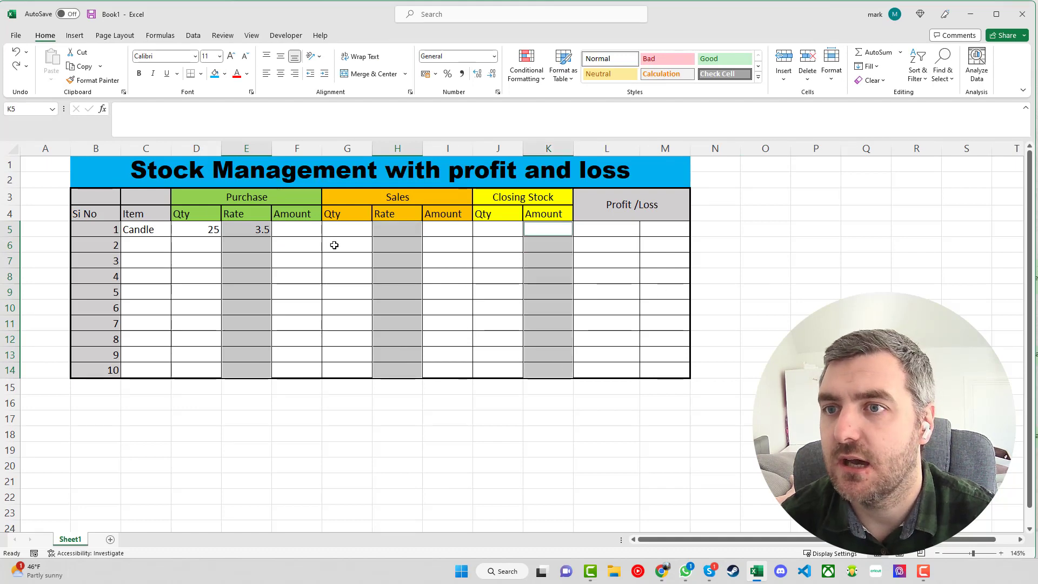
{"action": "left_click", "coordinate": [435, 74]}
{"action": "left_click", "coordinate": [456, 91]}
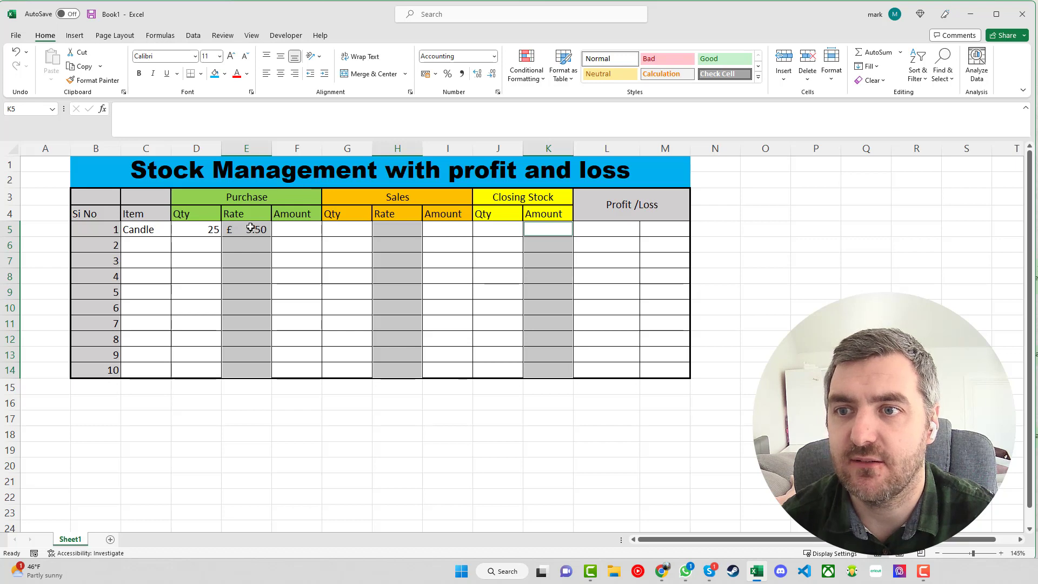
- Merge L5:M5 and copy the merged layout down through row 14
{"action": "left_click", "coordinate": [632, 237]}
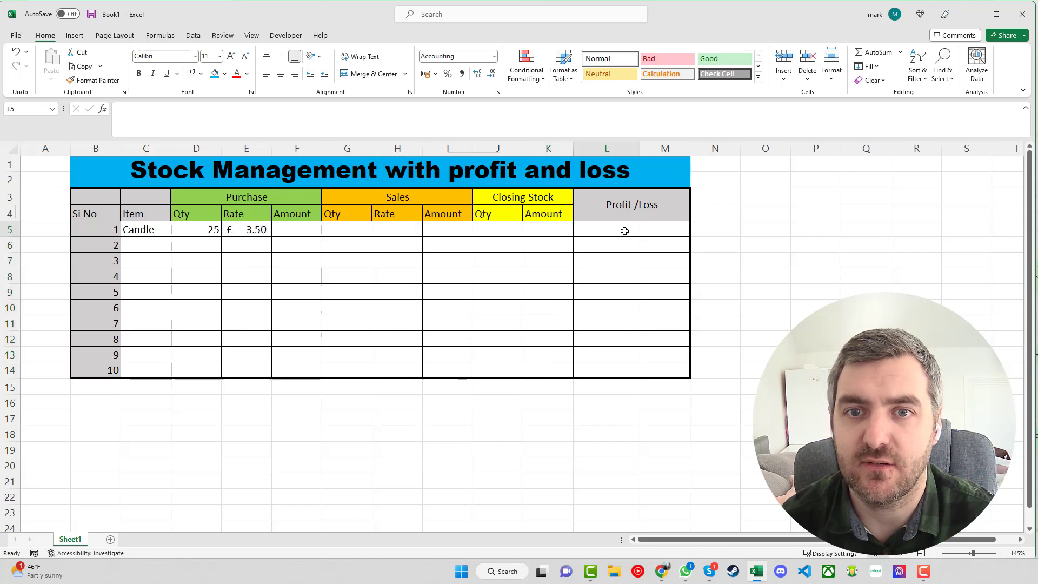
{"action": "left_click_drag", "start_coordinate": [617, 237], "coordinate": [665, 229]}
{"action": "left_click", "coordinate": [373, 75]}
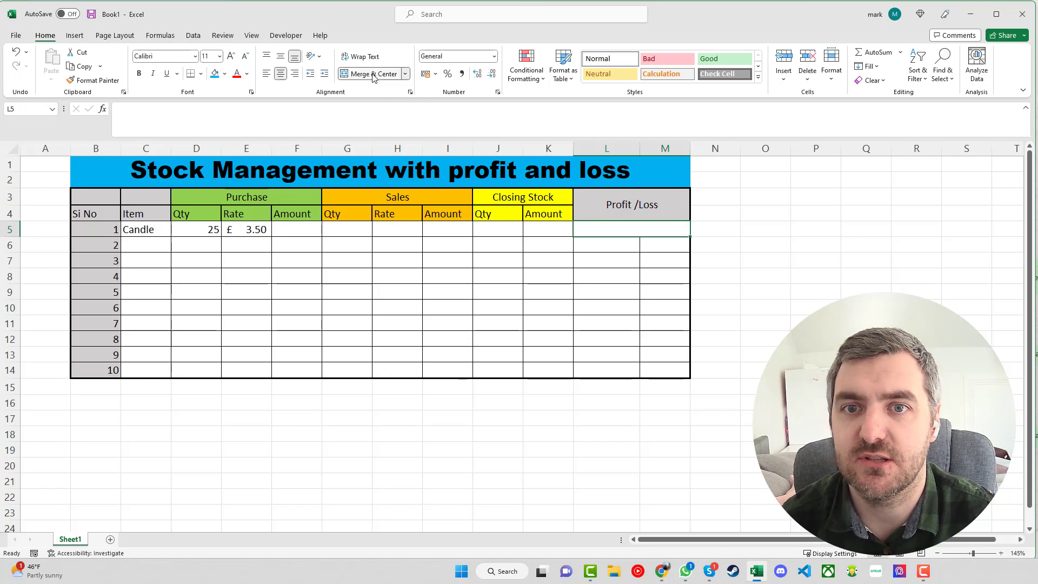
{"action": "left_click_drag", "start_coordinate": [690, 236], "coordinate": [689, 376]}
{"action": "left_click", "coordinate": [721, 360]}
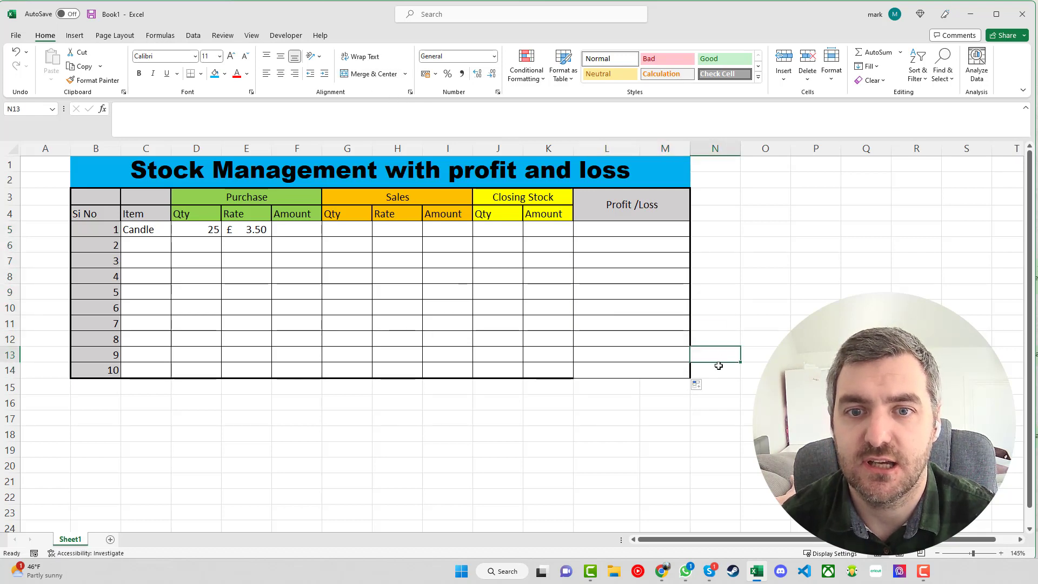
{"action": "left_click", "coordinate": [612, 371]}
- Add bottom-edge borders to the merged Profit /Loss cells L5:M14 via Format Cells
{"action": "key", "text": "ctrl+1"}
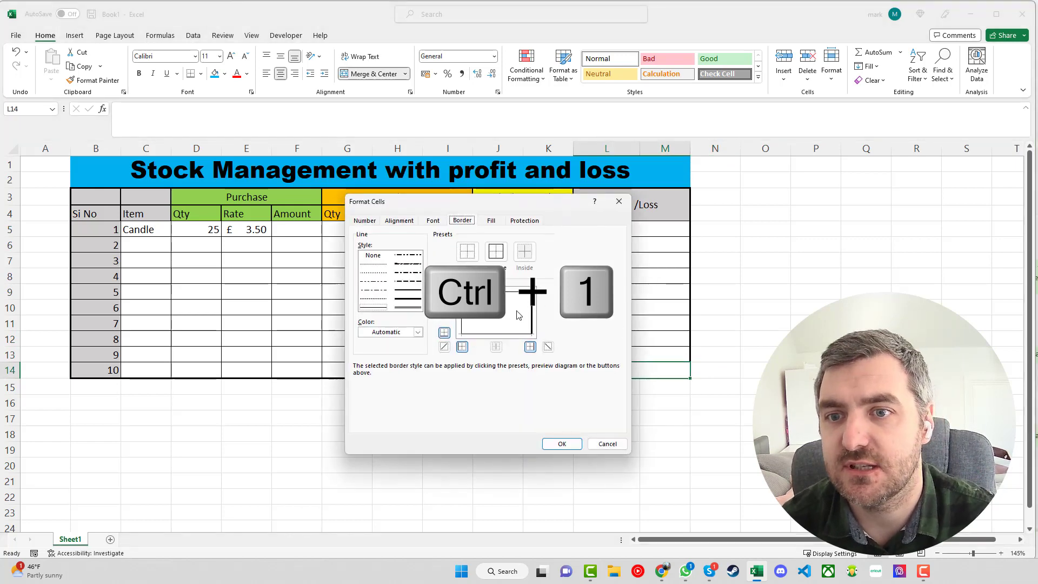
{"action": "left_click", "coordinate": [494, 335]}
{"action": "left_click", "coordinate": [562, 444]}
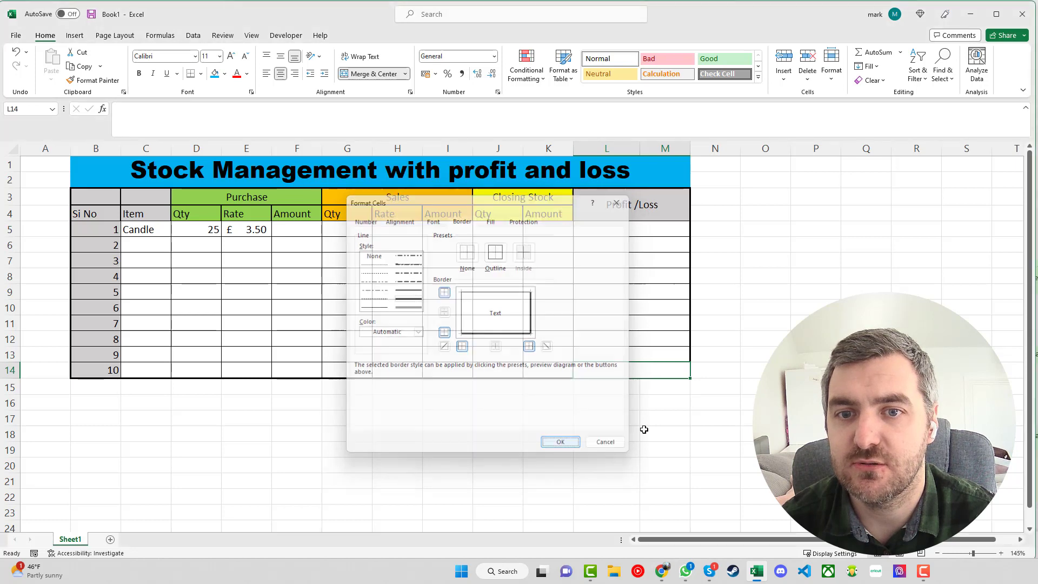
{"action": "left_click", "coordinate": [702, 404]}
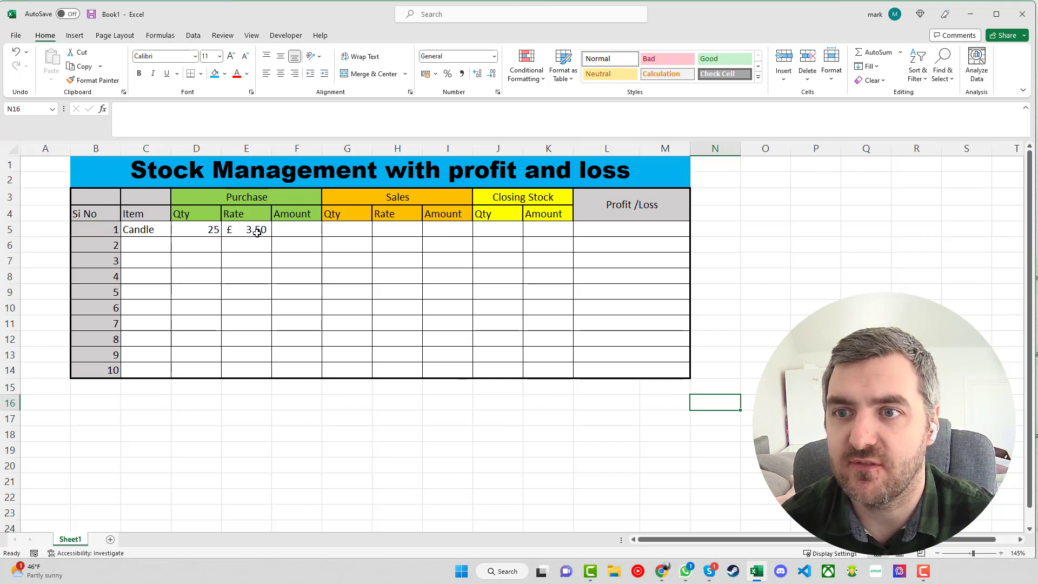
- Enter the purchase amount formula =D5*E5 in F5
{"action": "left_click", "coordinate": [300, 233]}
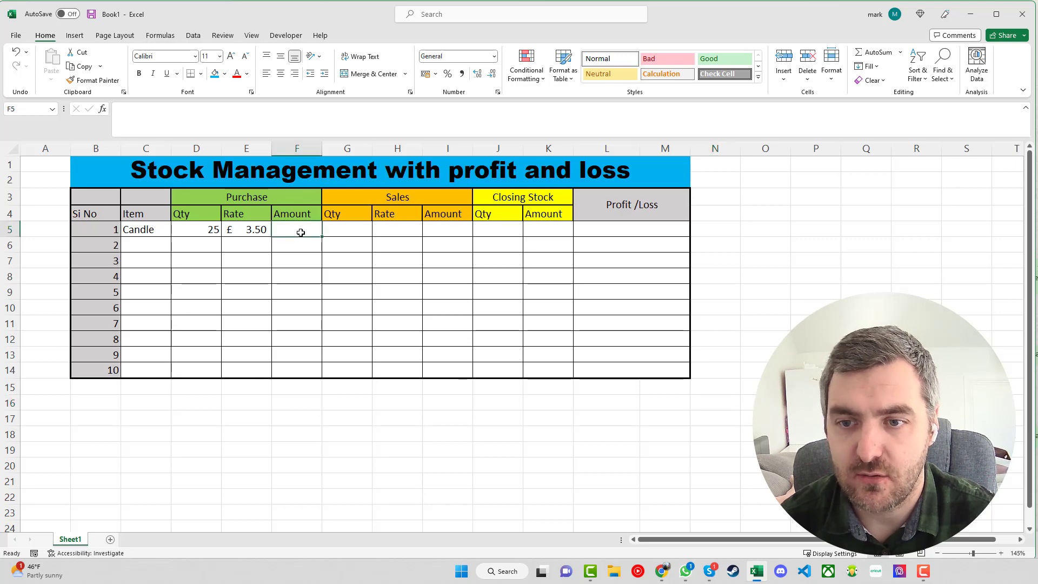
{"action": "type", "text": "="}
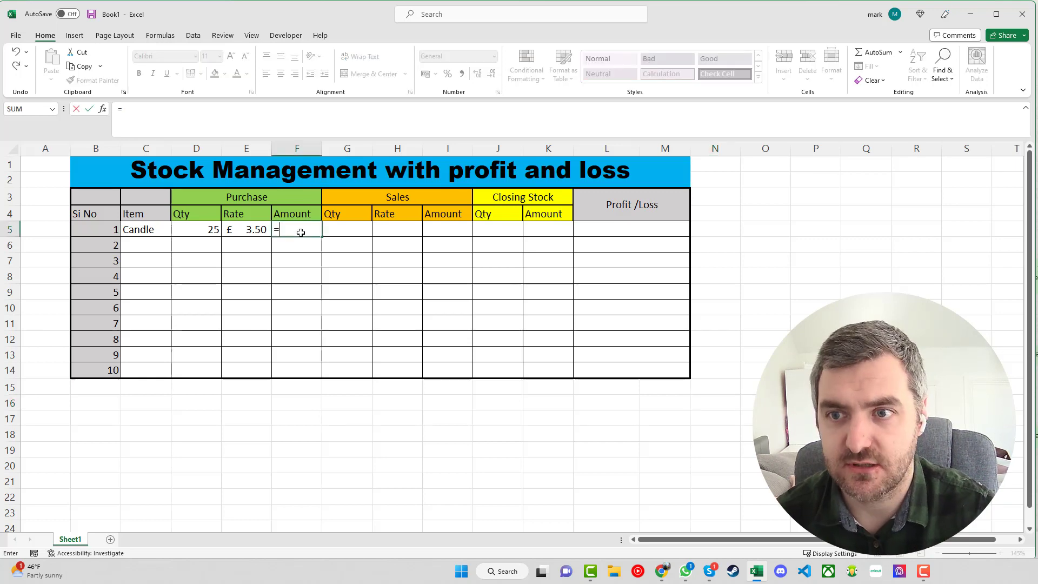
{"action": "left_click", "coordinate": [198, 229]}
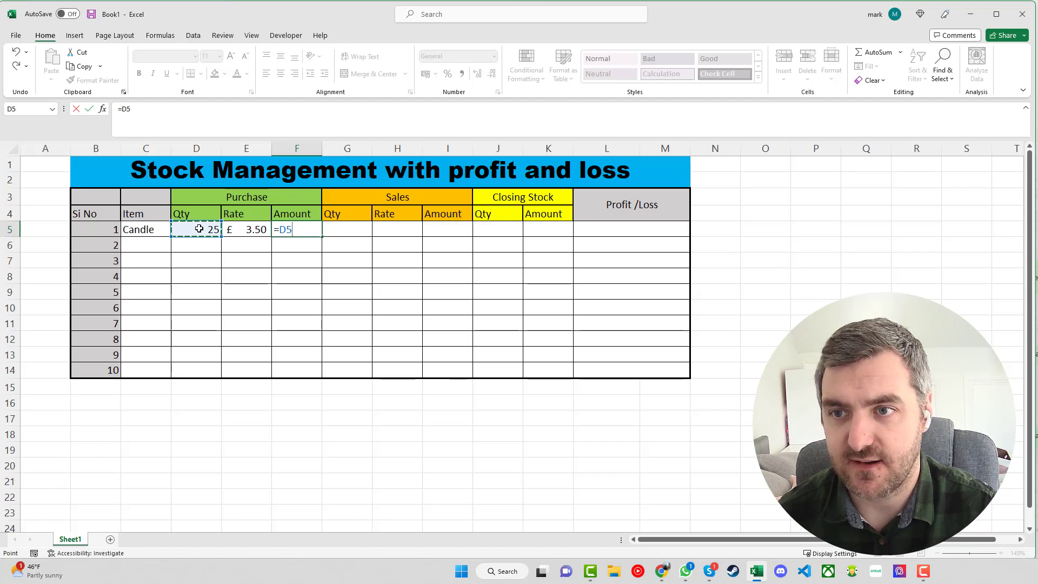
{"action": "type", "text": "*"}
{"action": "left_click", "coordinate": [247, 230]}
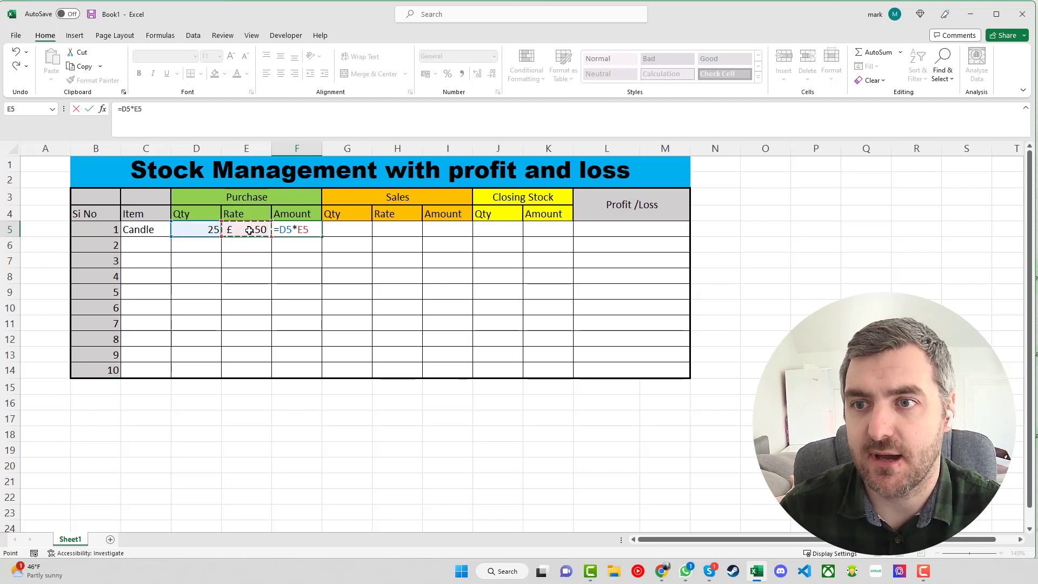
{"action": "key", "text": "Return"}
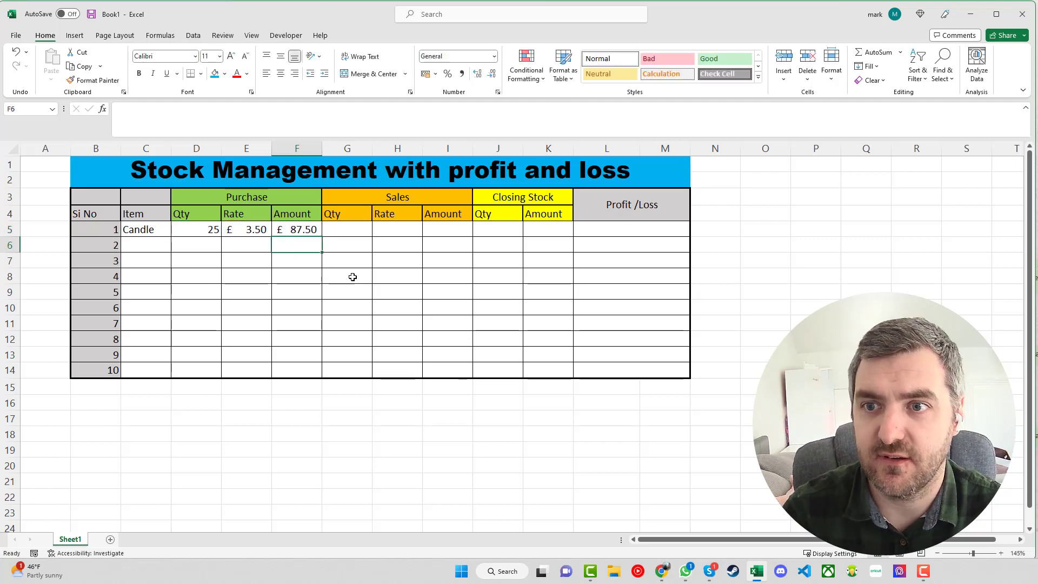
- Enter sales quantity 15, sales rate 6, and sales amount formula =G5*H5 in I5
{"action": "left_click", "coordinate": [336, 232]}
{"action": "type", "text": "15"}
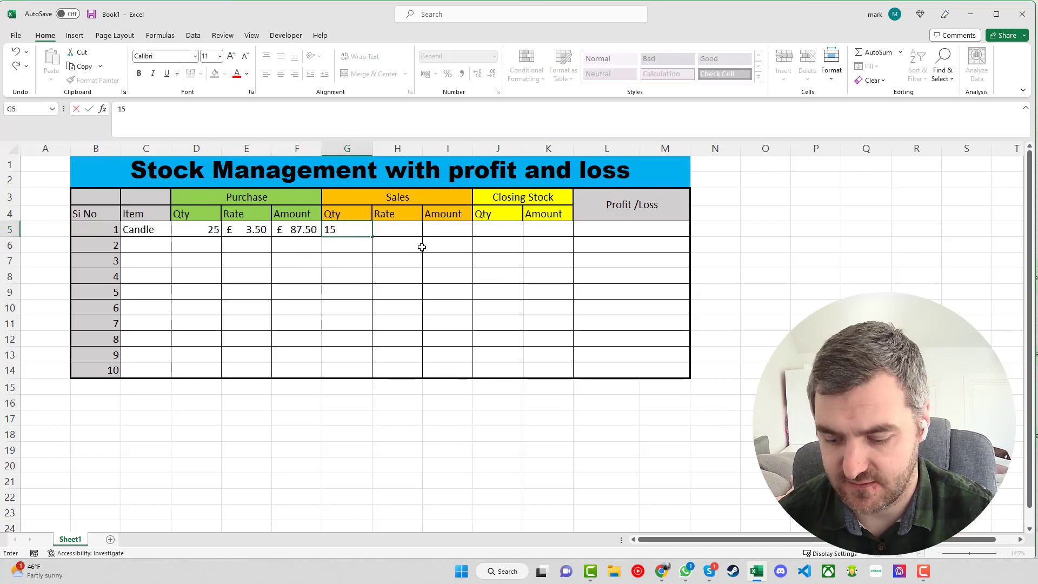
{"action": "key", "text": "Tab"}
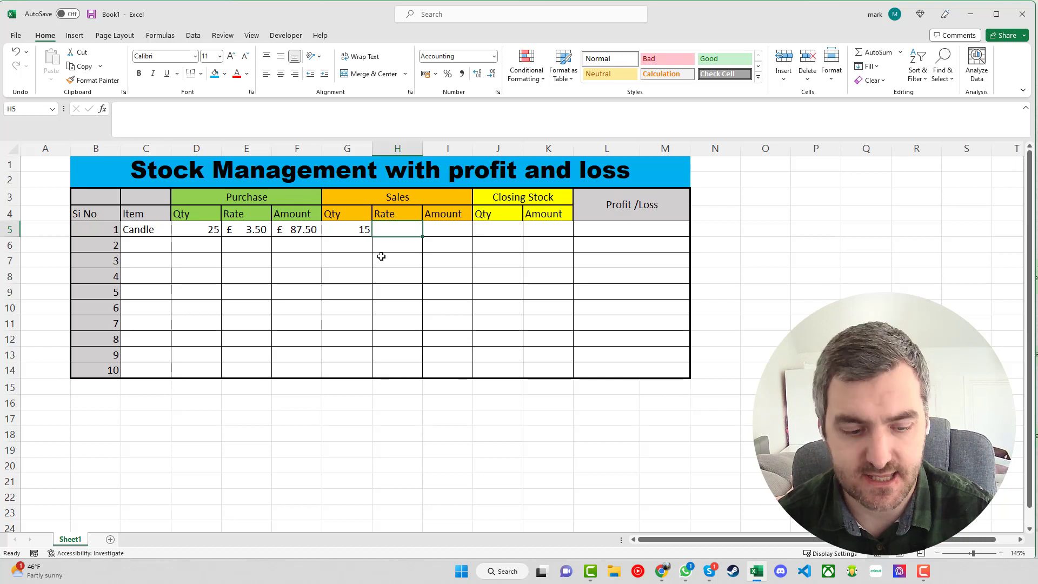
{"action": "type", "text": "6"}
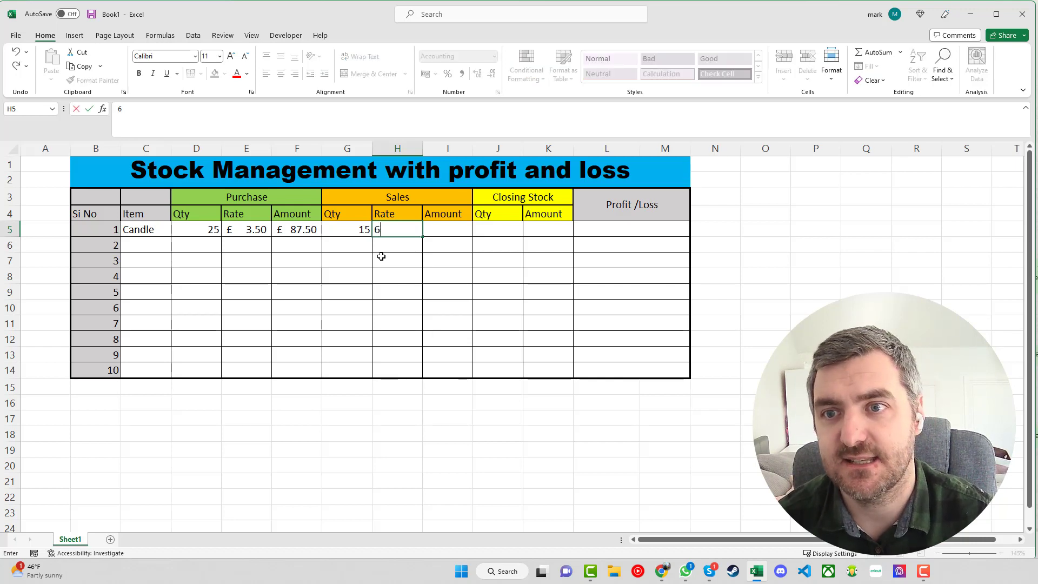
{"action": "key", "text": "Tab"}
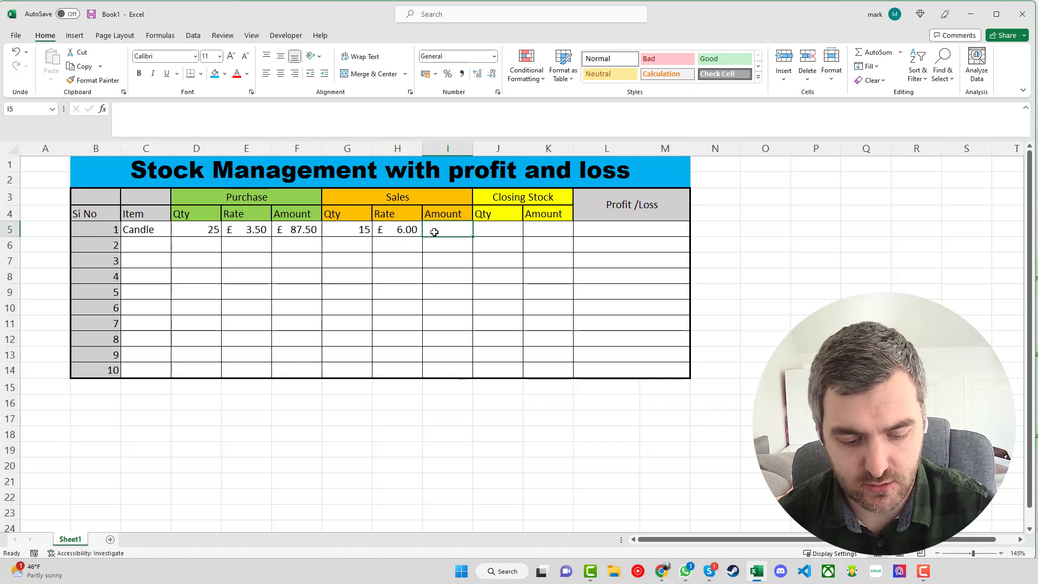
{"action": "type", "text": "="}
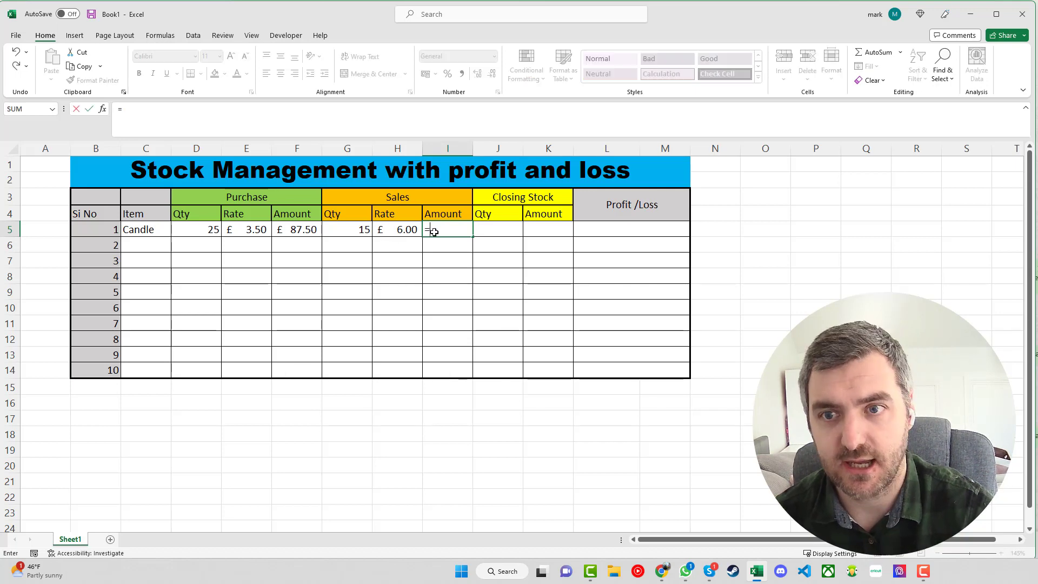
{"action": "left_click", "coordinate": [367, 231]}
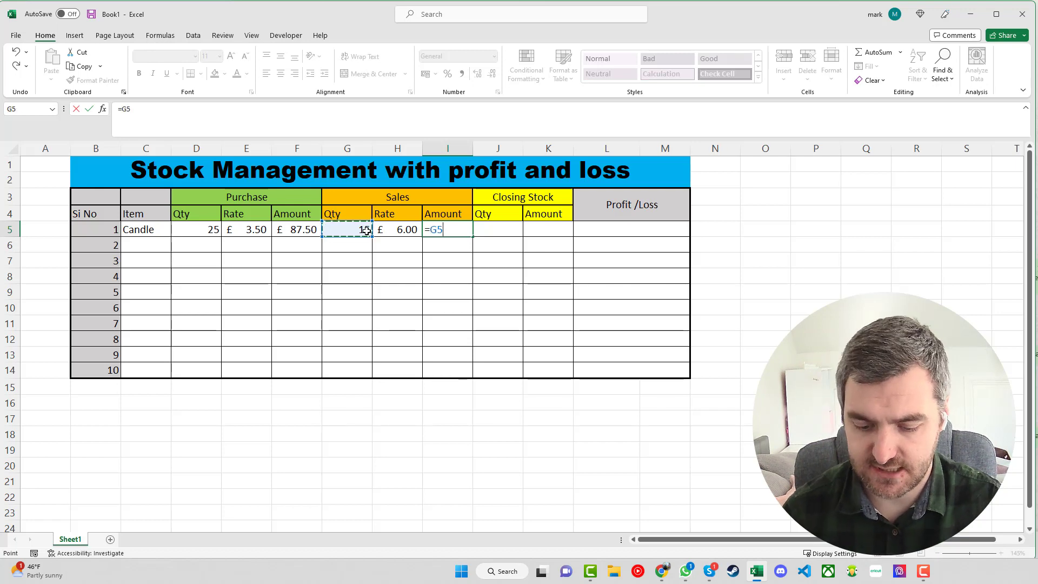
{"action": "type", "text": "*"}
{"action": "left_click", "coordinate": [403, 227]}
{"action": "key", "text": "Return"}
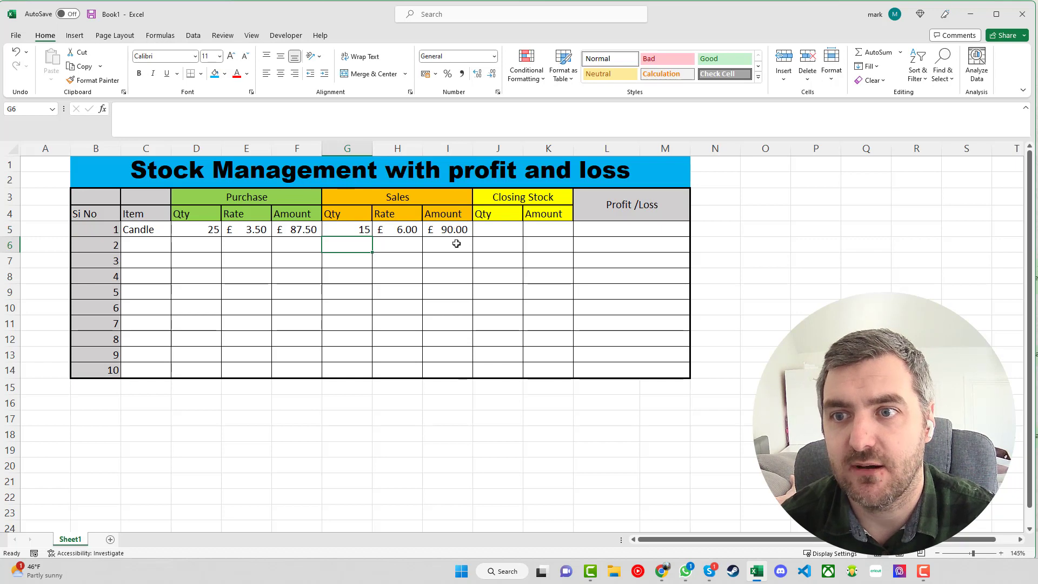
- Enter the closing quantity formula =D5-G5 in J5
{"action": "left_click", "coordinate": [506, 231]}
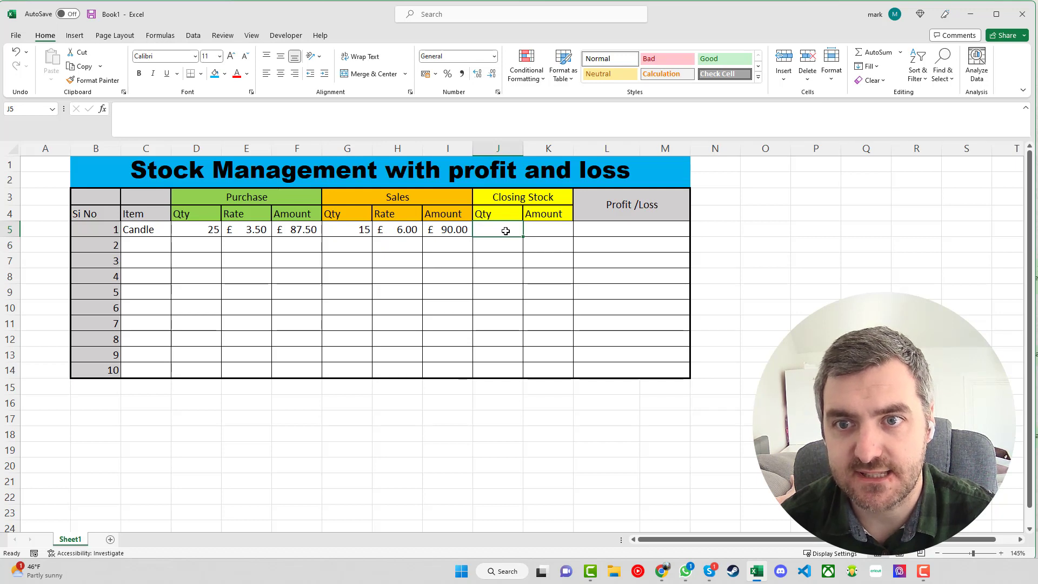
{"action": "type", "text": "="}
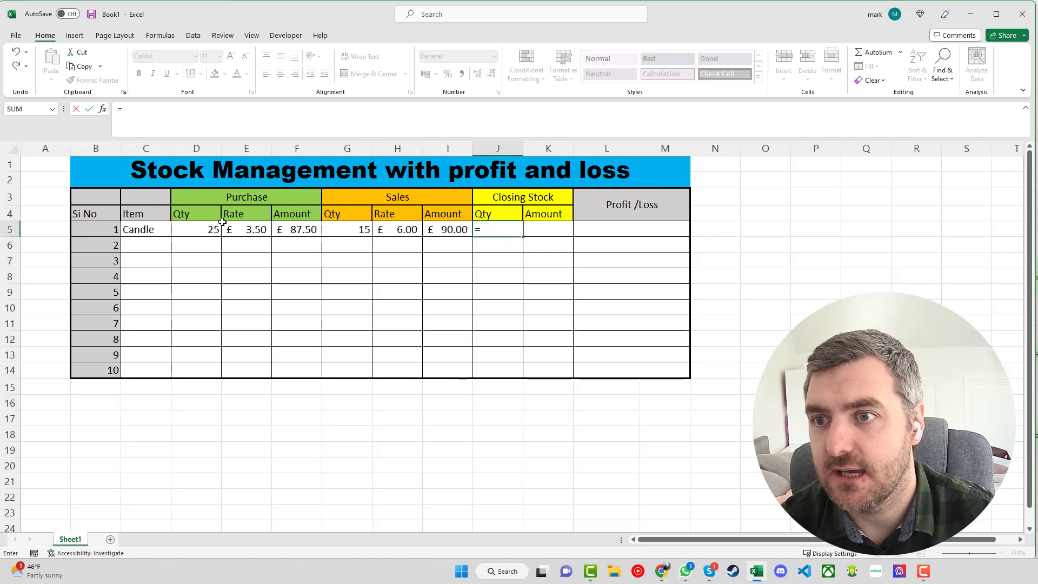
{"action": "left_click", "coordinate": [205, 231]}
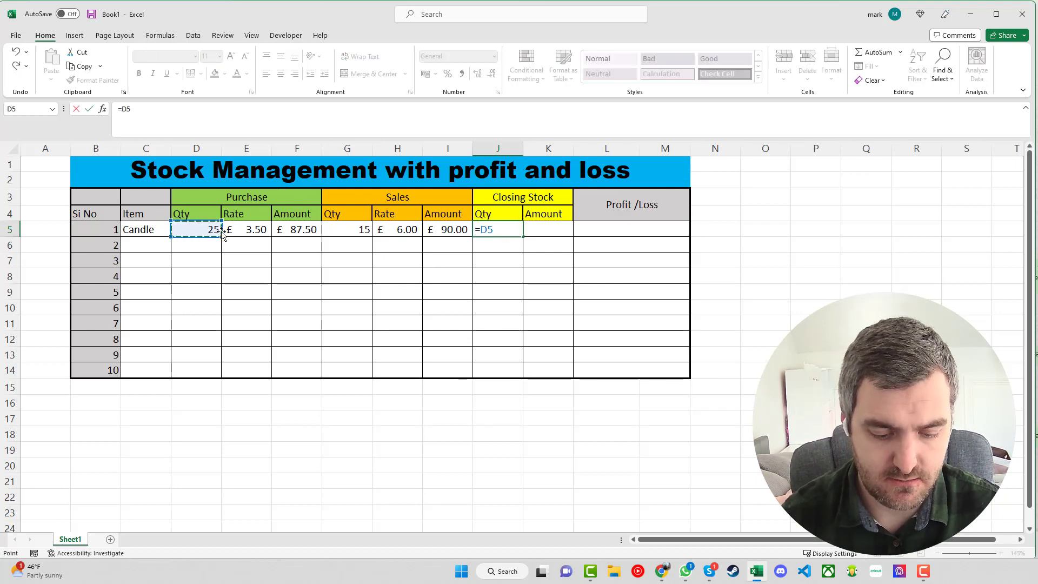
{"action": "type", "text": "-"}
{"action": "left_click", "coordinate": [358, 233]}
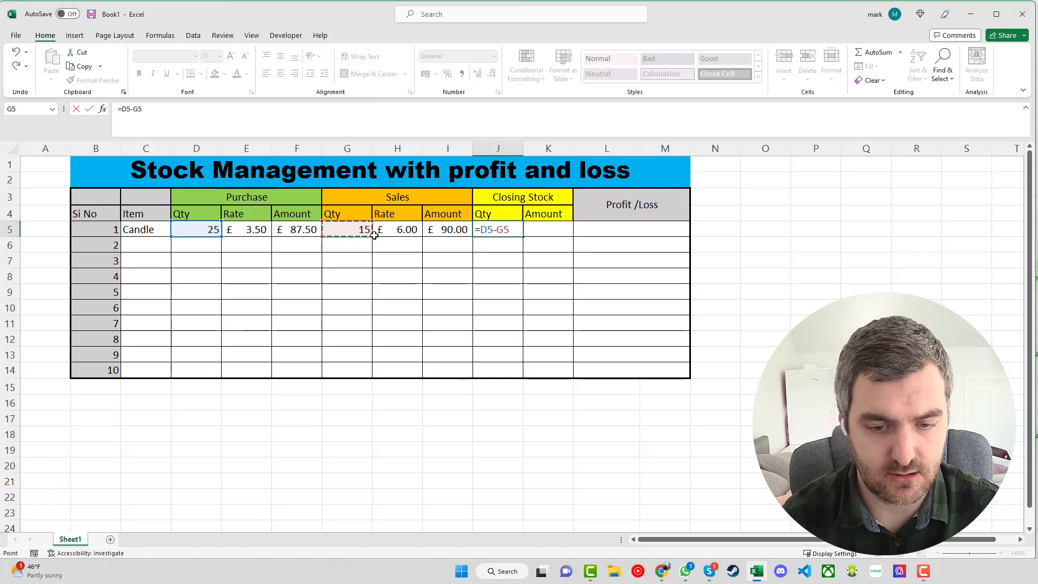
{"action": "key", "text": "Return"}
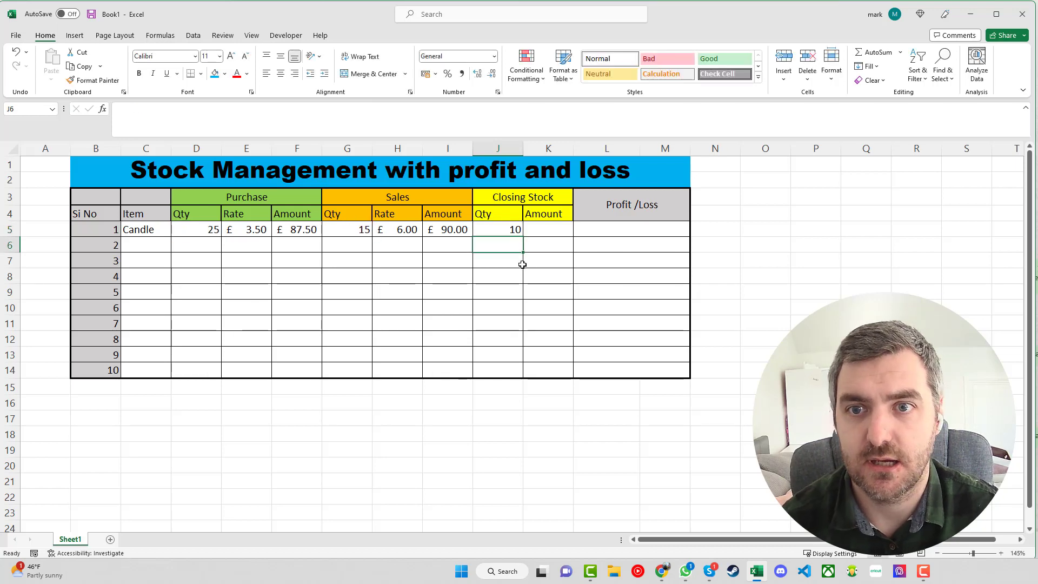
- Enter the closing amount formula =J5*E5 in K5
{"action": "left_click", "coordinate": [550, 232]}
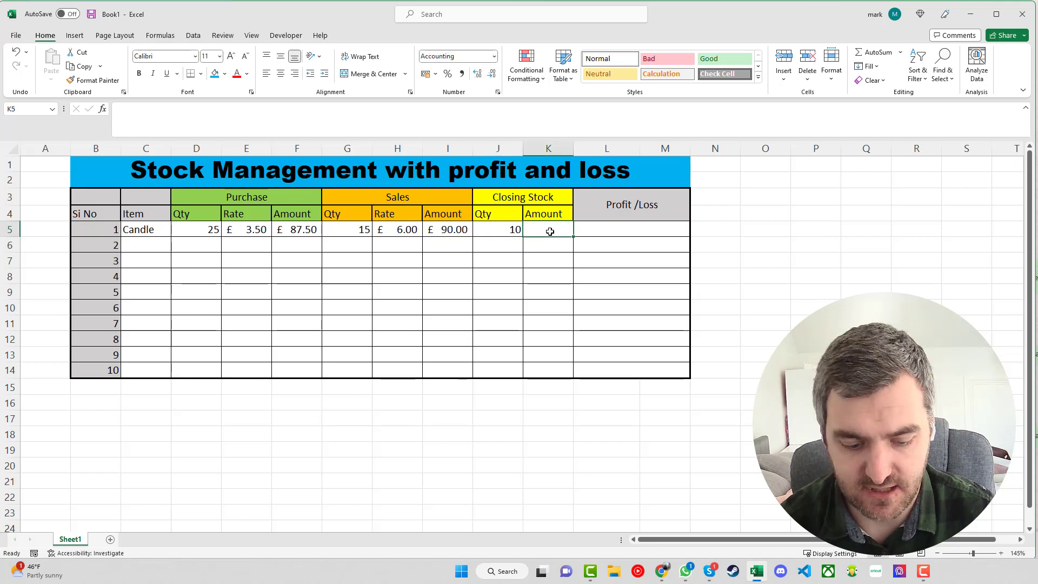
{"action": "type", "text": "="}
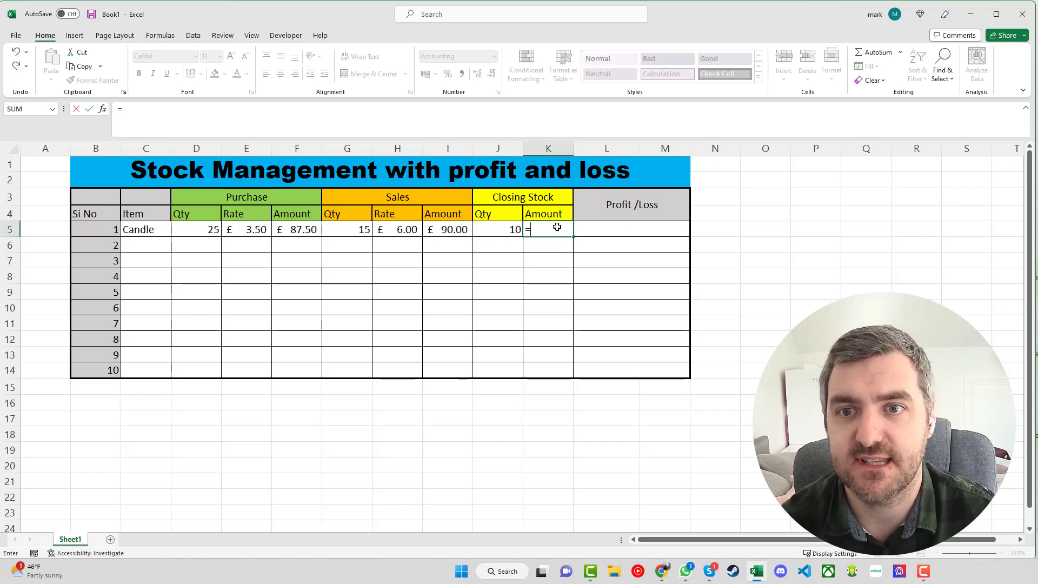
{"action": "left_click", "coordinate": [511, 229]}
{"action": "type", "text": "*"}
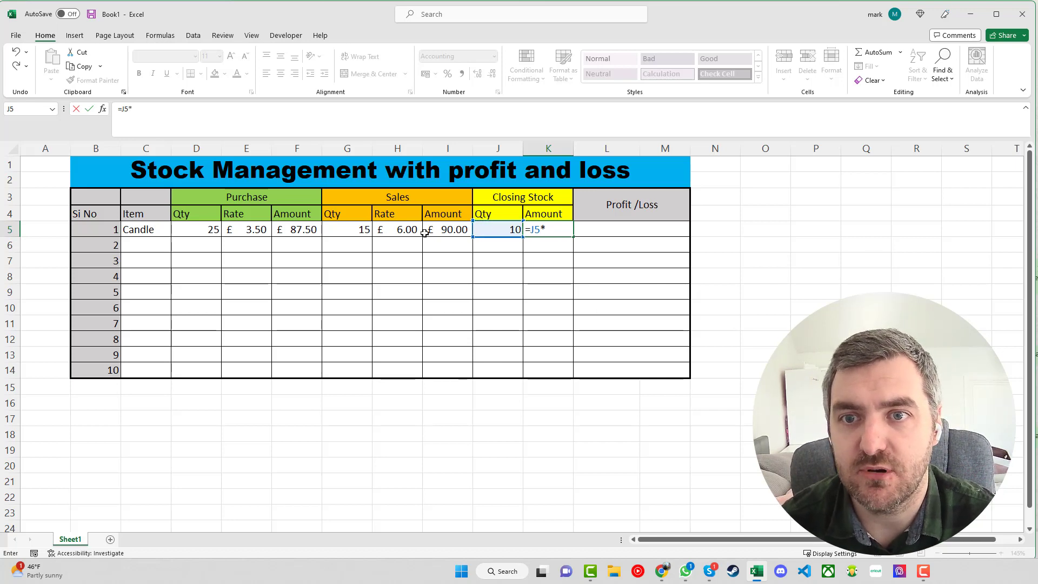
{"action": "left_click", "coordinate": [248, 229]}
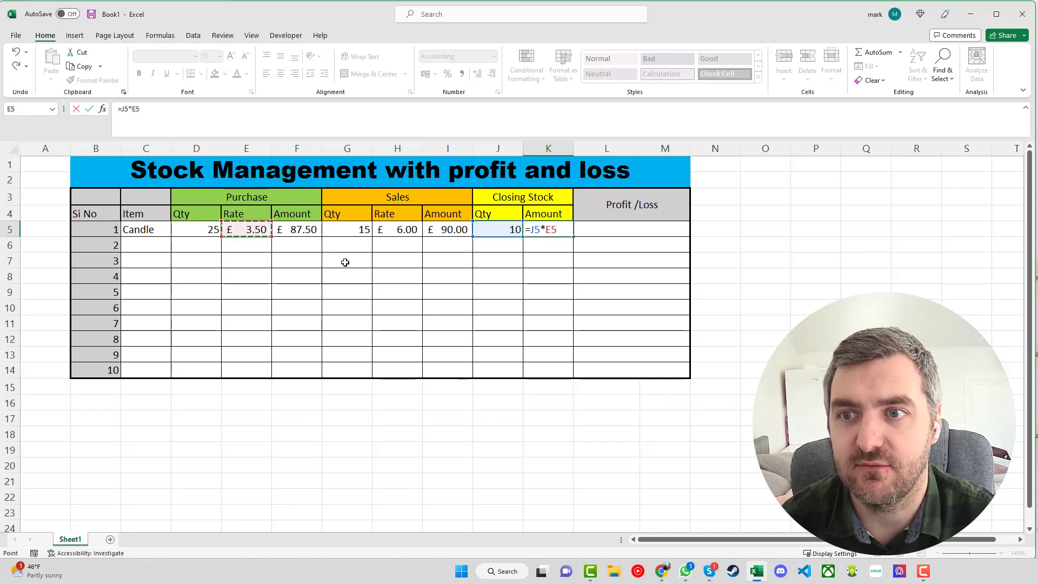
{"action": "key", "text": "Return"}
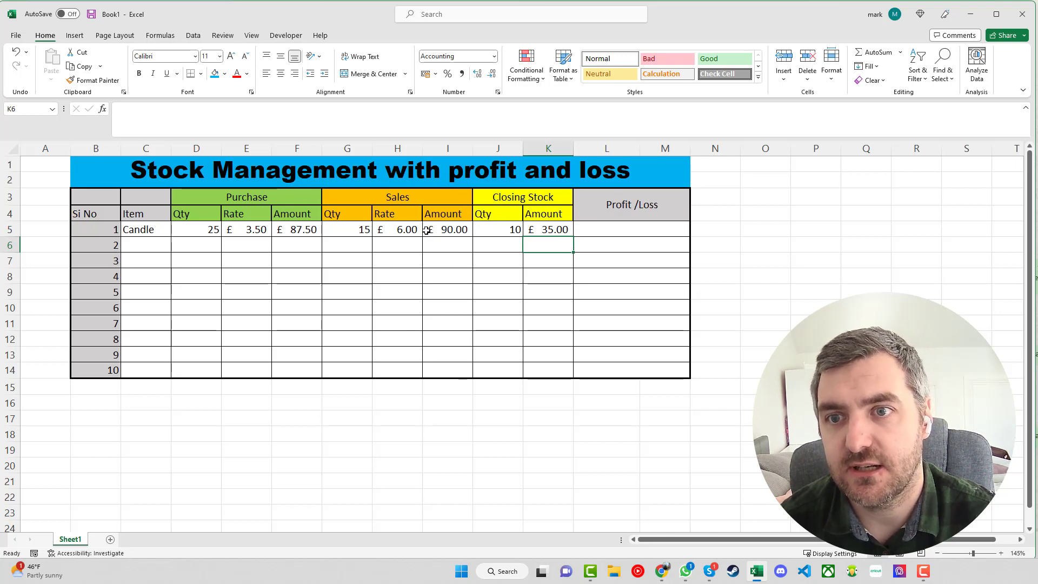
- Enter =K5+I5-F5 in L5, giving a £37.50 profit for Candle
{"action": "left_click", "coordinate": [605, 230]}
{"action": "type", "text": "="}
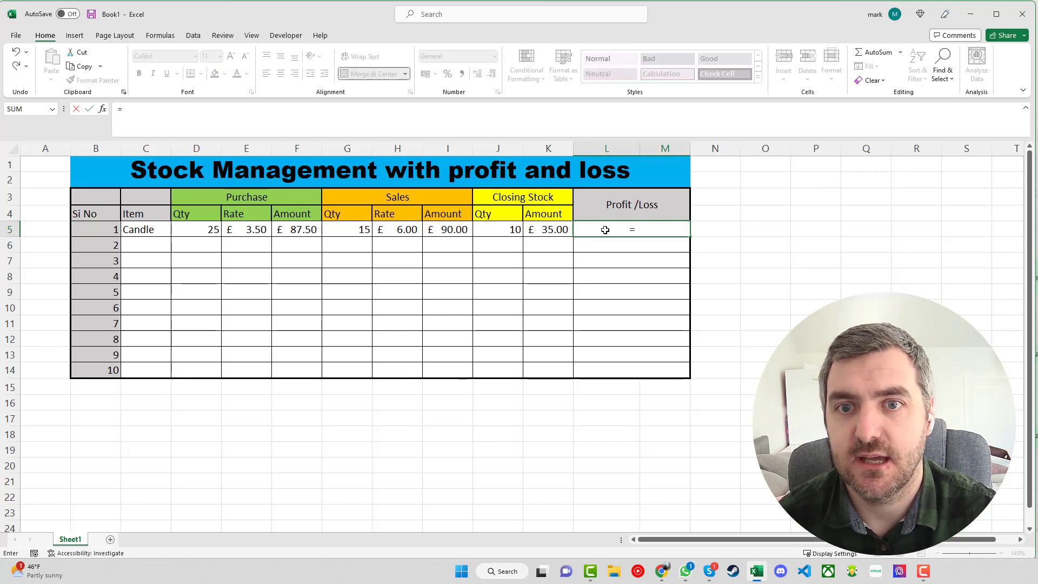
{"action": "left_click", "coordinate": [563, 230]}
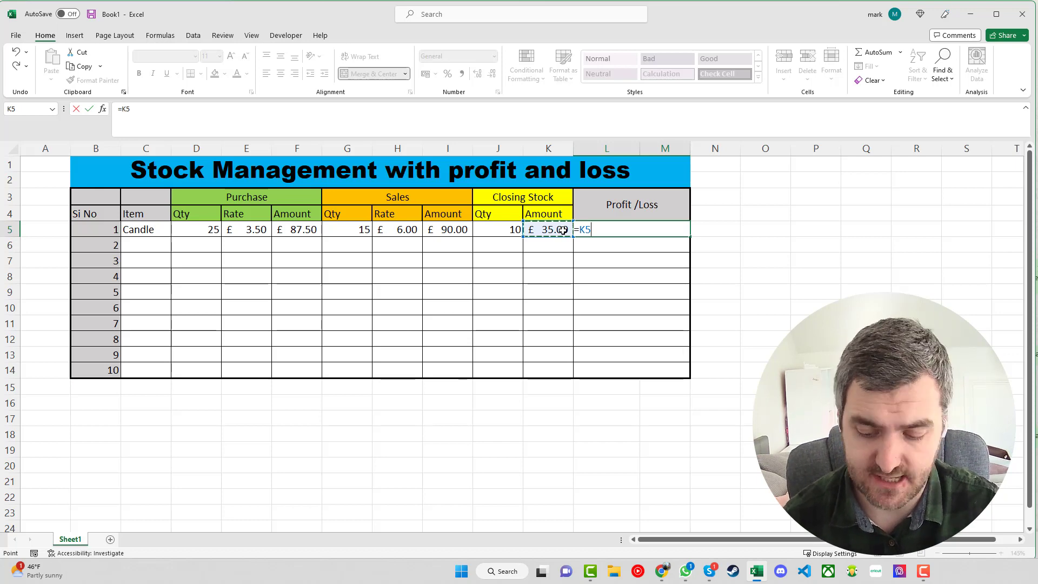
{"action": "type", "text": "+"}
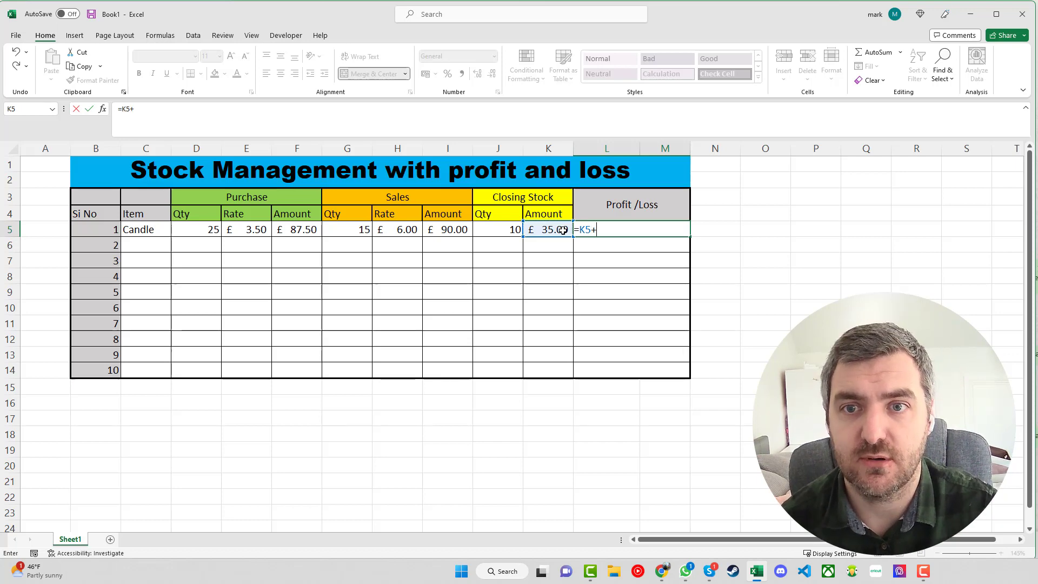
{"action": "left_click", "coordinate": [465, 230]}
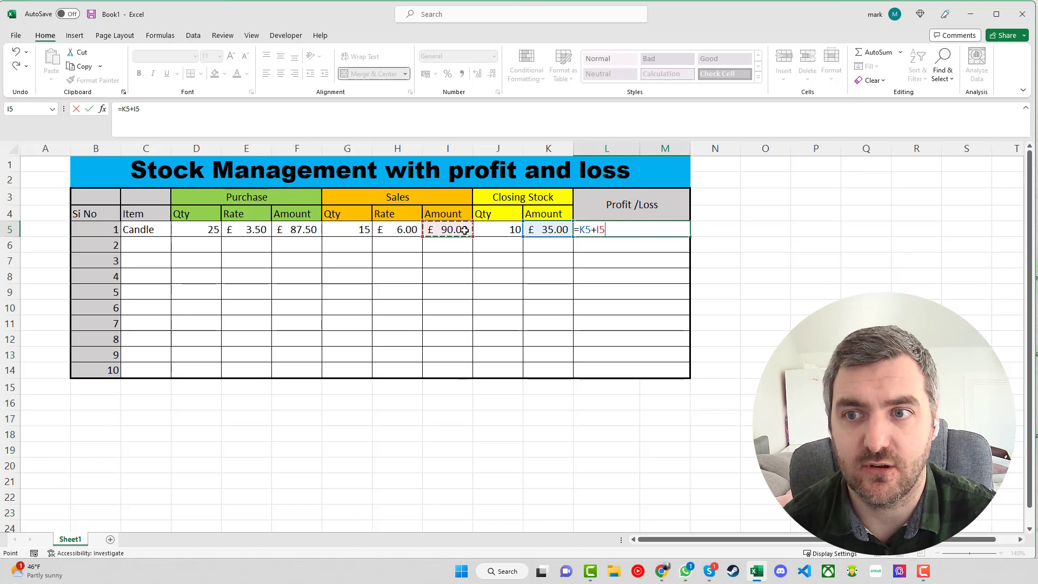
{"action": "type", "text": "-"}
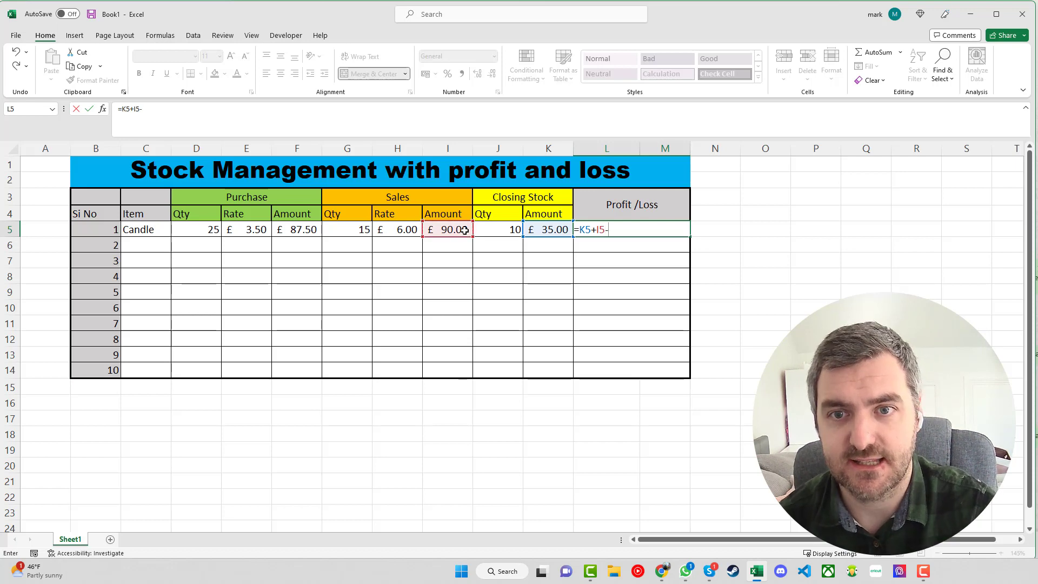
{"action": "left_click", "coordinate": [307, 232]}
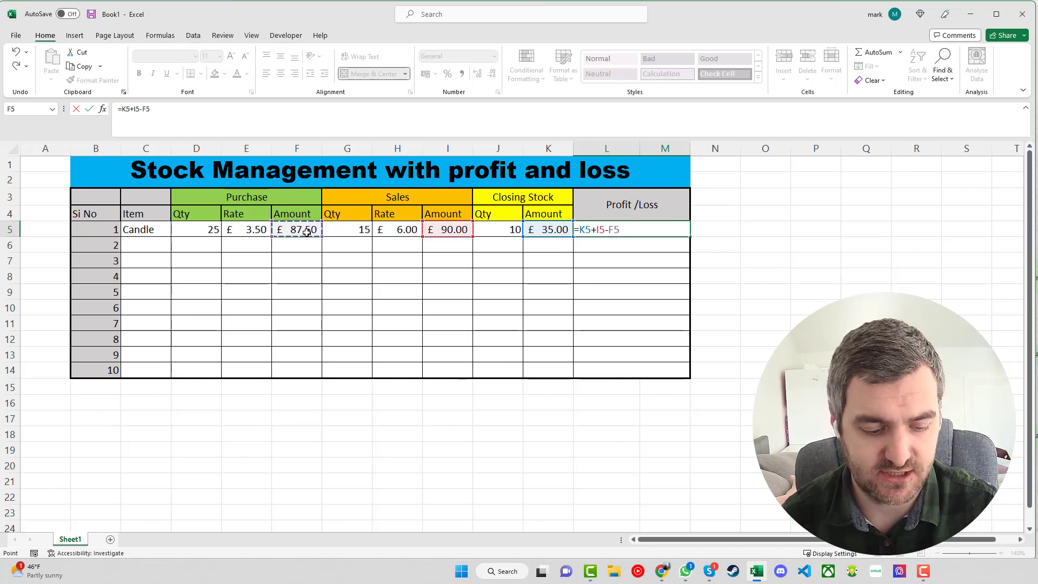
{"action": "key", "text": "Return"}
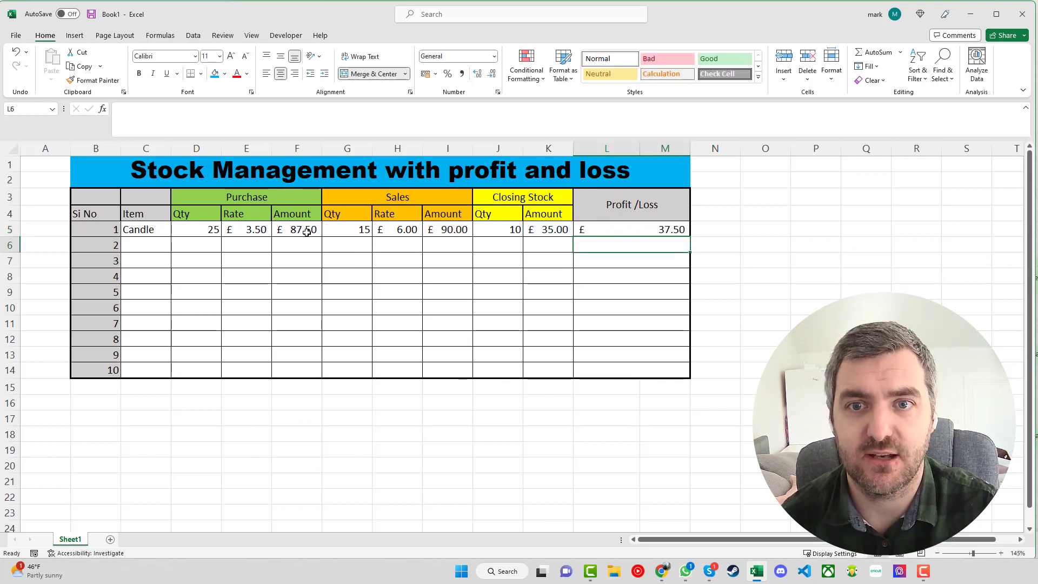
{"action": "left_click", "coordinate": [625, 228]}
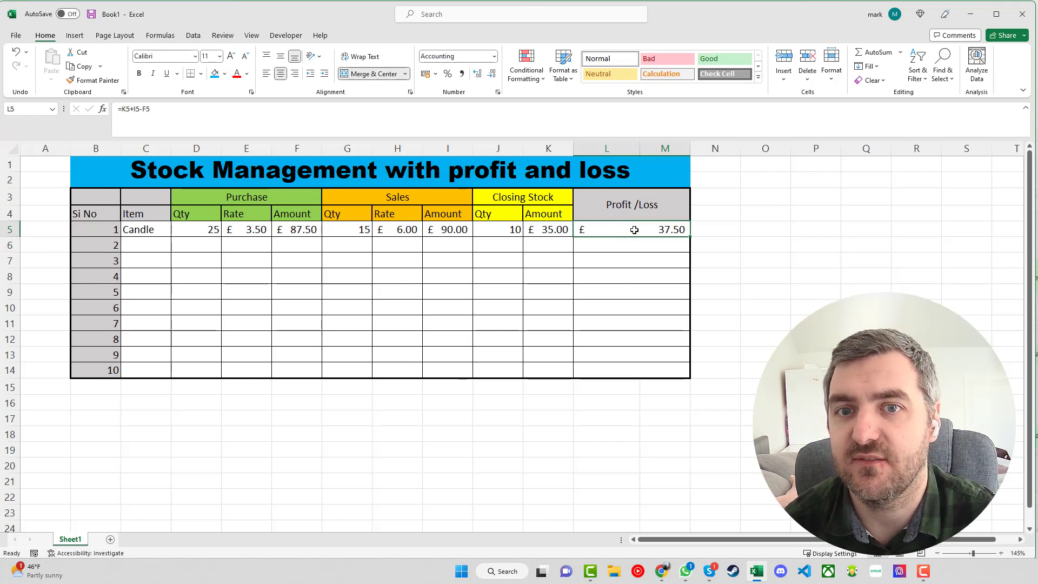
- Copy the L5, F5, K5 and I5 formulas down to row 14
{"action": "left_click_drag", "start_coordinate": [689, 237], "coordinate": [673, 380]}
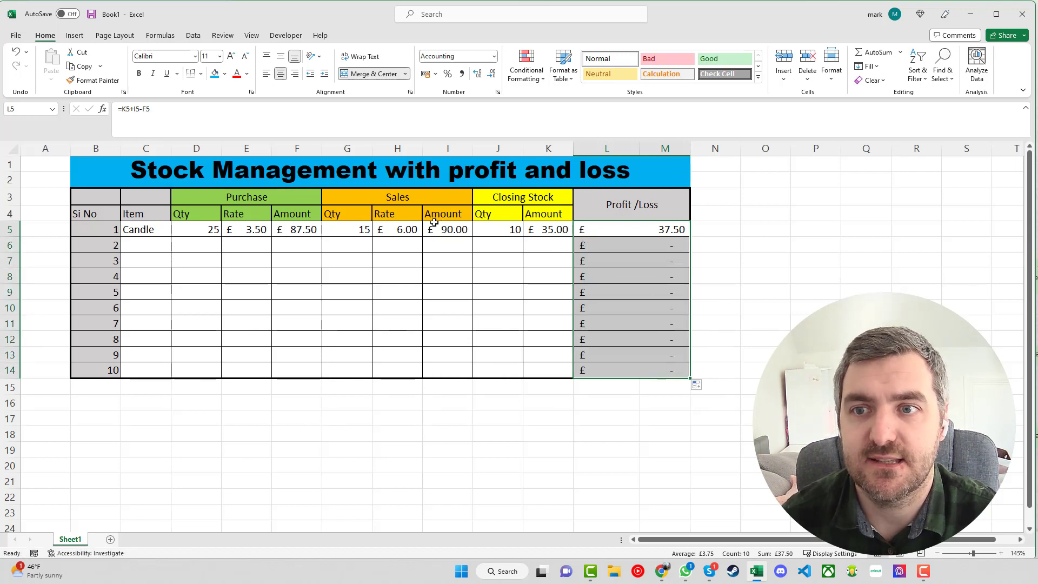
{"action": "left_click", "coordinate": [304, 230]}
{"action": "left_click_drag", "start_coordinate": [322, 238], "coordinate": [316, 374]}
{"action": "left_click", "coordinate": [565, 231]}
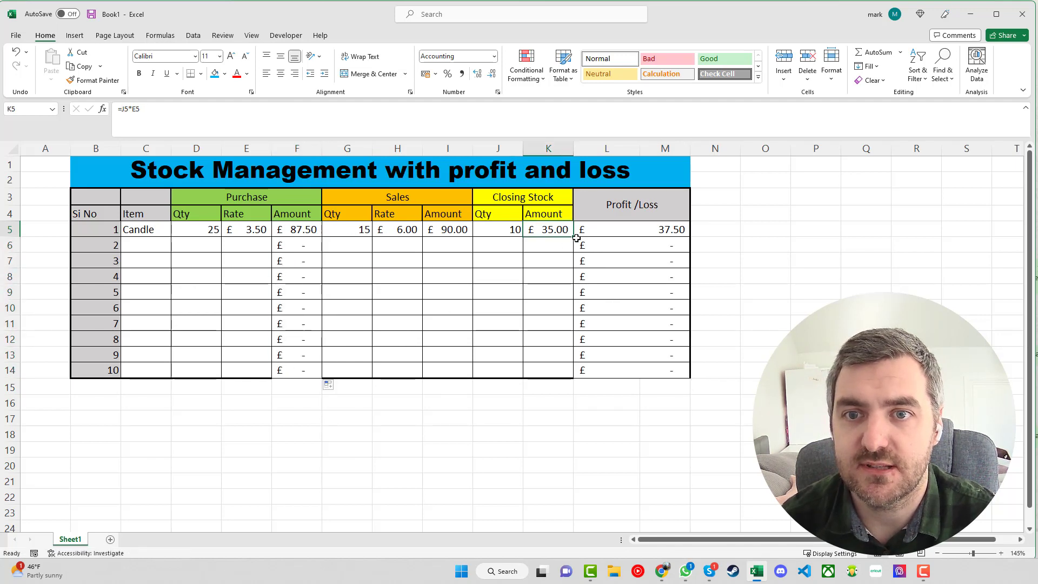
{"action": "left_click_drag", "start_coordinate": [573, 237], "coordinate": [567, 373]}
{"action": "left_click", "coordinate": [453, 229]}
{"action": "left_click_drag", "start_coordinate": [472, 237], "coordinate": [473, 374]}
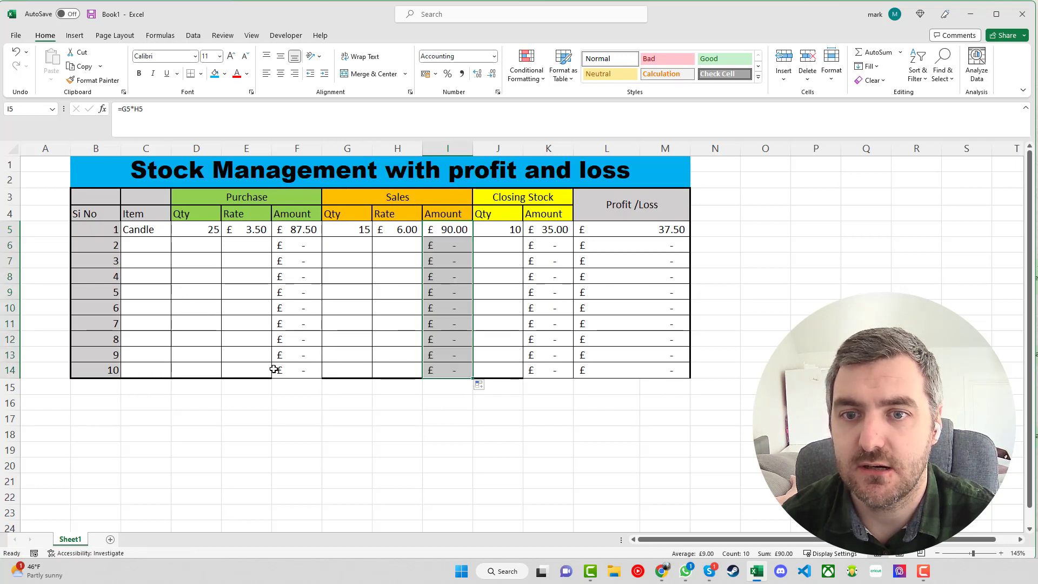
- Give the last table row F14:M14 a thick bottom border
{"action": "left_click_drag", "start_coordinate": [297, 370], "coordinate": [647, 371]}
{"action": "key", "text": "ctrl+1"}
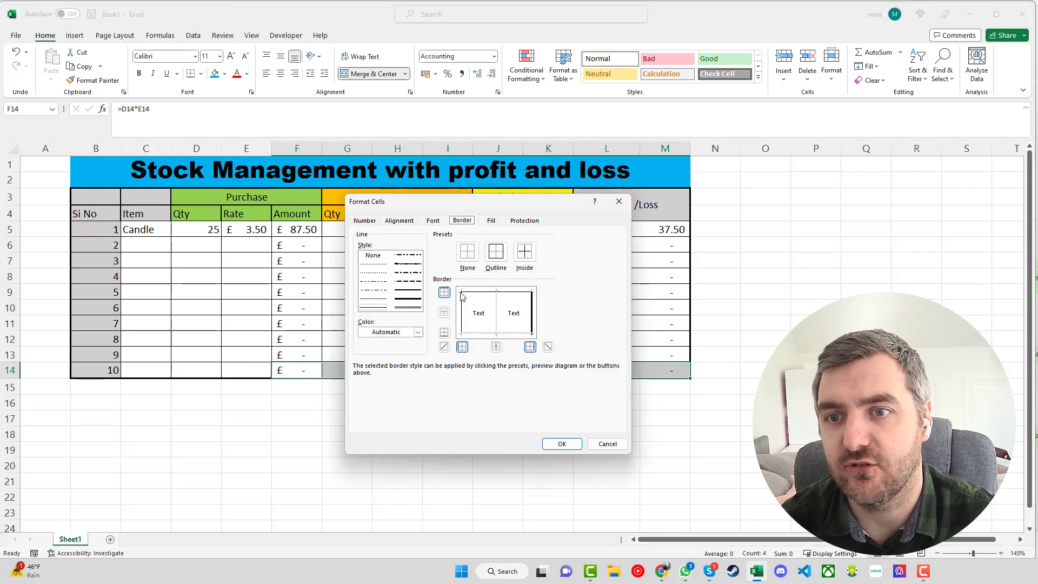
{"action": "left_click", "coordinate": [409, 299]}
{"action": "left_click", "coordinate": [495, 335]}
{"action": "left_click", "coordinate": [567, 449]}
{"action": "left_click", "coordinate": [493, 419]}
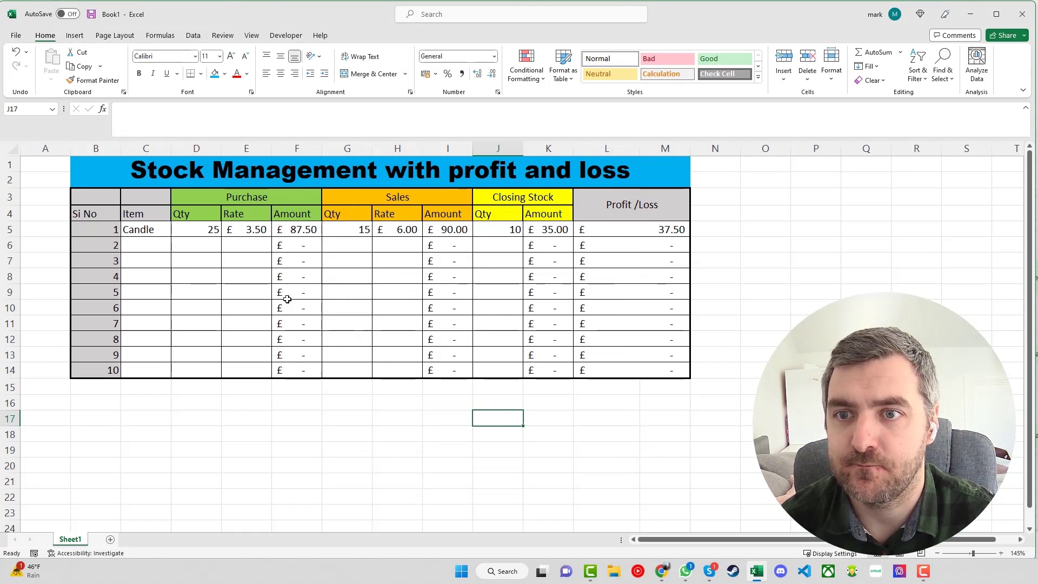
- Fill row 6 with spoon: purchase 10 at .25, sales 2 at 1
{"action": "left_click", "coordinate": [158, 245]}
{"action": "type", "text": "spoon"}
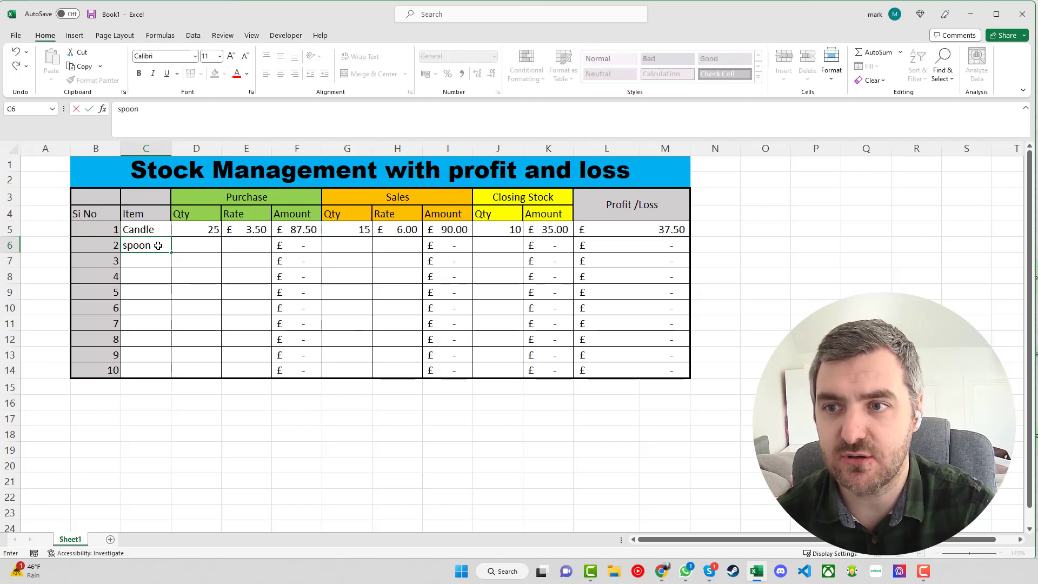
{"action": "key", "text": "Tab"}
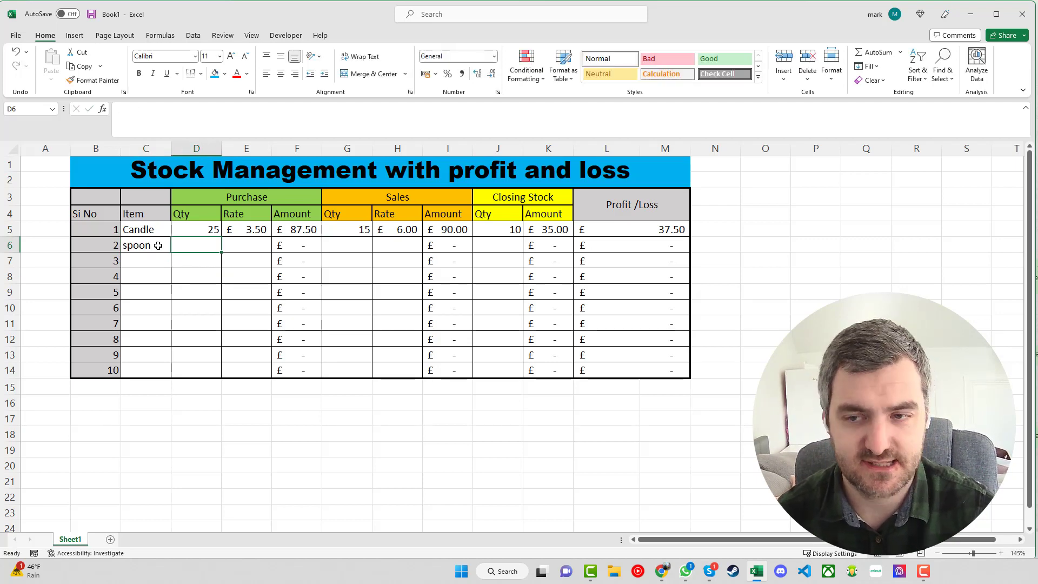
{"action": "type", "text": "10"}
{"action": "key", "text": "Tab"}
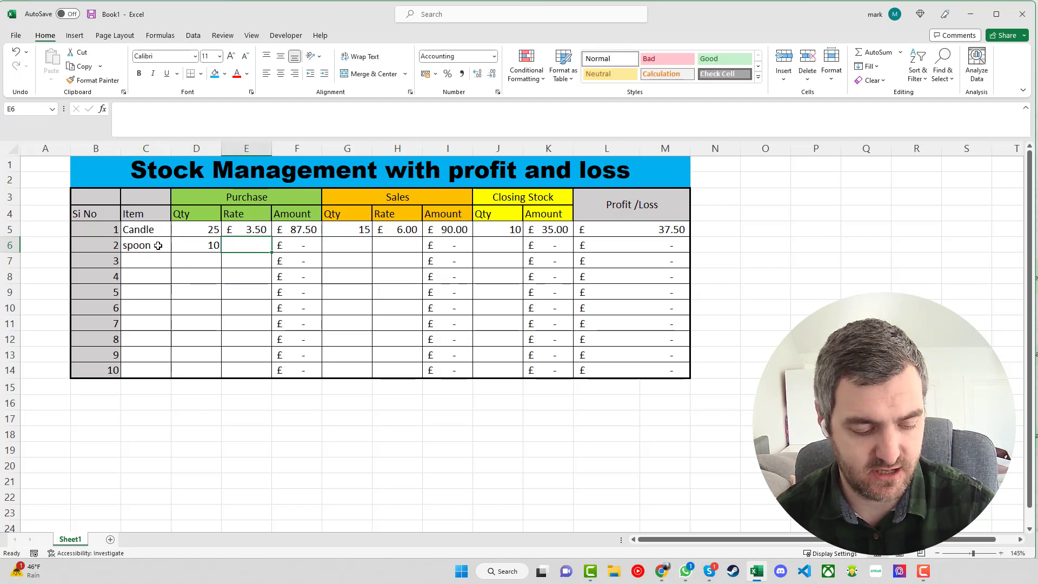
{"action": "type", "text": ".25"}
{"action": "key", "text": "Tab"}
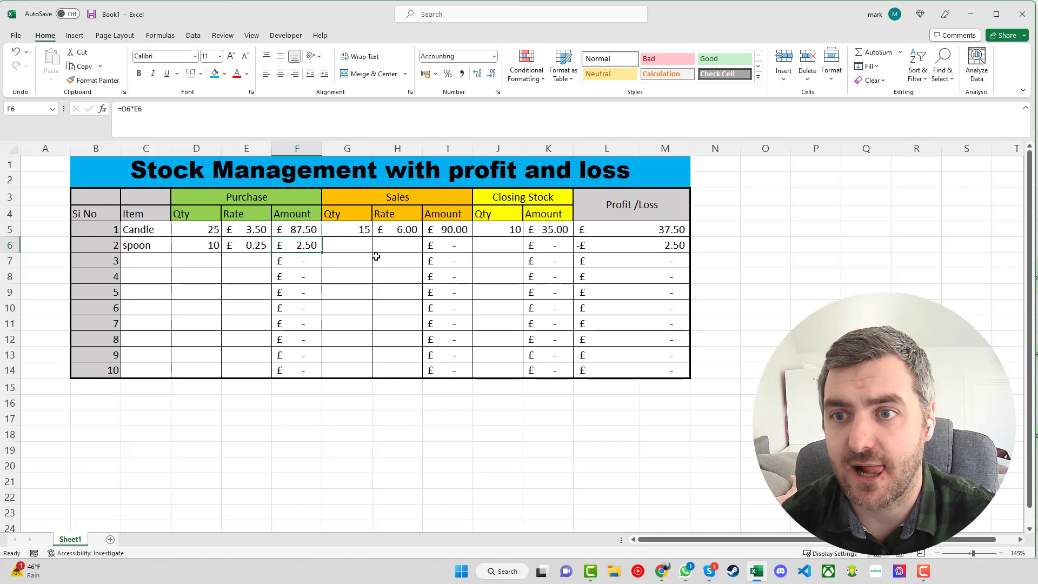
{"action": "key", "text": "Tab"}
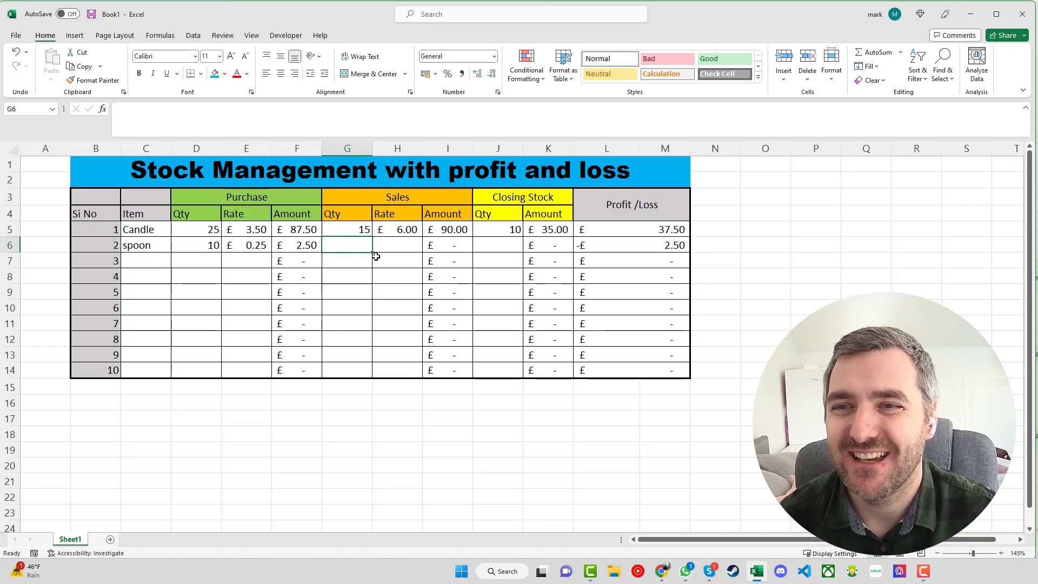
{"action": "type", "text": "2"}
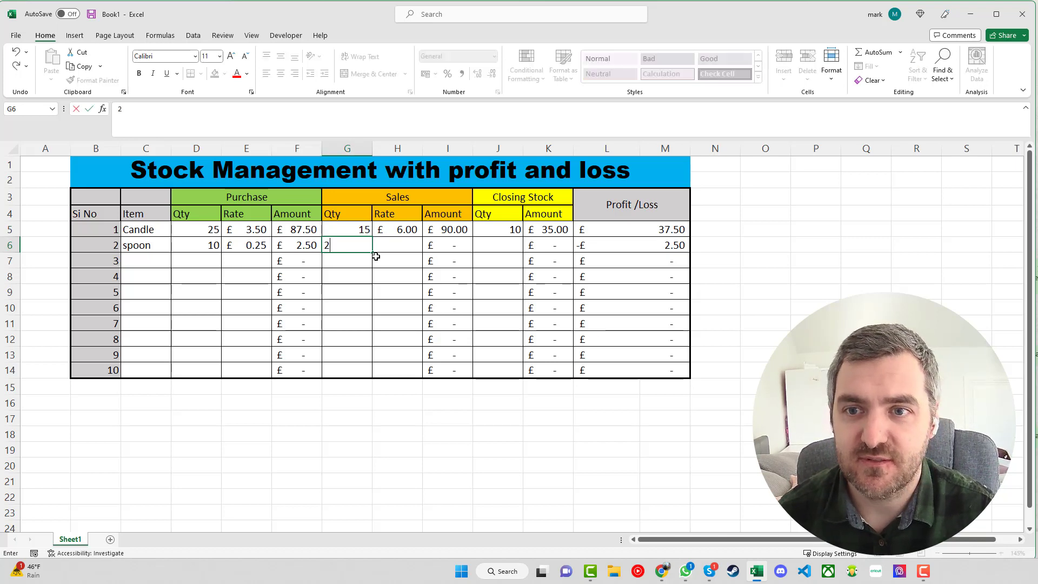
{"action": "key", "text": "Tab"}
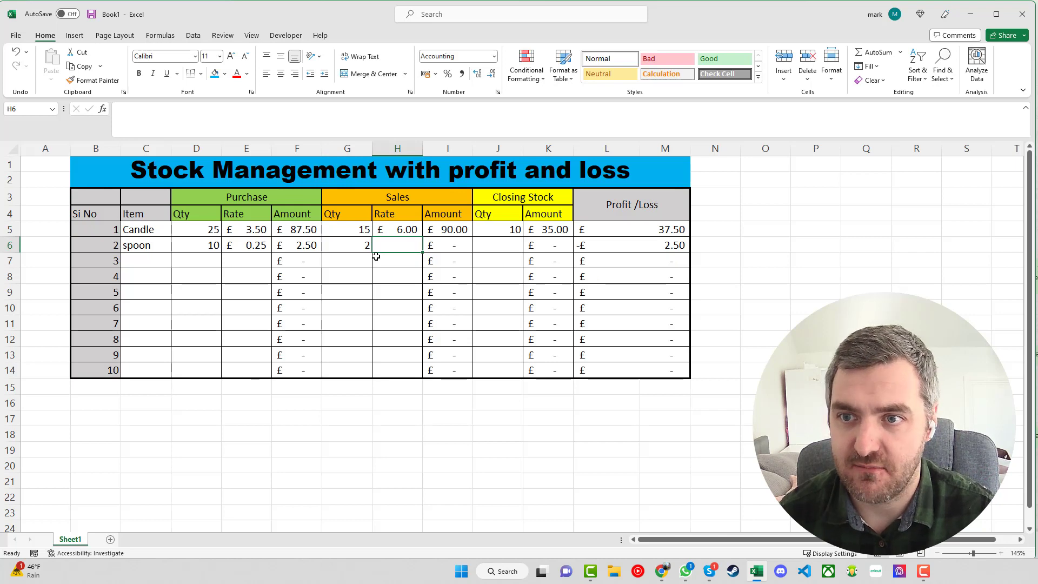
{"action": "type", "text": "1"}
{"action": "key", "text": "Tab"}
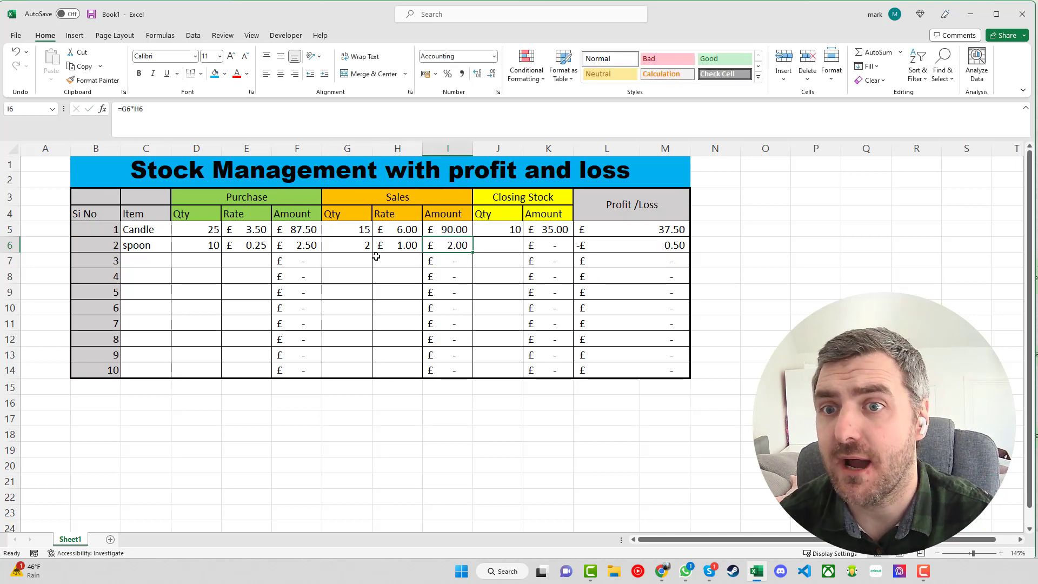
{"action": "key", "text": "Tab"}
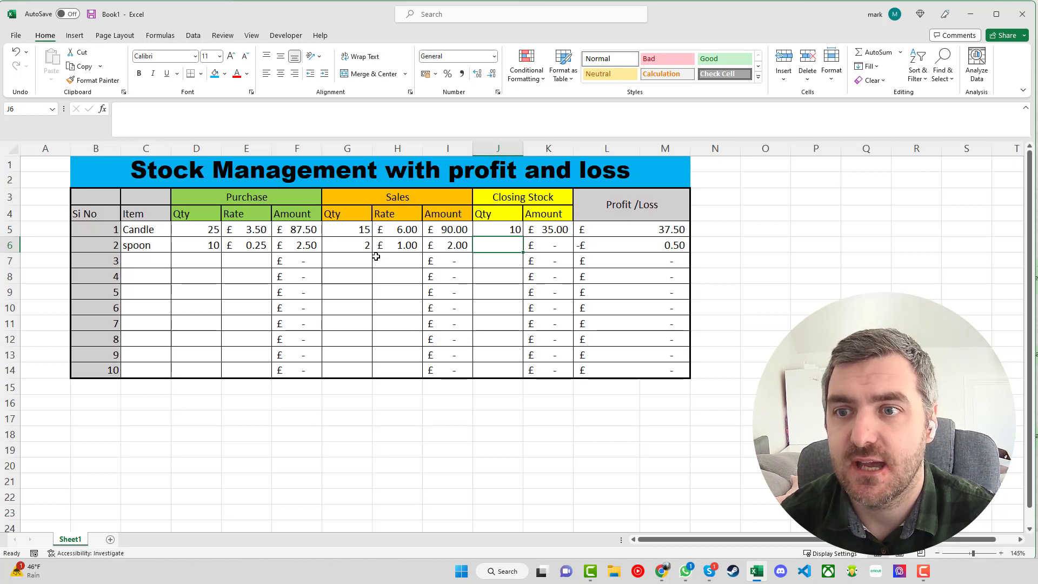
- Copy the J5 closing quantity formula down to J14 and restore J14's bottom border
{"action": "left_click", "coordinate": [516, 229]}
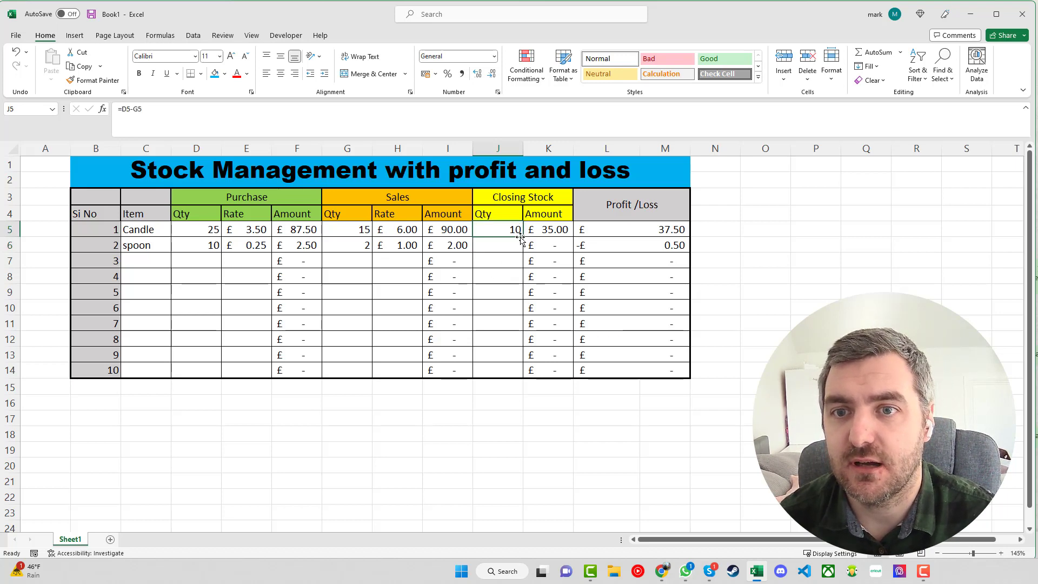
{"action": "left_click_drag", "start_coordinate": [524, 237], "coordinate": [515, 385]}
{"action": "left_click", "coordinate": [594, 397]}
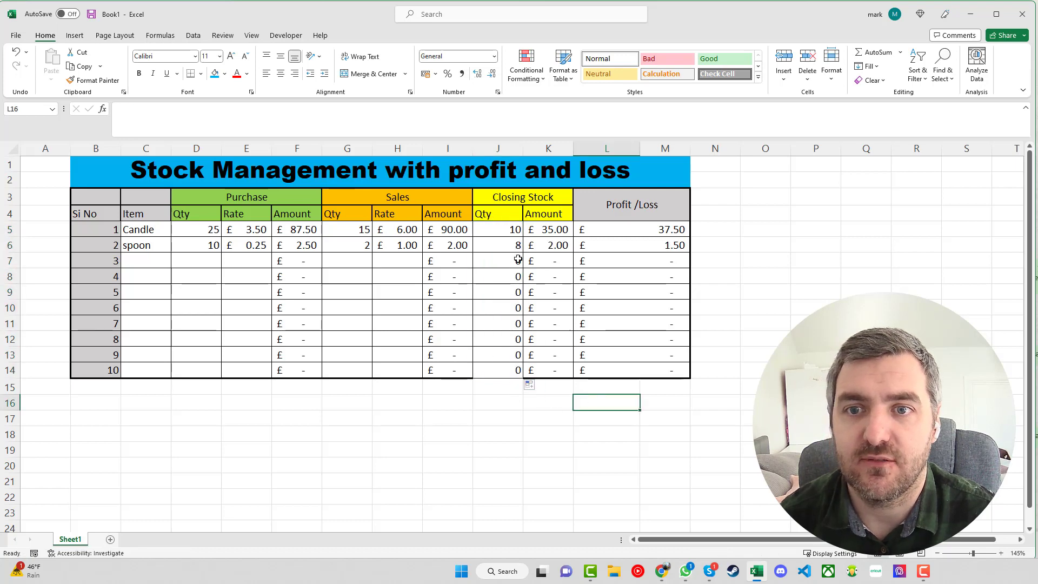
{"action": "left_click", "coordinate": [509, 367]}
{"action": "key", "text": "ctrl+1"}
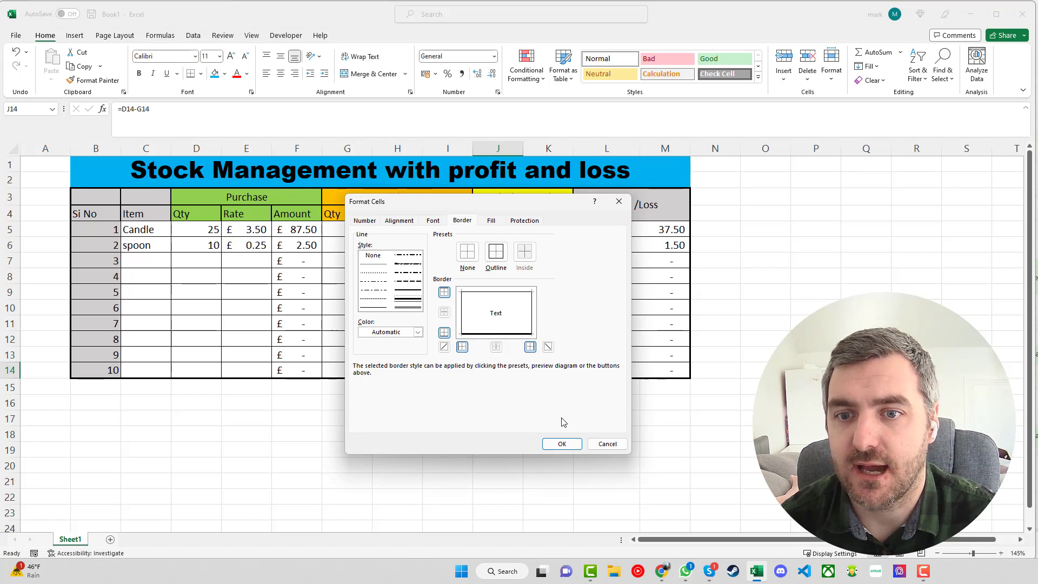
{"action": "left_click", "coordinate": [562, 443]}
{"action": "left_click", "coordinate": [654, 439]}
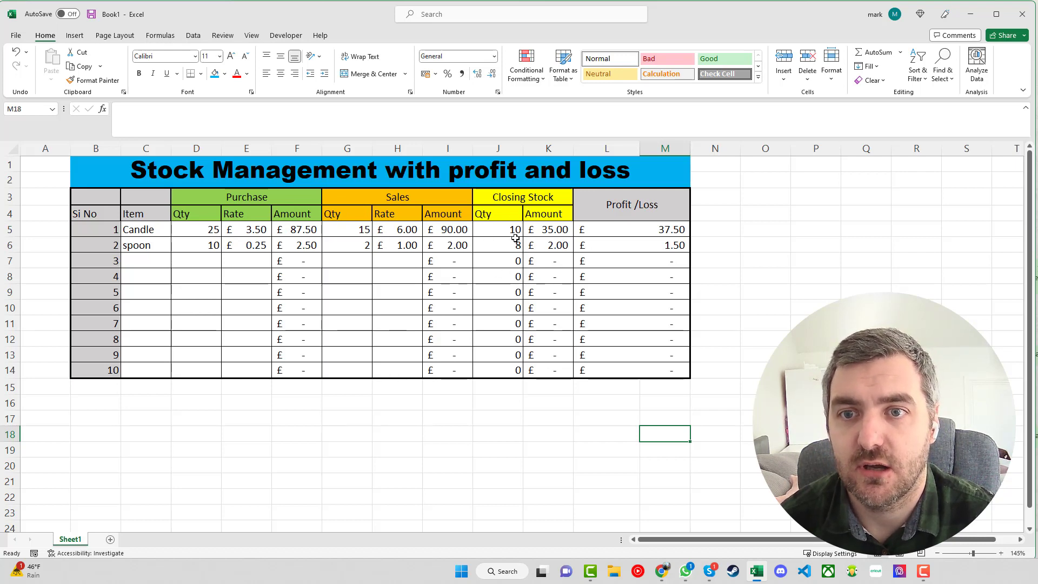
- Add a 'Less Than 8' highlight rule to J5:J14 with light red fill and dark red text
{"action": "left_click_drag", "start_coordinate": [515, 231], "coordinate": [512, 368]}
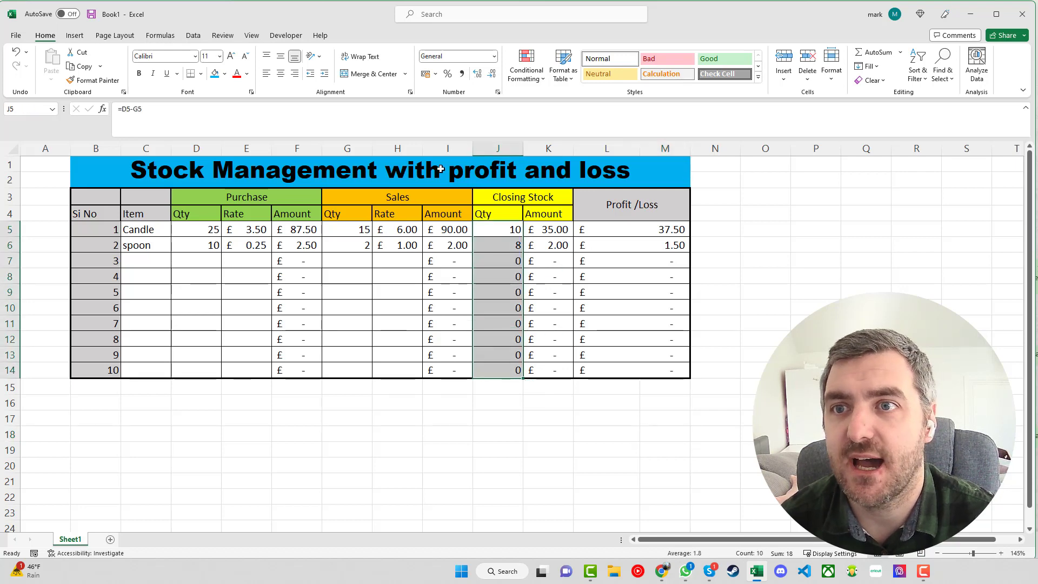
{"action": "left_click", "coordinate": [526, 70]}
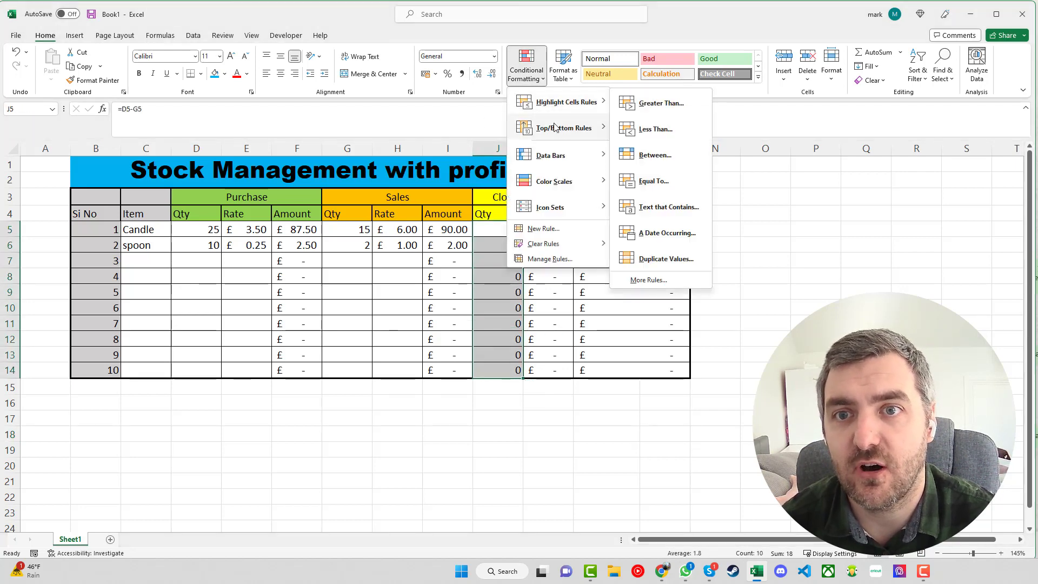
{"action": "mouse_move", "coordinate": [562, 154]}
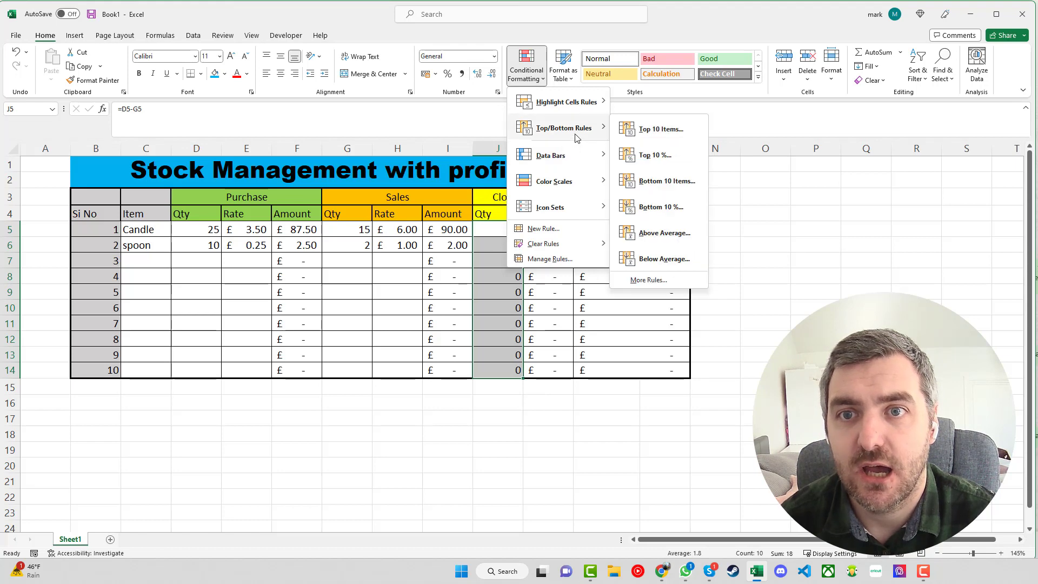
{"action": "mouse_move", "coordinate": [584, 104]}
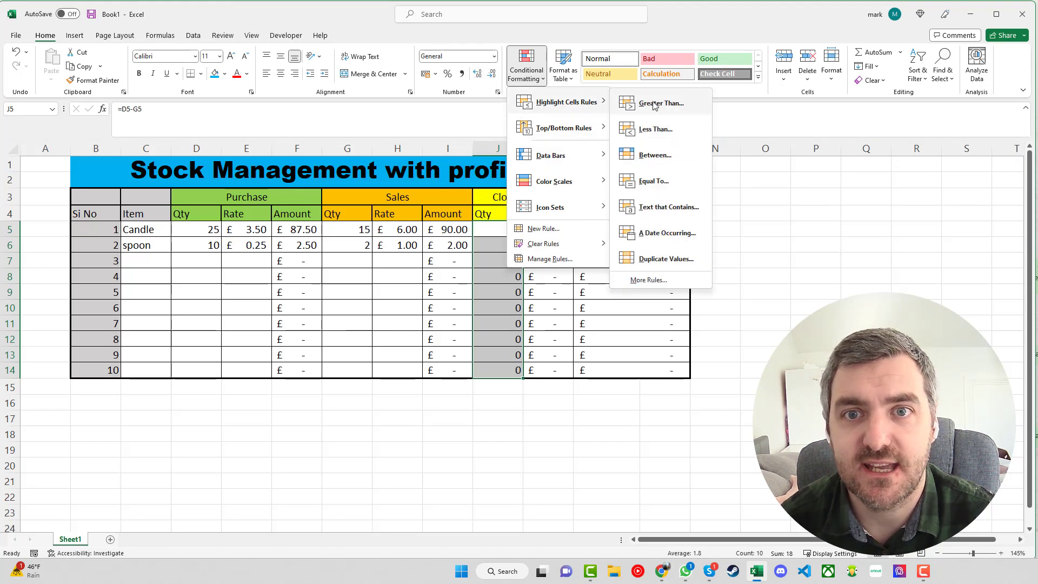
{"action": "left_click", "coordinate": [659, 131]}
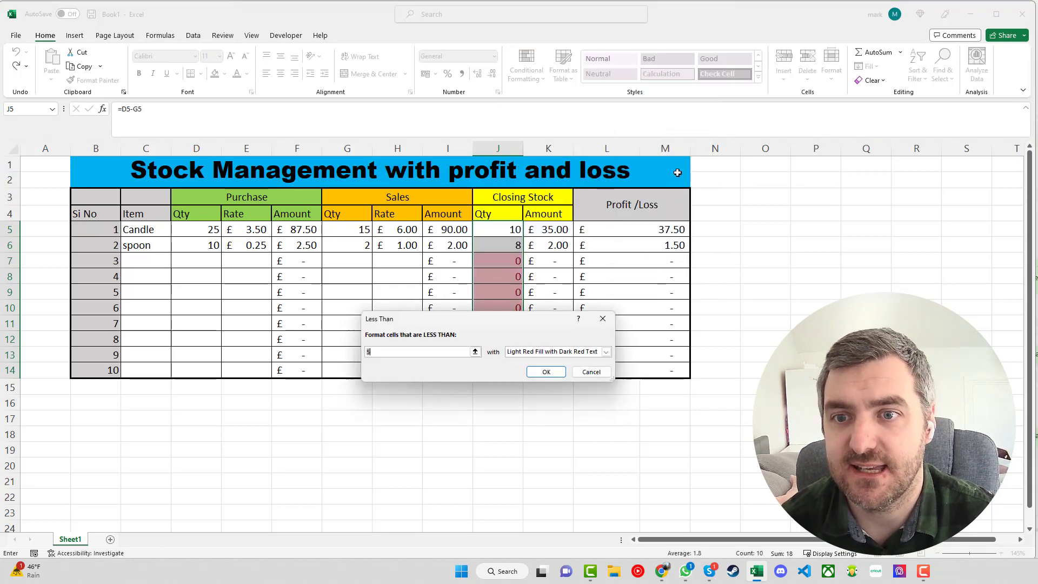
{"action": "type", "text": "5"}
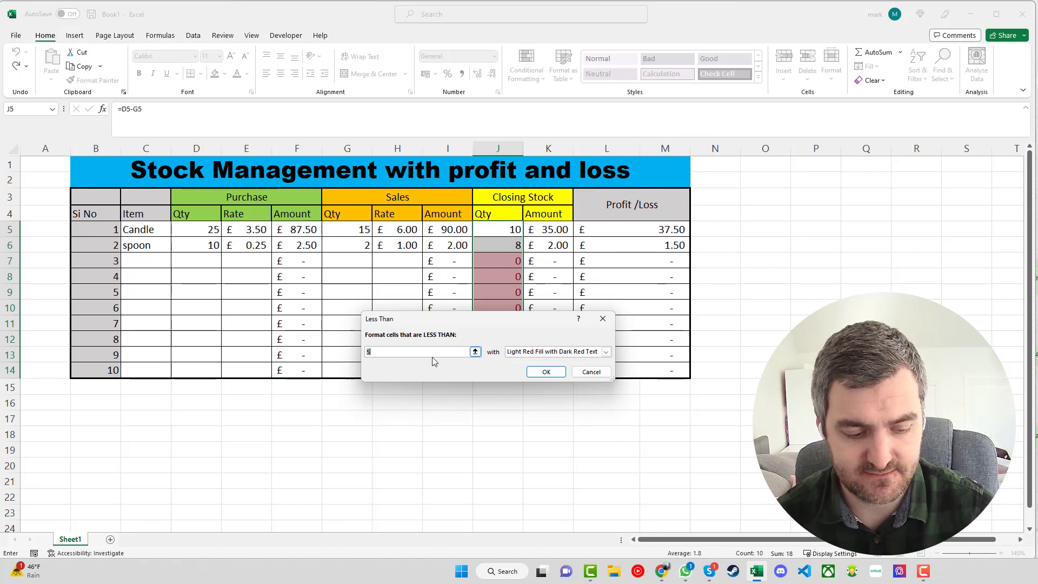
{"action": "key", "text": "BackSpace"}
{"action": "type", "text": "8"}
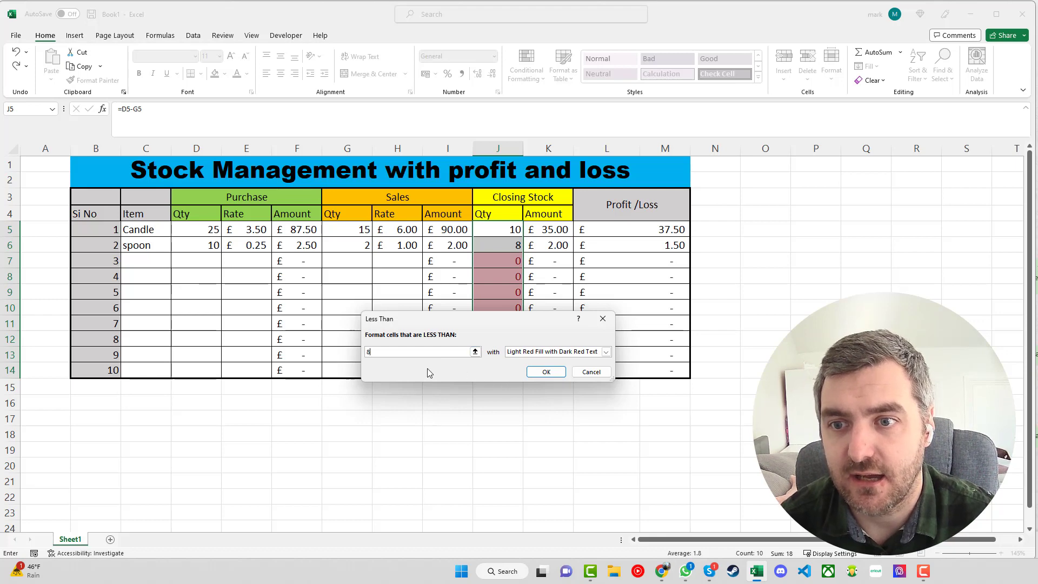
{"action": "left_click", "coordinate": [548, 373]}
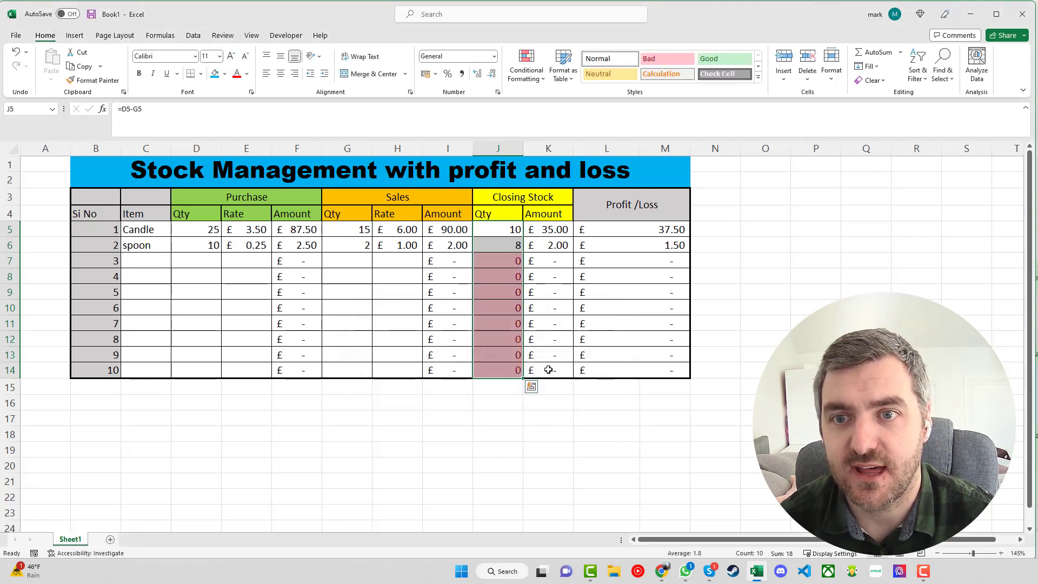
- Enter 3 as spoon's sales quantity in G6, so its closing stock drops to a red 7
{"action": "left_click", "coordinate": [518, 249]}
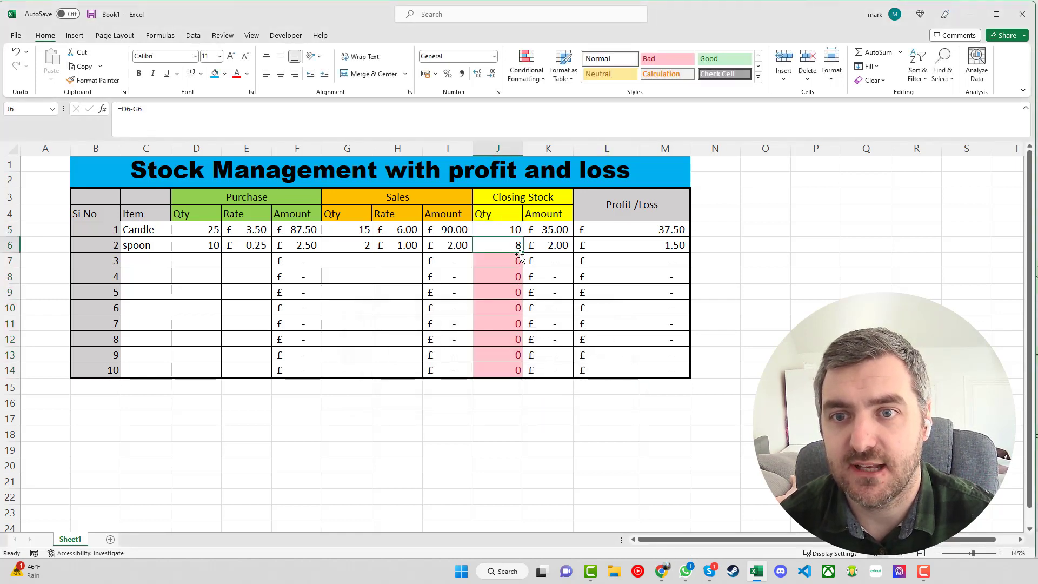
{"action": "left_click", "coordinate": [364, 248]}
{"action": "type", "text": "3"}
{"action": "key", "text": "Return"}
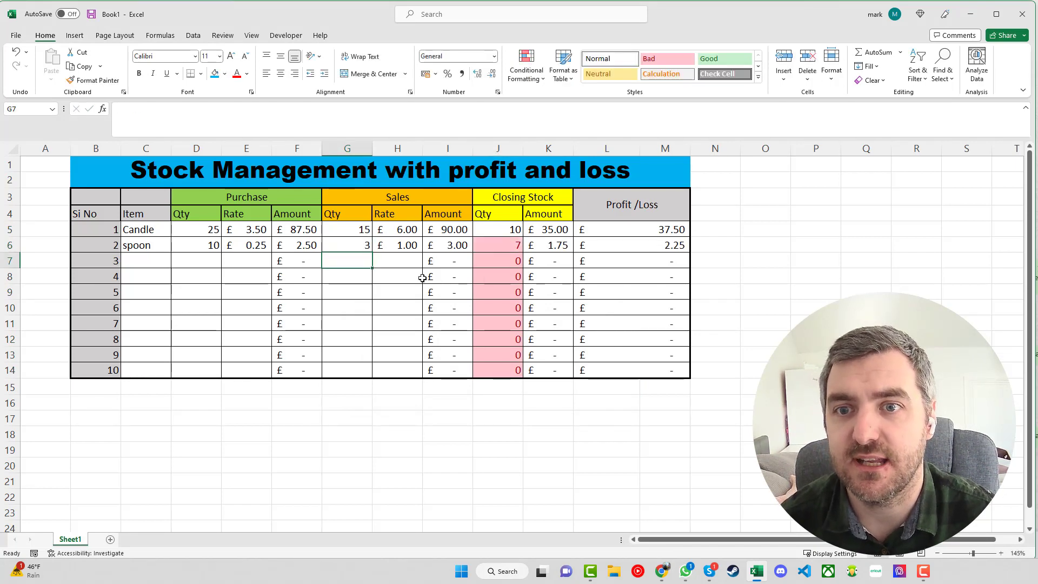